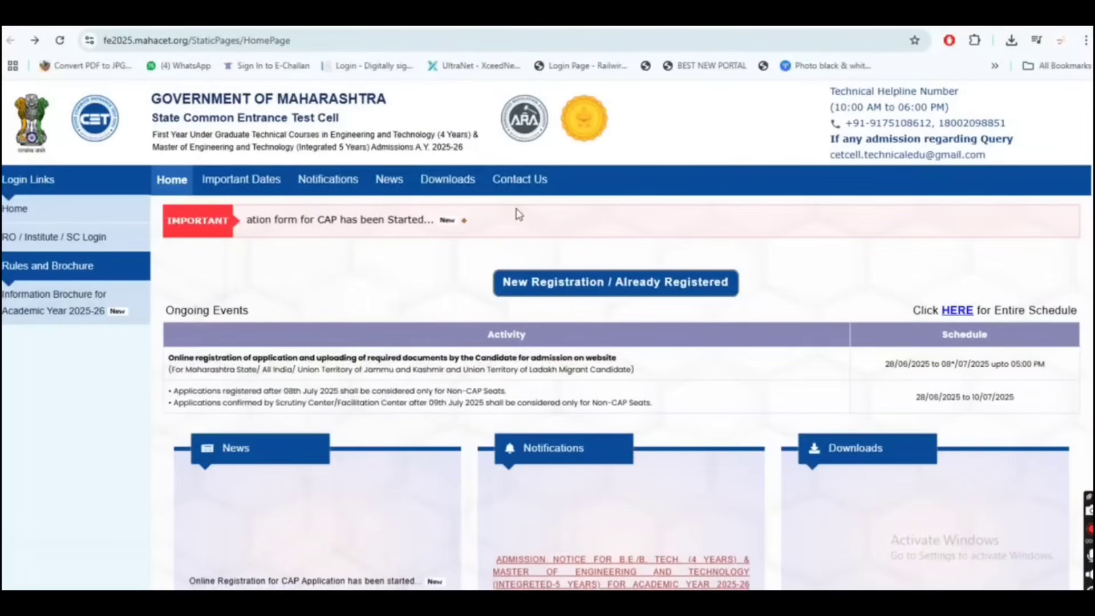
Step: Annotate the home page with an arrow near the schedule link and circles around the schedule dates and the New Registration / Already Registered button
{"action": "left_click", "coordinate": [1059, 481]}
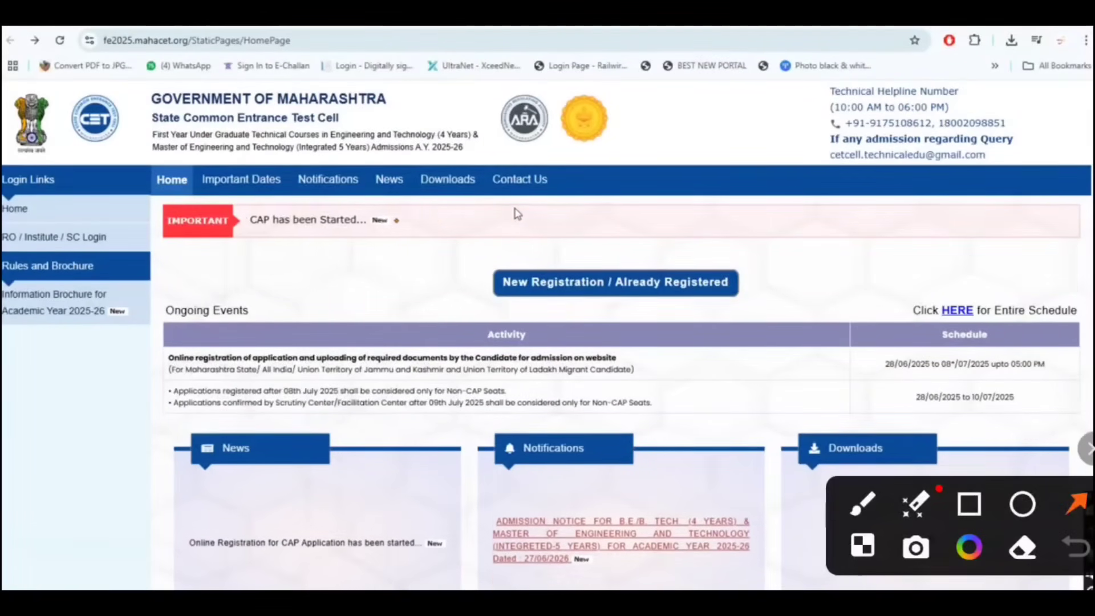
{"action": "left_click_drag", "start_coordinate": [870, 314], "coordinate": [993, 261]}
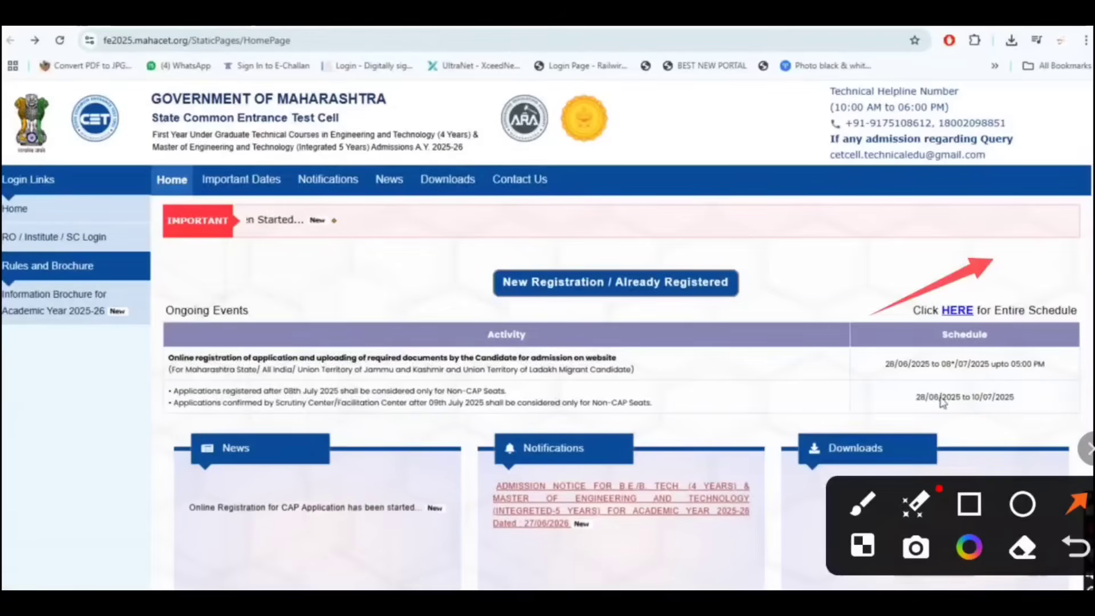
{"action": "key", "text": "p"}
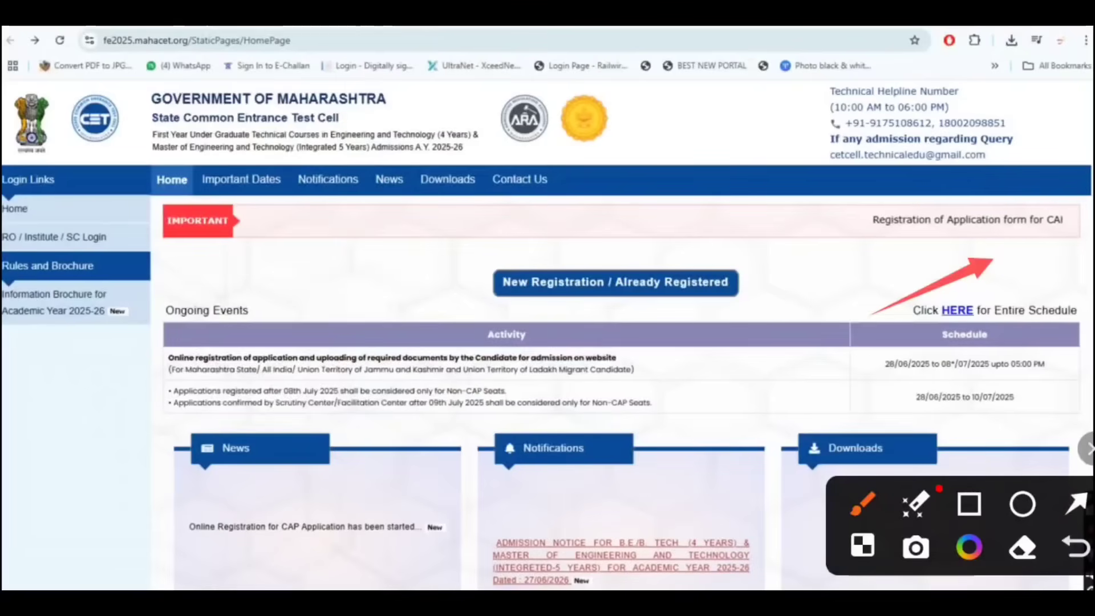
{"action": "left_click_drag", "start_coordinate": [950, 315], "coordinate": [910, 332]}
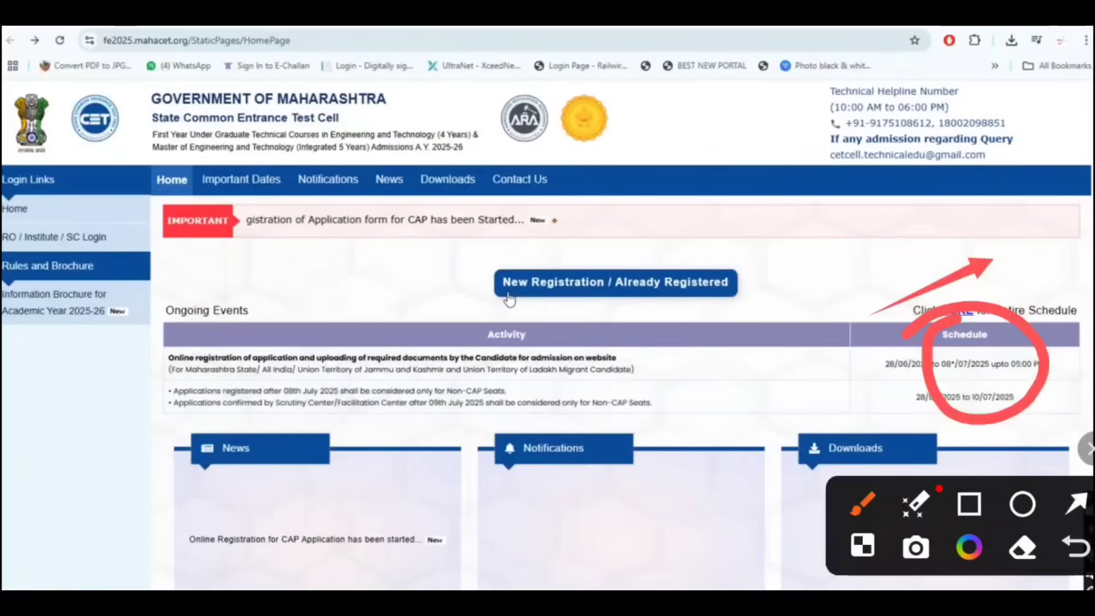
{"action": "mouse_move", "coordinate": [374, 305]}
{"action": "left_mouse_down"}
{"action": "mouse_move", "coordinate": [736, 282]}
{"action": "mouse_move", "coordinate": [627, 229]}
{"action": "left_mouse_up"}
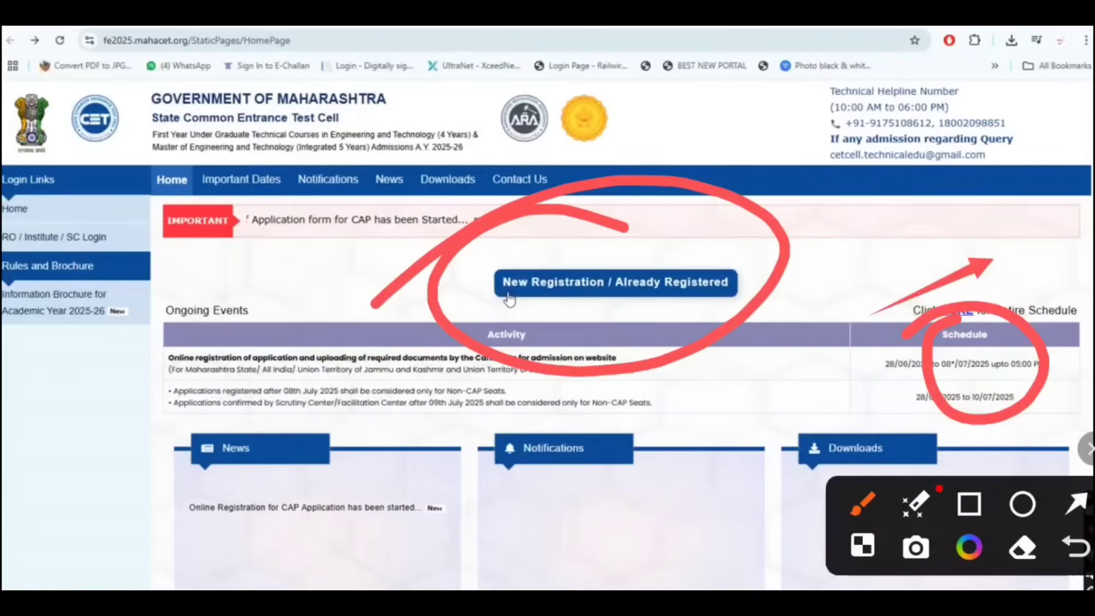
Step: Open New Registration / Already Registered and mark up the Sign In form with a circle, check marks and strokes beside its fields
{"action": "left_click", "coordinate": [510, 298]}
{"action": "mouse_move", "coordinate": [251, 216]}
{"action": "left_mouse_down"}
{"action": "mouse_move", "coordinate": [600, 352]}
{"action": "mouse_move", "coordinate": [245, 222]}
{"action": "left_mouse_up"}
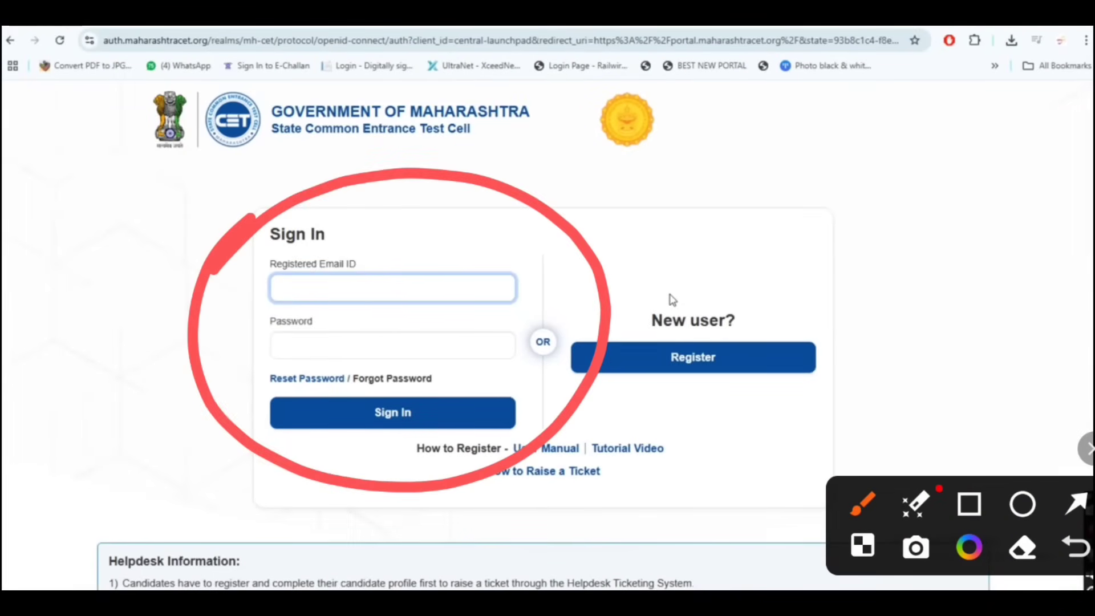
{"action": "mouse_move", "coordinate": [375, 222]}
{"action": "left_mouse_down"}
{"action": "mouse_move", "coordinate": [556, 201]}
{"action": "mouse_move", "coordinate": [728, 110]}
{"action": "left_mouse_up"}
{"action": "mouse_move", "coordinate": [132, 351]}
{"action": "left_mouse_down"}
{"action": "mouse_move", "coordinate": [177, 391]}
{"action": "mouse_move", "coordinate": [325, 261]}
{"action": "left_mouse_up"}
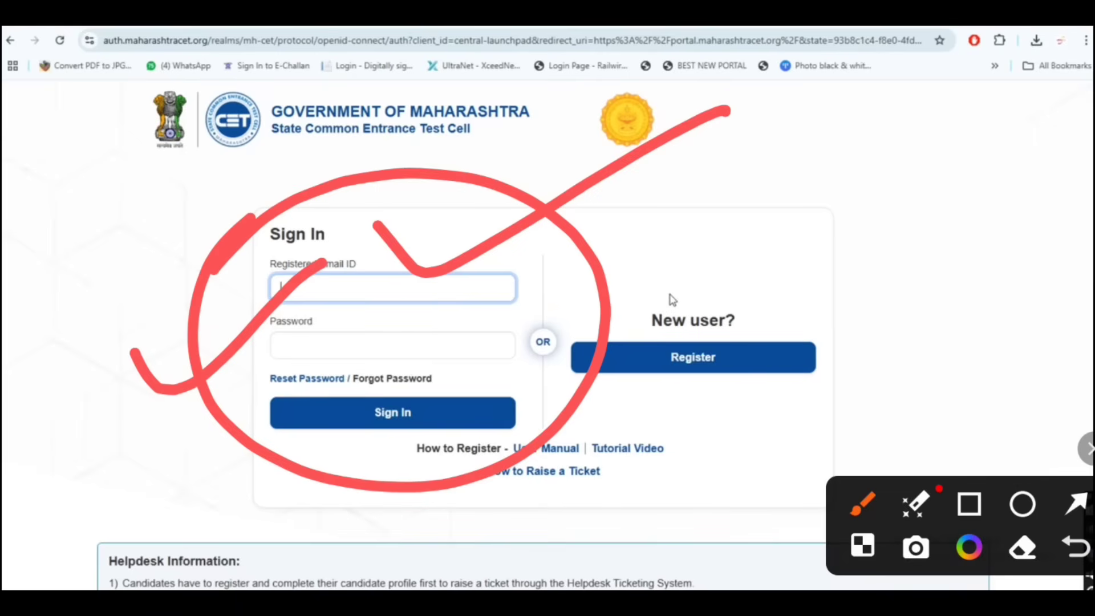
{"action": "left_click_drag", "start_coordinate": [496, 296], "coordinate": [545, 279]}
{"action": "left_click_drag", "start_coordinate": [483, 345], "coordinate": [546, 313]}
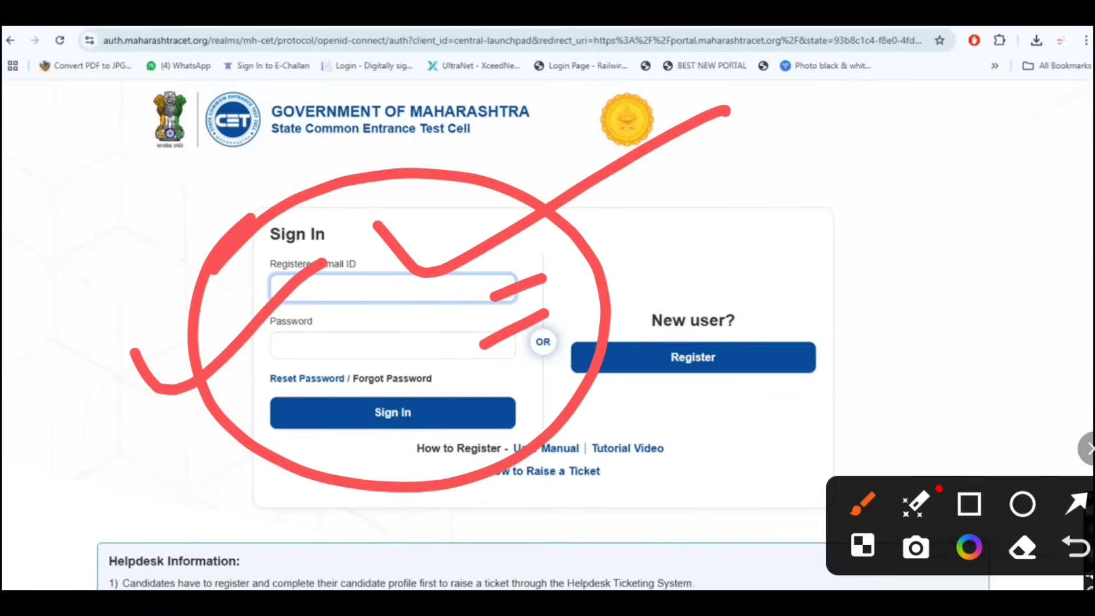
{"action": "left_click_drag", "start_coordinate": [368, 363], "coordinate": [294, 404]}
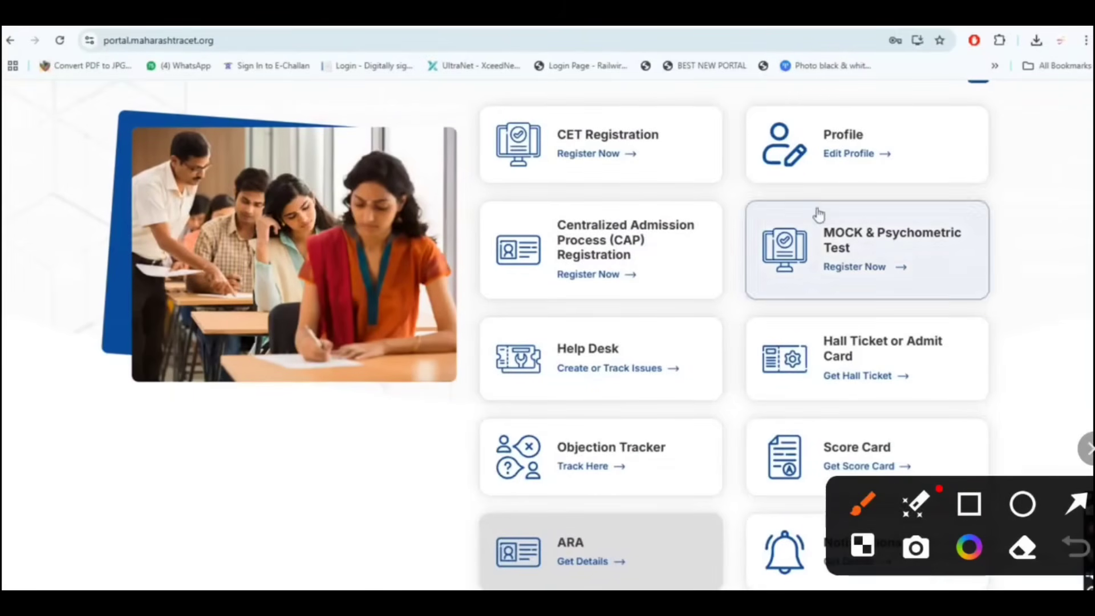
Step: Highlight the Centralized Admission Process (CAP) Registration tile with a circle and check marks, and circle the Score Card tile
{"action": "left_click_drag", "start_coordinate": [980, 217], "coordinate": [992, 312]}
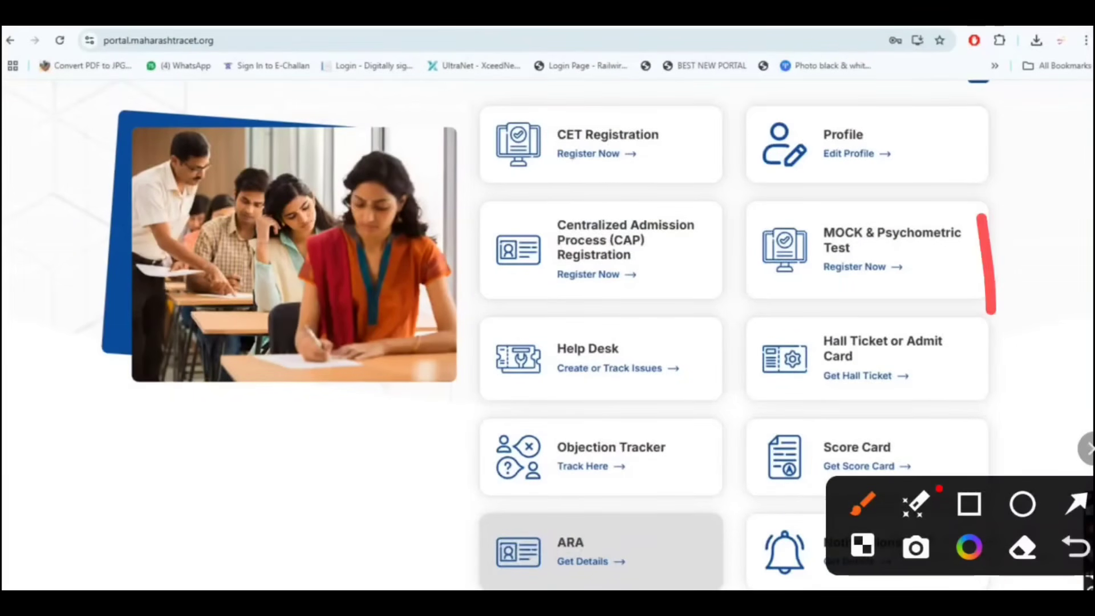
{"action": "mouse_move", "coordinate": [659, 200]}
{"action": "left_mouse_down"}
{"action": "mouse_move", "coordinate": [491, 208]}
{"action": "mouse_move", "coordinate": [733, 251]}
{"action": "mouse_move", "coordinate": [594, 188]}
{"action": "left_mouse_up"}
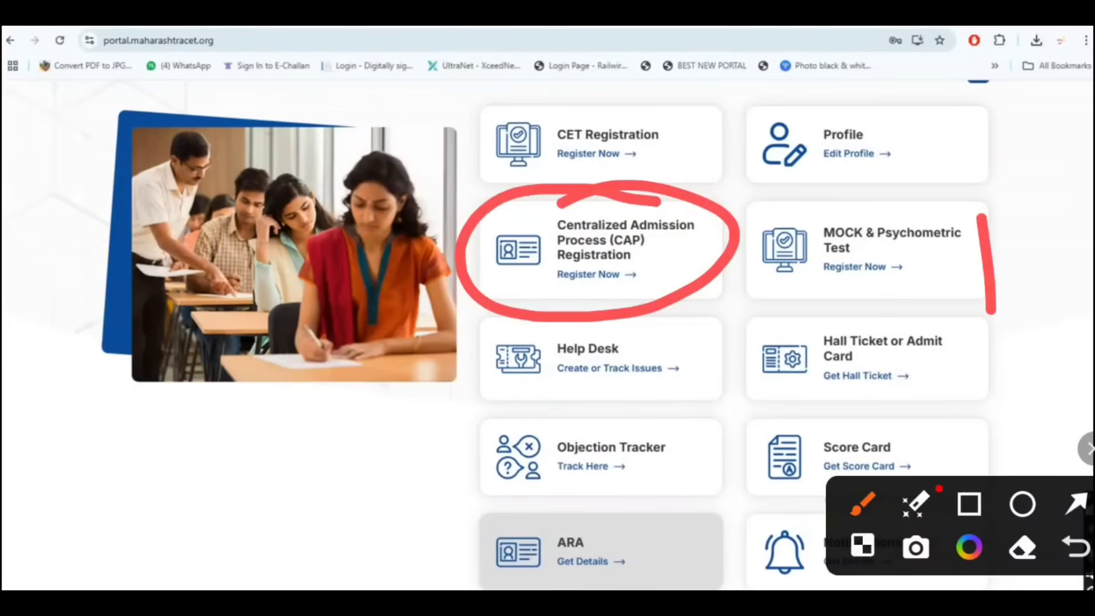
{"action": "left_click_drag", "start_coordinate": [362, 273], "coordinate": [484, 223]}
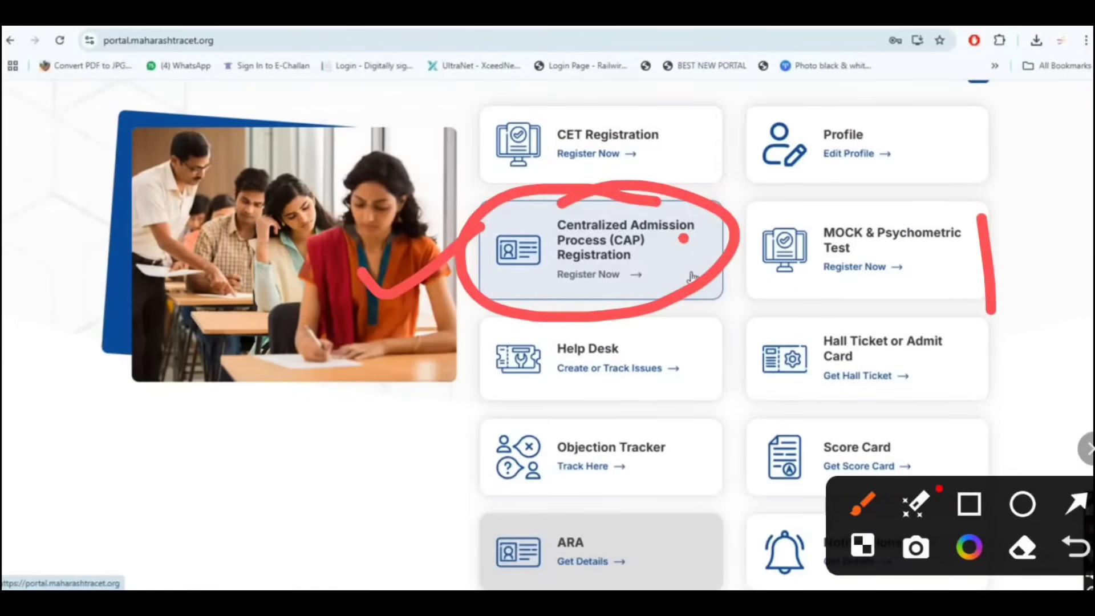
{"action": "left_click_drag", "start_coordinate": [684, 239], "coordinate": [873, 181]}
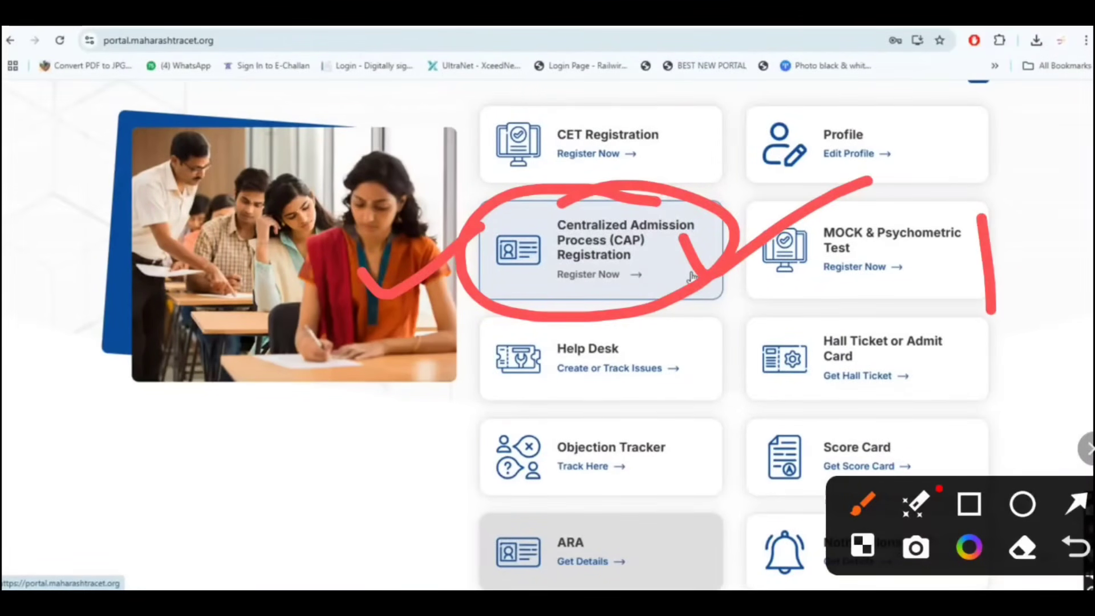
{"action": "mouse_move", "coordinate": [856, 371]}
{"action": "left_mouse_down"}
{"action": "mouse_move", "coordinate": [822, 505]}
{"action": "mouse_move", "coordinate": [736, 413]}
{"action": "left_mouse_up"}
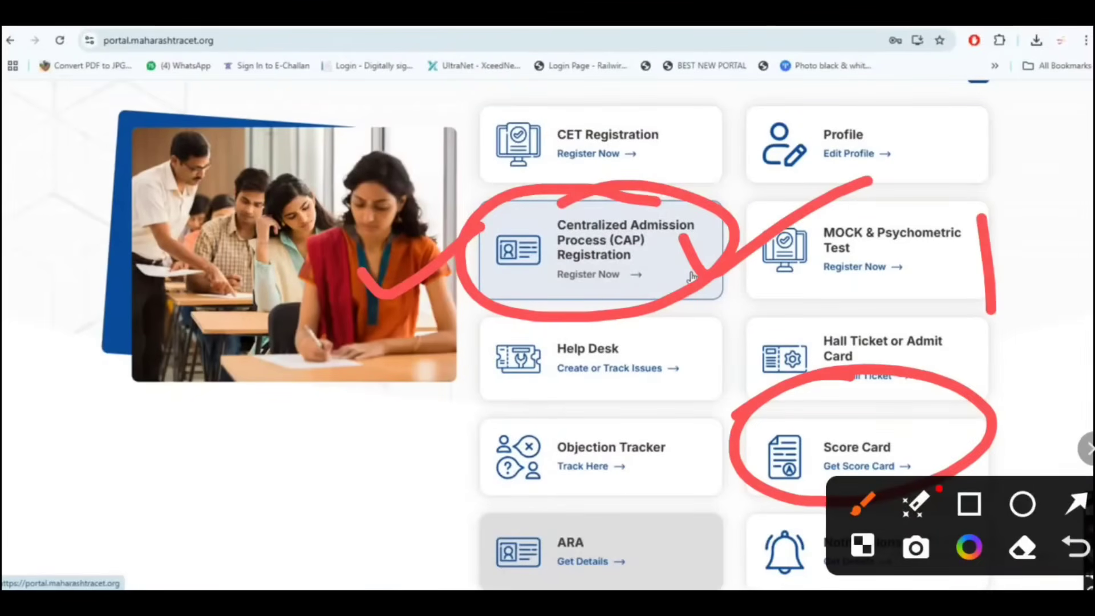
Step: Open the Centralized Admission Process (CAP) Registration options, clear the drawings and put a check mark beside Bachelor of Engineering
{"action": "left_click", "coordinate": [640, 278]}
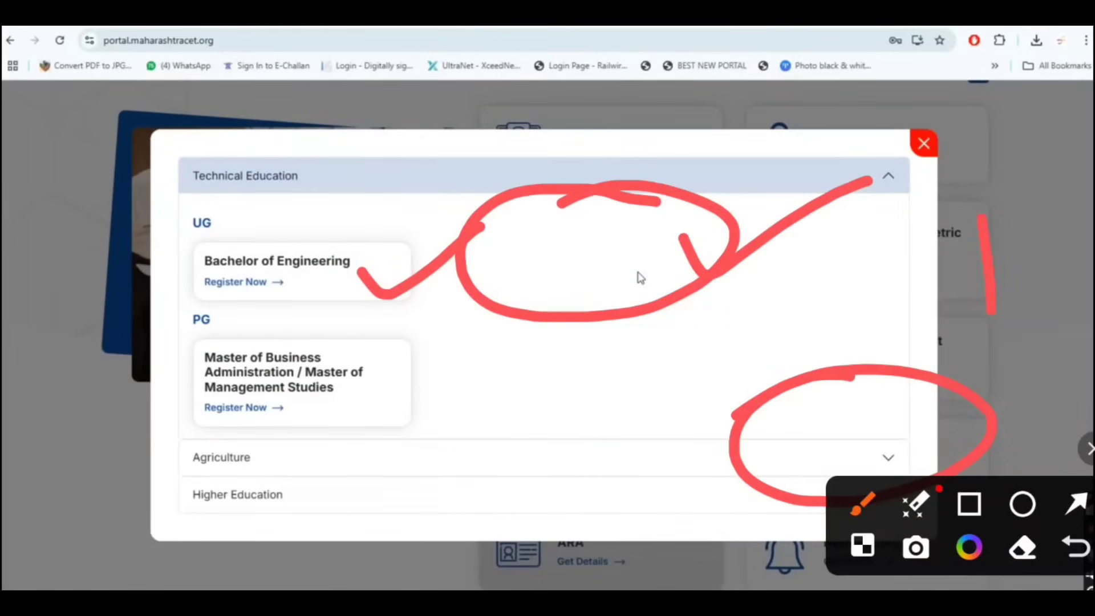
{"action": "key", "text": "Escape"}
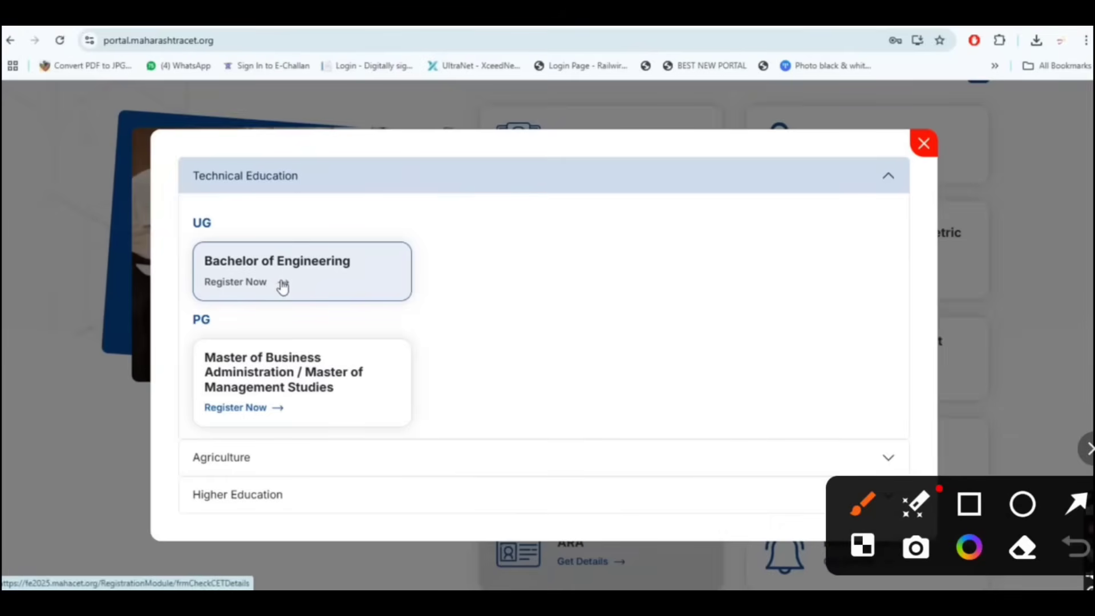
{"action": "mouse_move", "coordinate": [402, 249]}
{"action": "left_mouse_down"}
{"action": "mouse_move", "coordinate": [502, 258]}
{"action": "mouse_move", "coordinate": [637, 183]}
{"action": "left_mouse_up"}
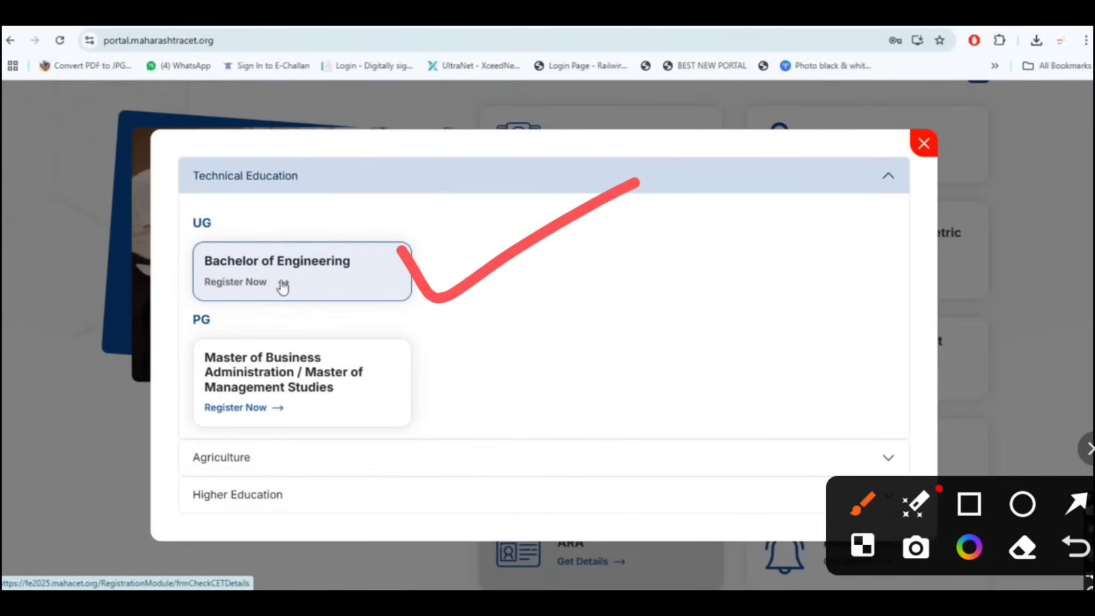
Step: Handwrite "PCM" beside the Bachelor of Engineering option and underline it twice
{"action": "mouse_move", "coordinate": [662, 262]}
{"action": "left_mouse_down"}
{"action": "mouse_move", "coordinate": [696, 388]}
{"action": "mouse_move", "coordinate": [691, 268]}
{"action": "left_mouse_up"}
{"action": "left_click_drag", "start_coordinate": [776, 246], "coordinate": [793, 327]}
{"action": "mouse_move", "coordinate": [819, 230]}
{"action": "left_mouse_down"}
{"action": "mouse_move", "coordinate": [844, 292]}
{"action": "mouse_move", "coordinate": [964, 248]}
{"action": "left_mouse_up"}
{"action": "left_click_drag", "start_coordinate": [707, 421], "coordinate": [970, 300]}
{"action": "left_click_drag", "start_coordinate": [730, 450], "coordinate": [967, 335]}
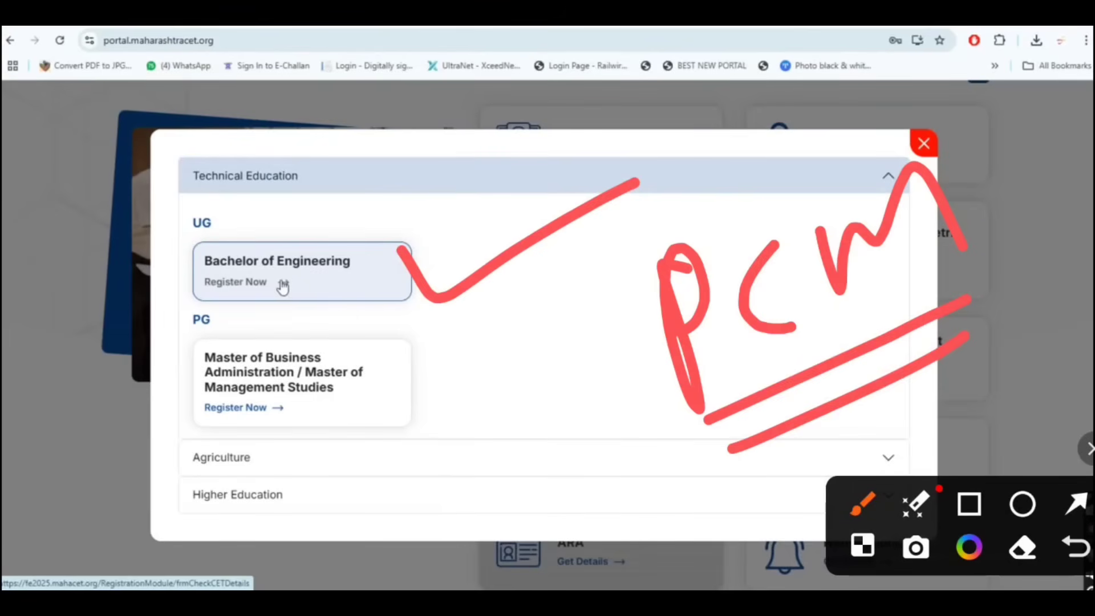
Step: Mark the Bachelor of Engineering option with a check and circle, clear the drawings and open its registration
{"action": "left_click_drag", "start_coordinate": [323, 213], "coordinate": [554, 143]}
{"action": "mouse_move", "coordinate": [179, 240]}
{"action": "left_mouse_down"}
{"action": "mouse_move", "coordinate": [158, 271]}
{"action": "mouse_move", "coordinate": [94, 294]}
{"action": "left_mouse_up"}
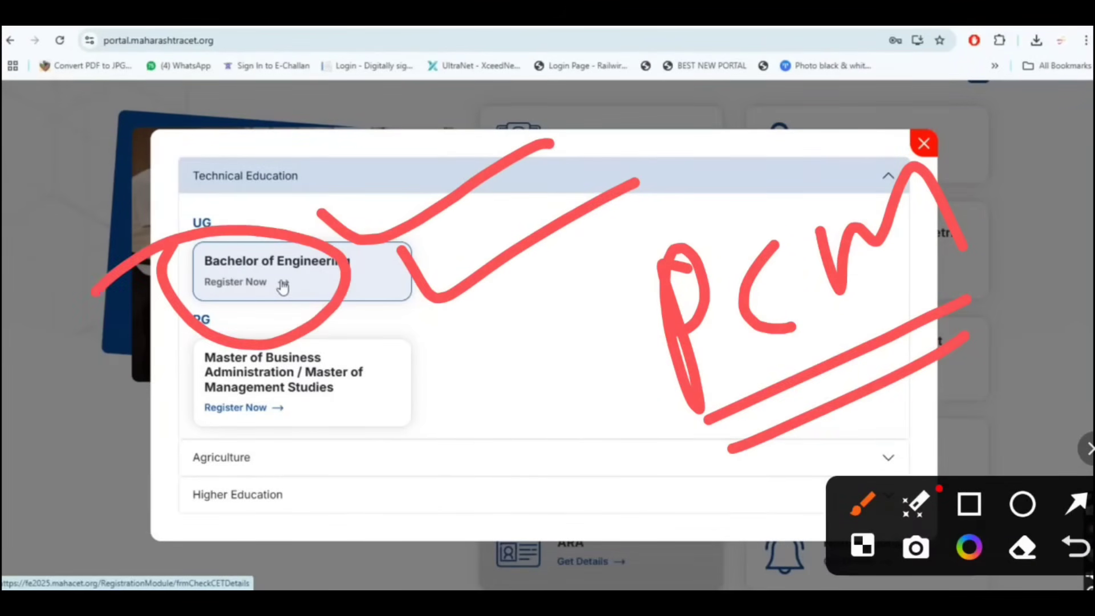
{"action": "key", "text": "Escape"}
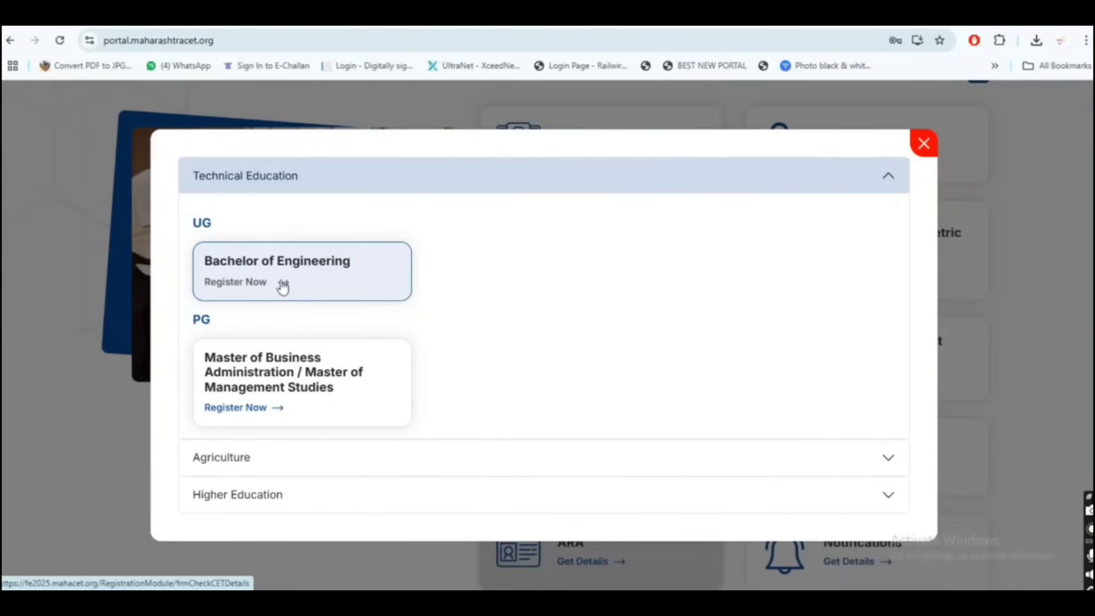
{"action": "left_click", "coordinate": [248, 282]}
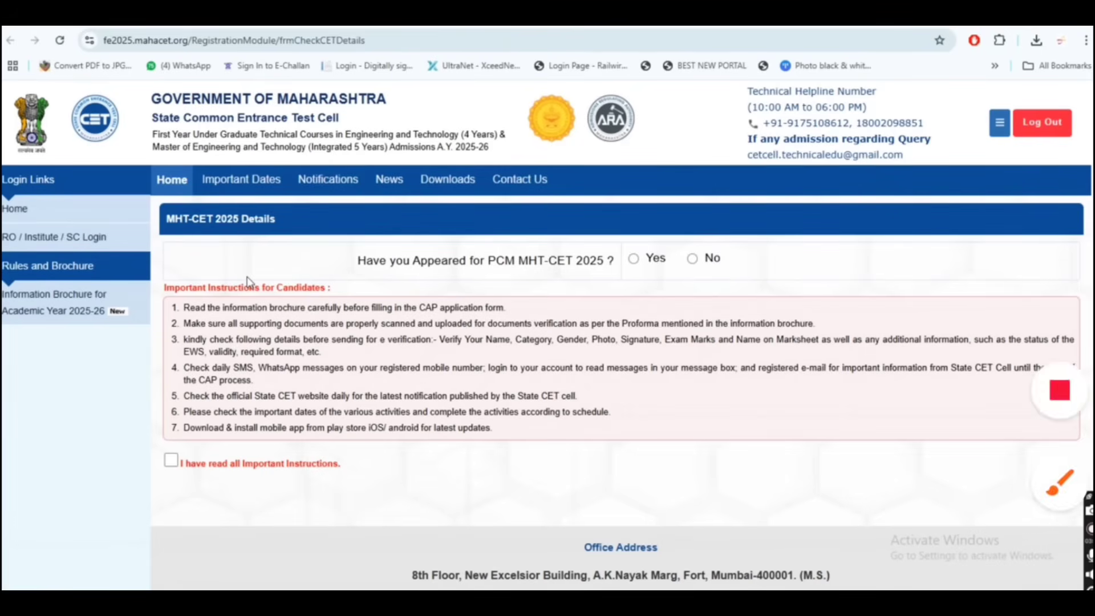
Step: Mark the PCM MHT-CET 2025 appearance question and answer it with Yes
{"action": "mouse_move", "coordinate": [476, 200]}
{"action": "left_mouse_down"}
{"action": "mouse_move", "coordinate": [651, 165]}
{"action": "mouse_move", "coordinate": [721, 131]}
{"action": "left_mouse_up"}
{"action": "left_click_drag", "start_coordinate": [446, 315], "coordinate": [517, 288]}
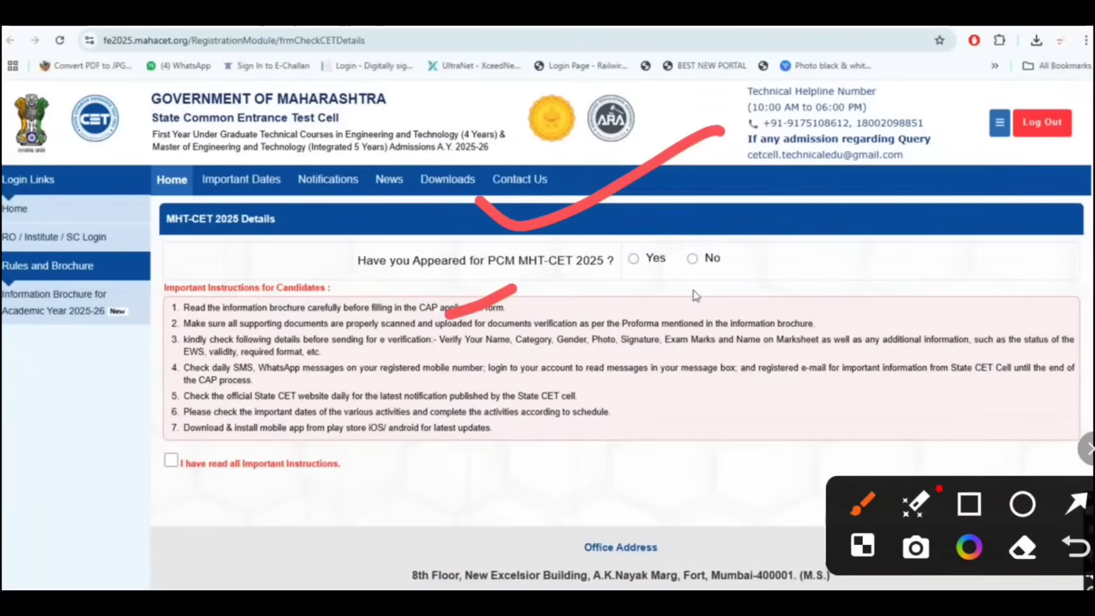
{"action": "left_click_drag", "start_coordinate": [639, 216], "coordinate": [625, 218]}
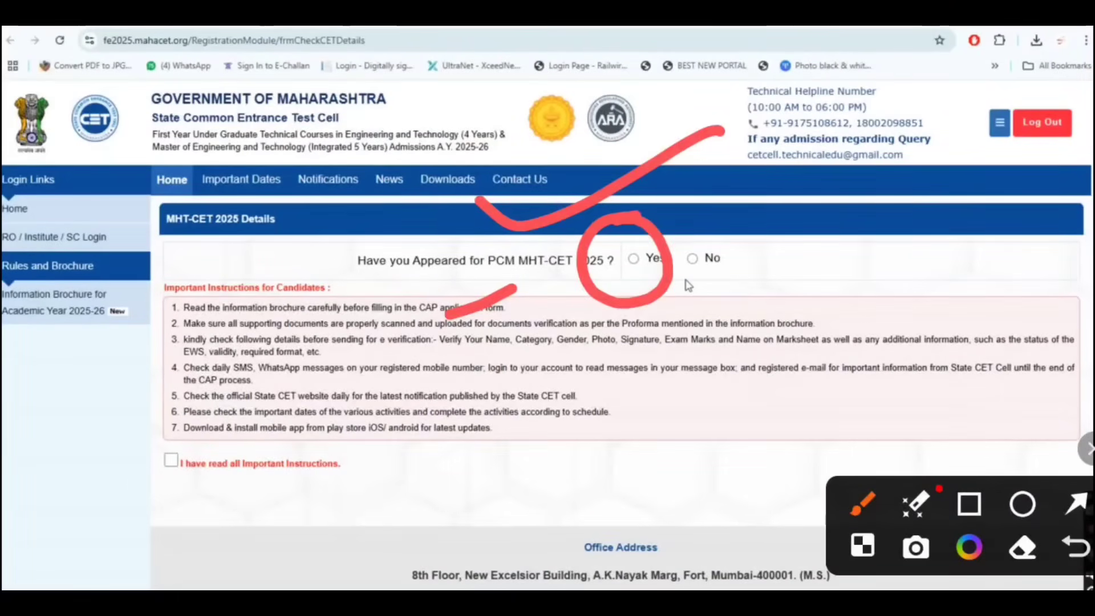
{"action": "left_click", "coordinate": [635, 260]}
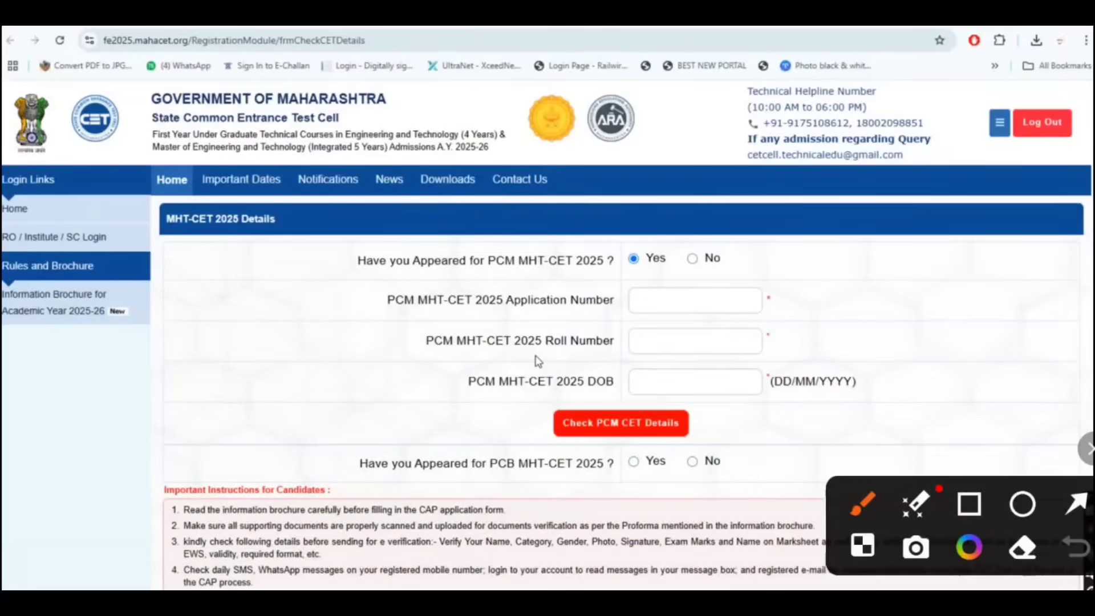
Step: Draw check marks beside the PCM MHT-CET application number, roll number and DOB fields and the Check PCM CET Details button
{"action": "left_click_drag", "start_coordinate": [778, 283], "coordinate": [984, 228]}
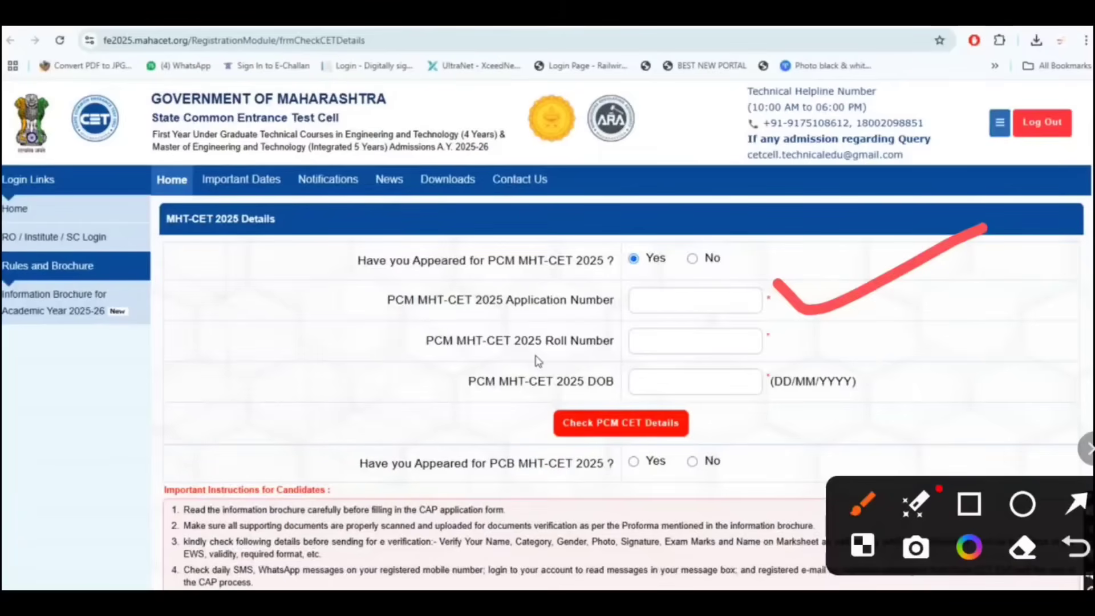
{"action": "left_click_drag", "start_coordinate": [790, 337], "coordinate": [978, 282]}
{"action": "mouse_move", "coordinate": [388, 365]}
{"action": "left_mouse_down"}
{"action": "mouse_move", "coordinate": [454, 389]}
{"action": "mouse_move", "coordinate": [564, 312]}
{"action": "left_mouse_up"}
{"action": "mouse_move", "coordinate": [713, 407]}
{"action": "left_mouse_down"}
{"action": "mouse_move", "coordinate": [720, 430]}
{"action": "mouse_move", "coordinate": [876, 391]}
{"action": "left_mouse_up"}
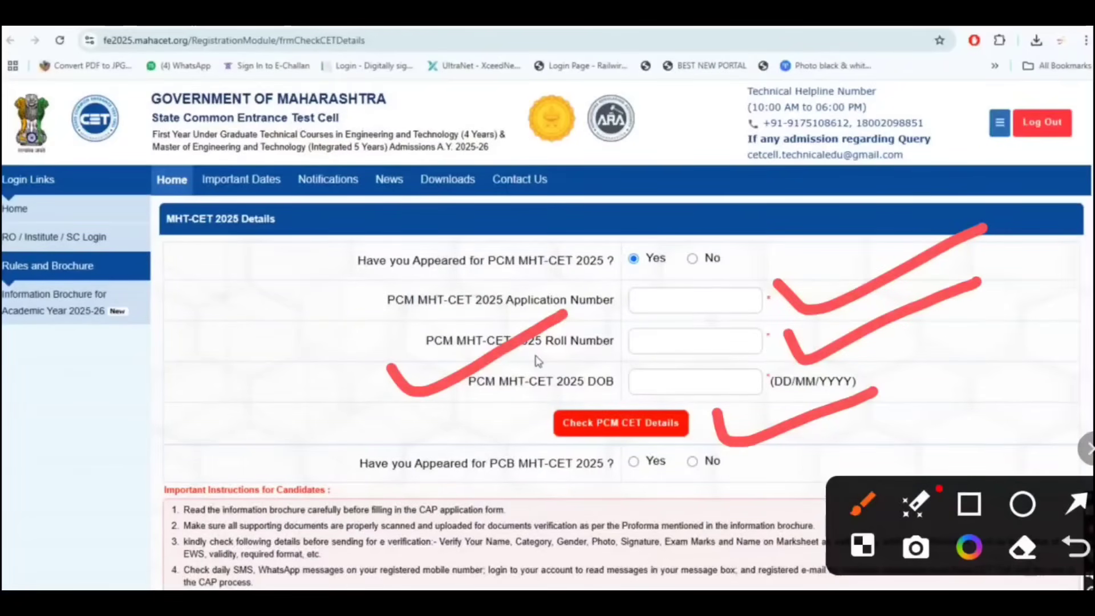
Step: Open a small incognito window as a cover, check the PCM CET details and move the window over the candidate's name
{"action": "key", "text": "ctrl+shift+n"}
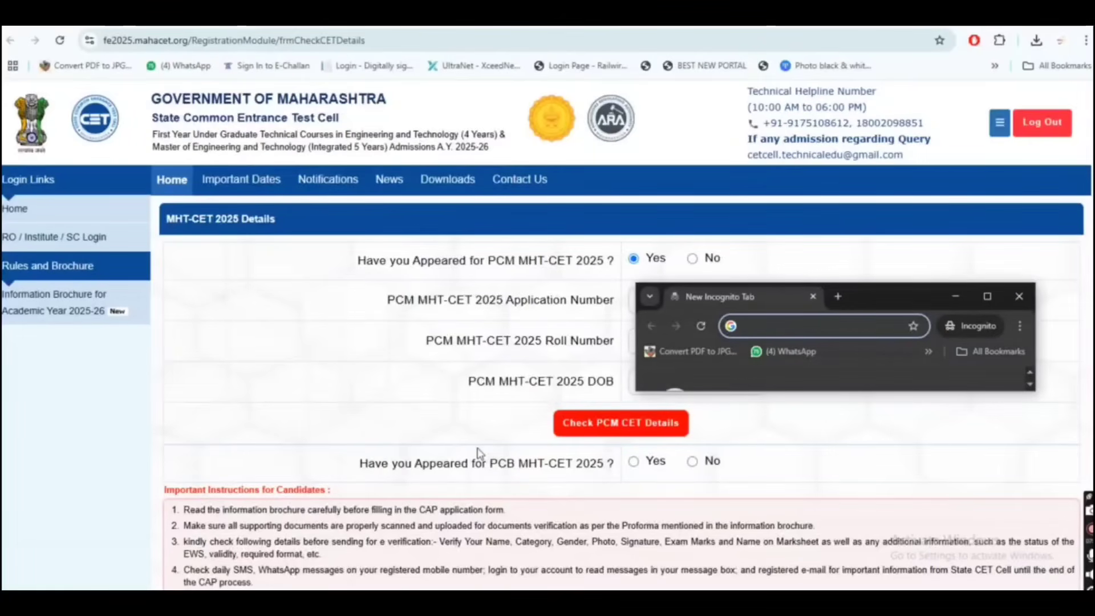
{"action": "left_click", "coordinate": [622, 433]}
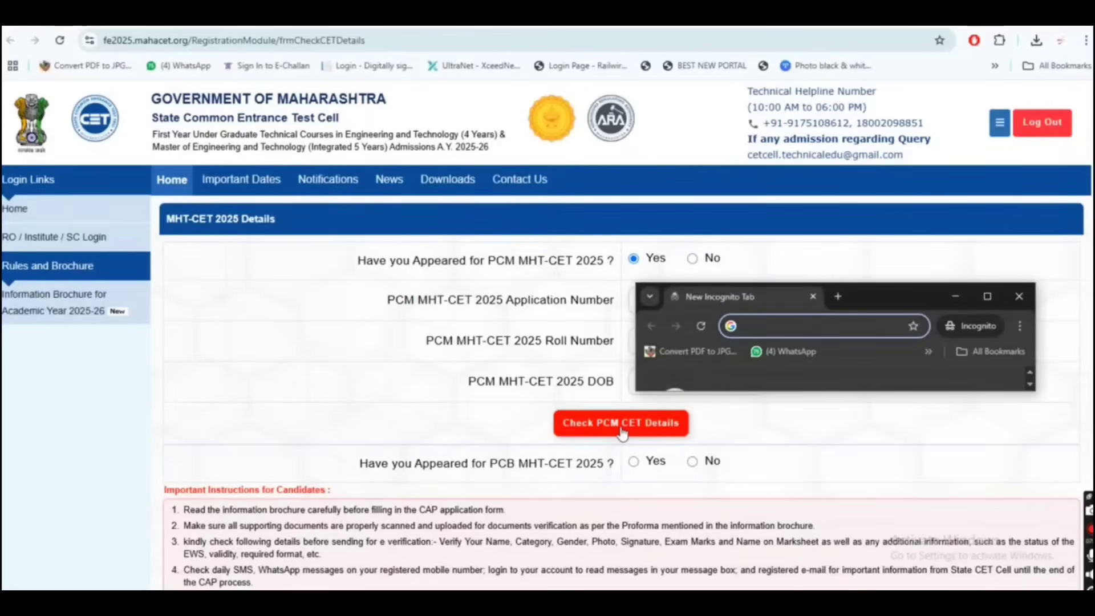
{"action": "left_click_drag", "start_coordinate": [867, 296], "coordinate": [687, 140]}
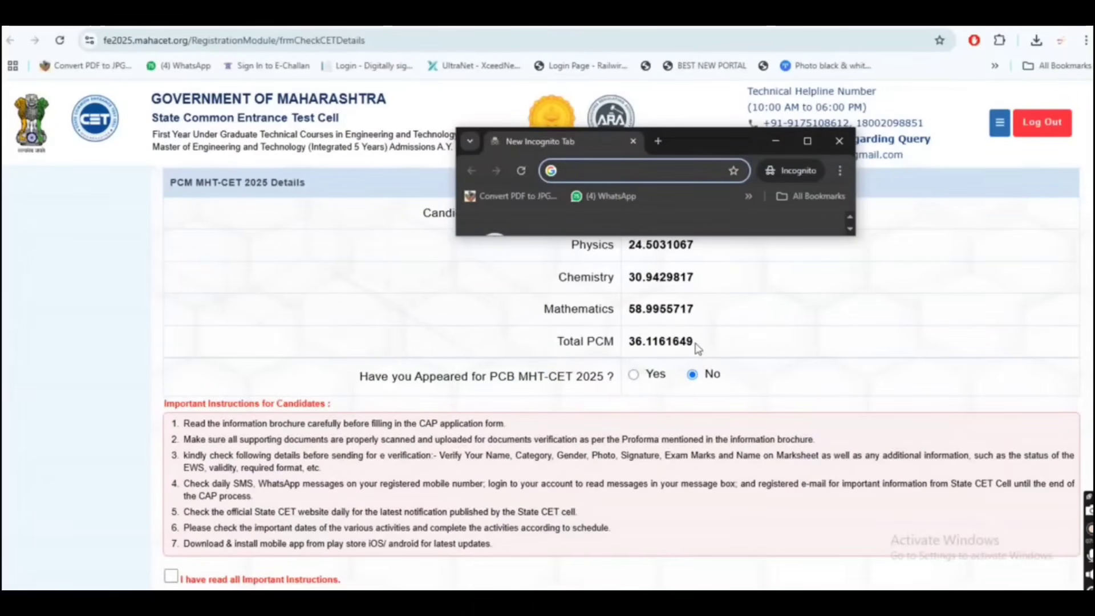
Step: Confirm that all Important Instructions have been read, then save the MHT-CET details and proceed to the registration form
{"action": "scroll", "coordinate": [680, 392], "scroll_direction": "down", "scroll_amount": 3}
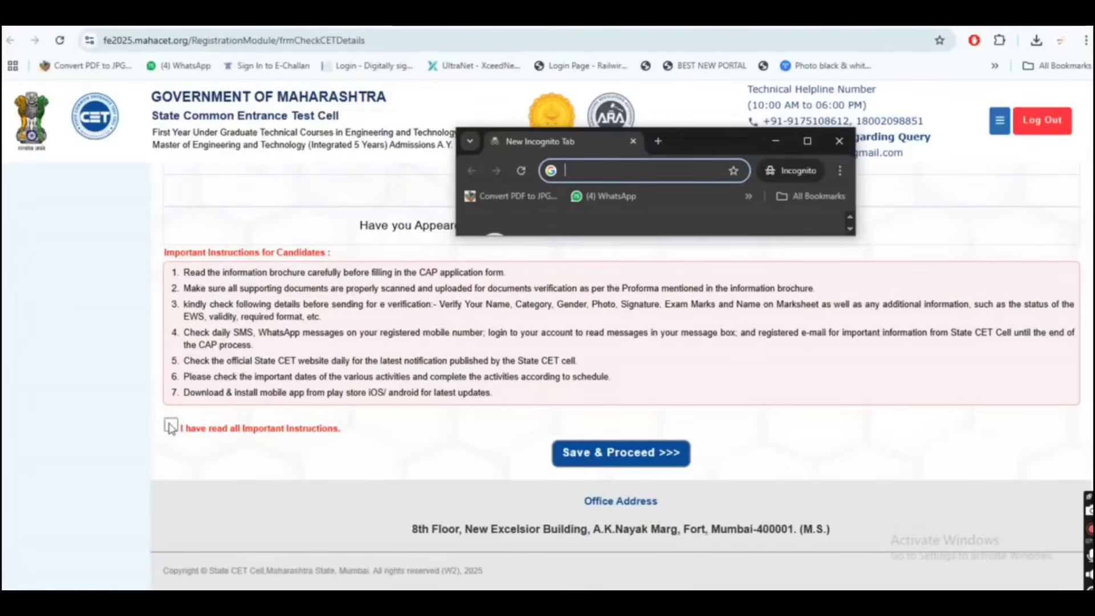
{"action": "left_click", "coordinate": [172, 427]}
{"action": "scroll", "coordinate": [528, 425], "scroll_direction": "up", "scroll_amount": 1}
{"action": "scroll", "coordinate": [596, 481], "scroll_direction": "down", "scroll_amount": 1}
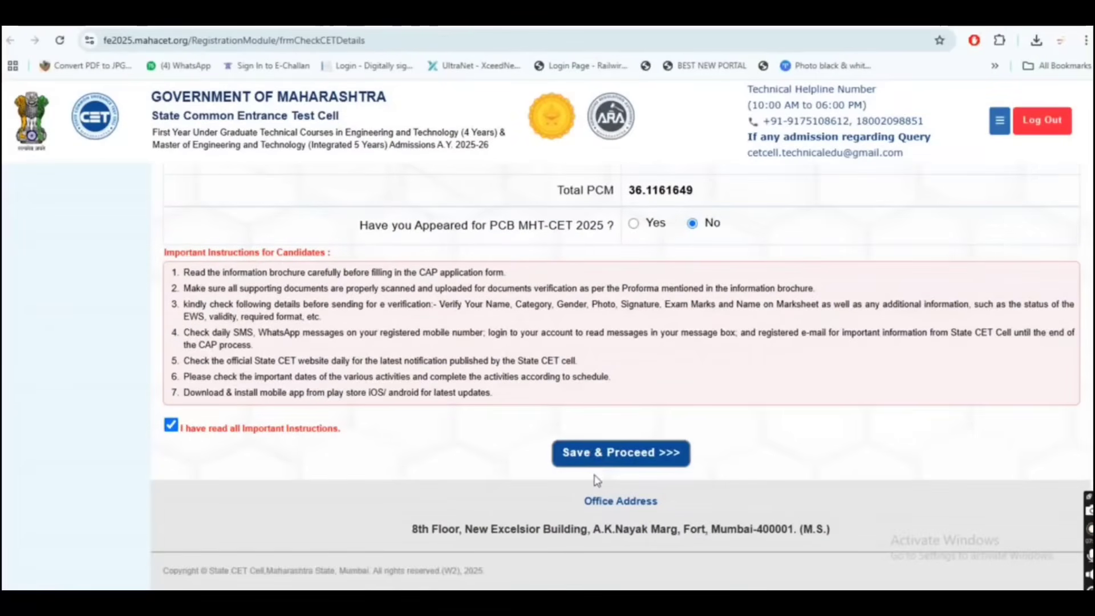
{"action": "left_click", "coordinate": [625, 460]}
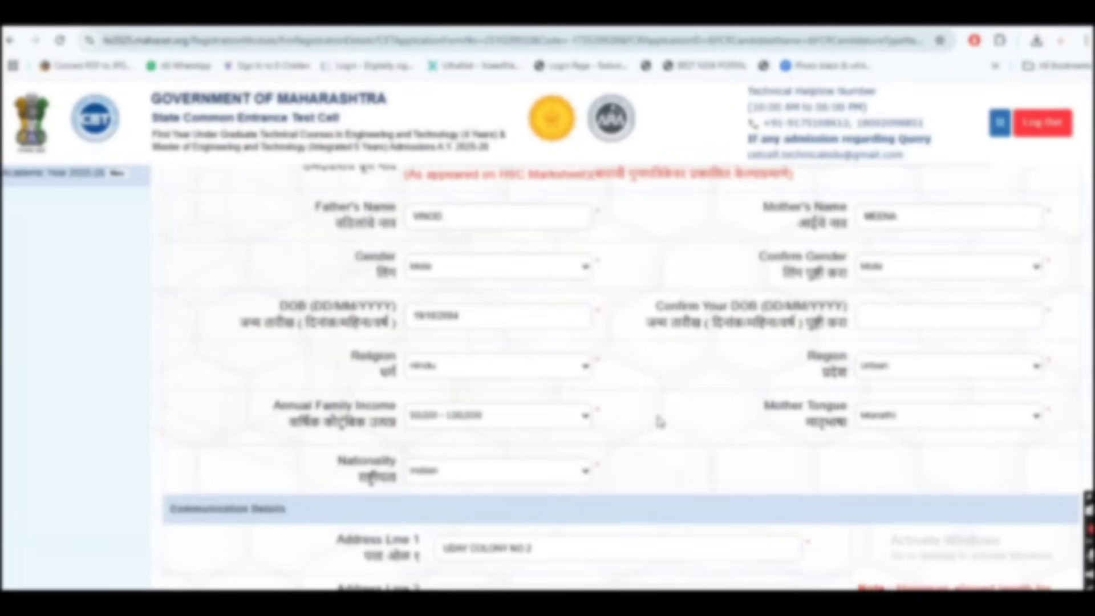
Step: Fill in the Confirm Your DOB field by choosing the year, month and day that match the candidate's entered date of birth
{"action": "left_click", "coordinate": [913, 317]}
{"action": "left_click", "coordinate": [954, 344]}
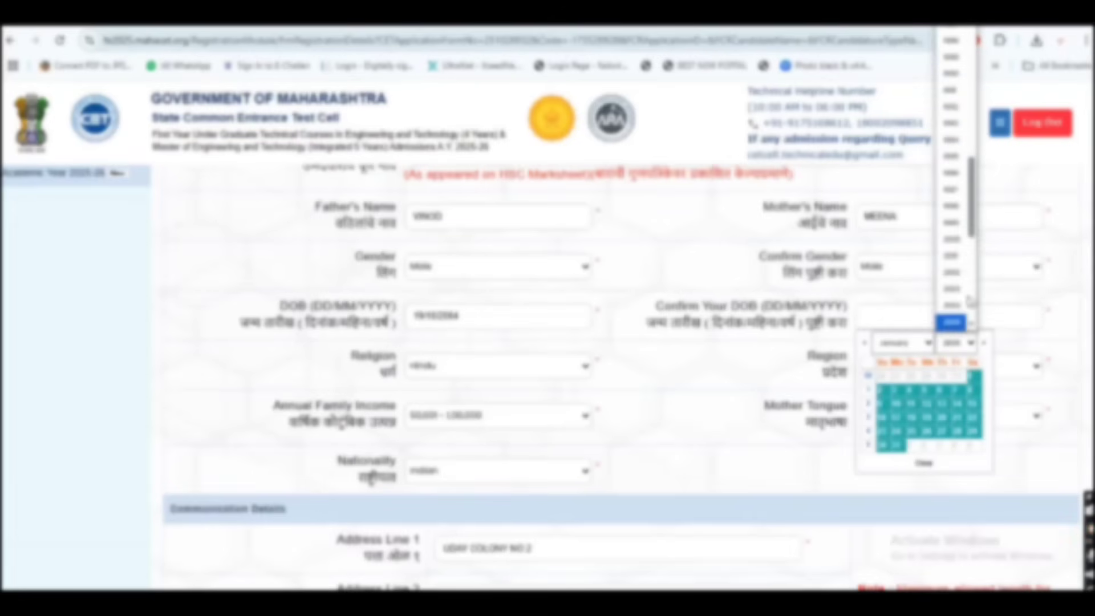
{"action": "left_click", "coordinate": [951, 287]}
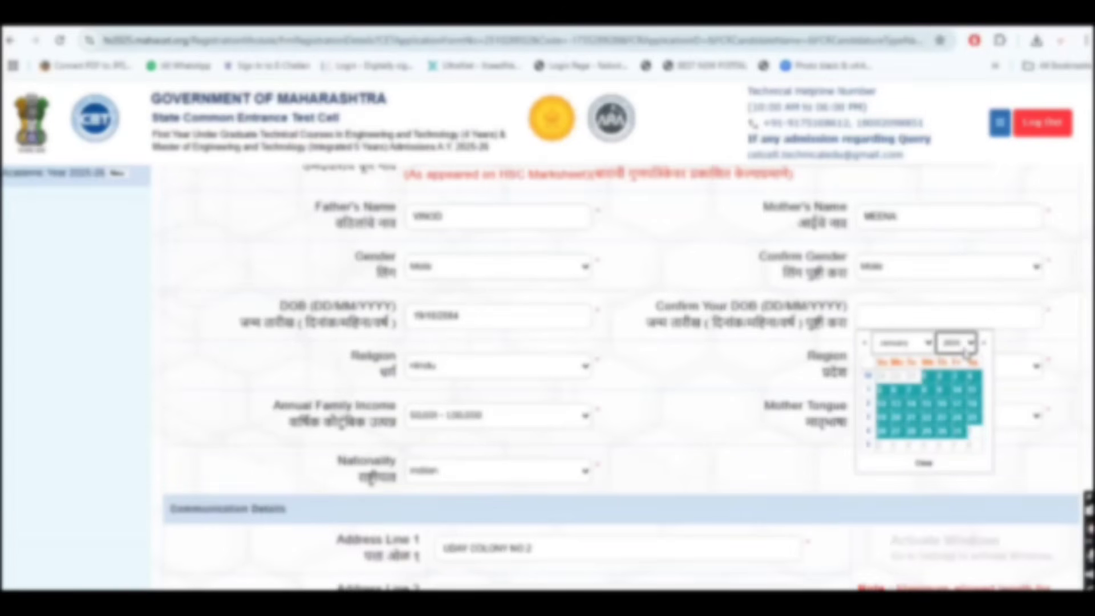
{"action": "left_click", "coordinate": [968, 344]}
{"action": "scroll", "coordinate": [974, 194], "scroll_direction": "down", "scroll_amount": 3}
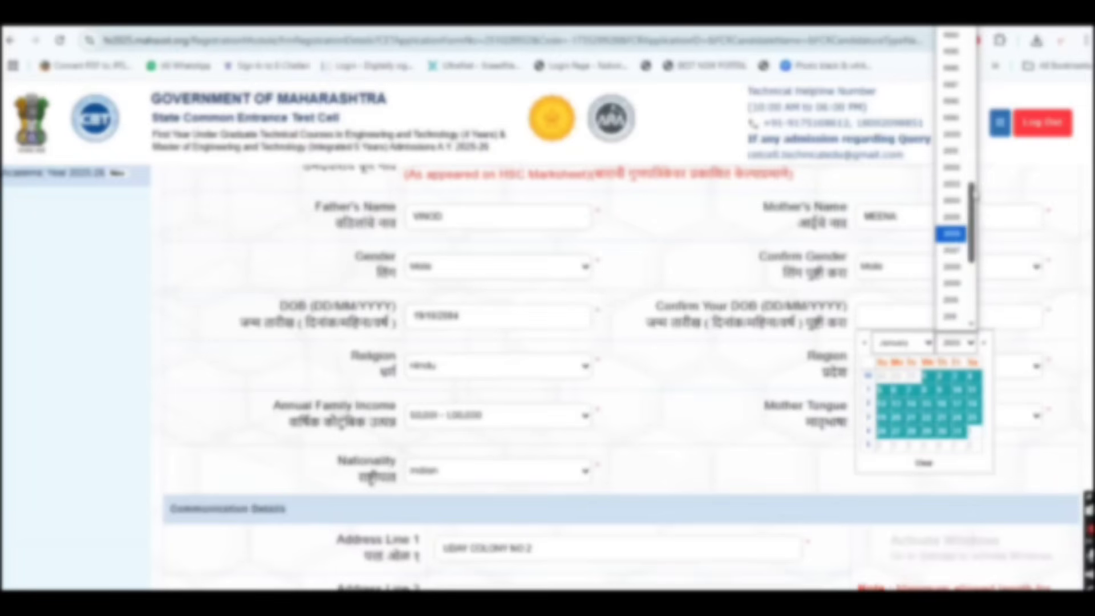
{"action": "left_click", "coordinate": [951, 250]}
{"action": "left_click", "coordinate": [903, 343]}
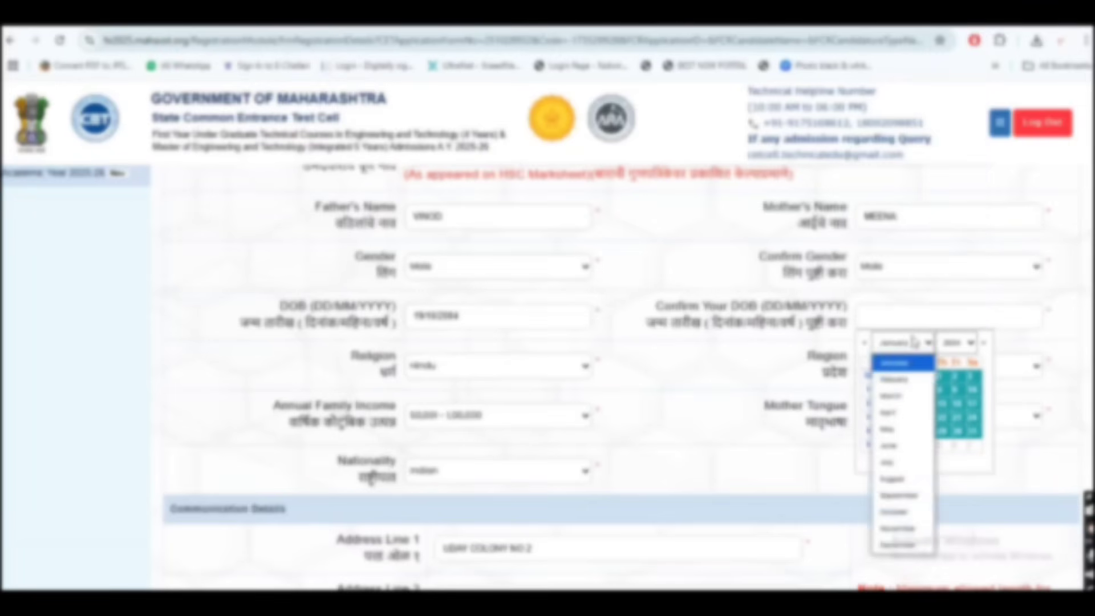
{"action": "left_click", "coordinate": [907, 513]}
{"action": "left_click", "coordinate": [911, 419]}
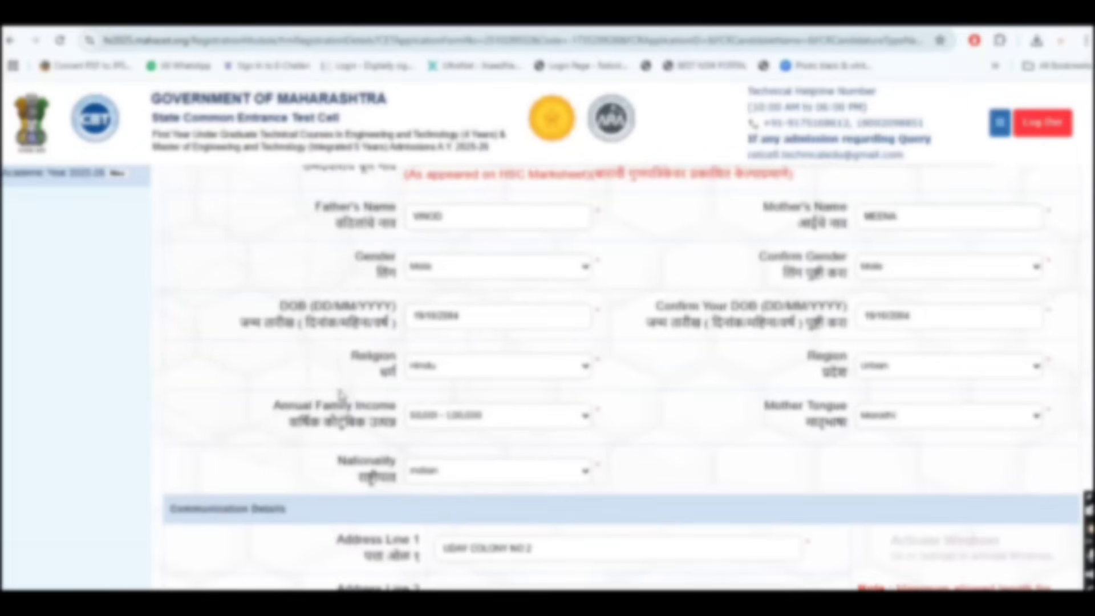
Step: Continue to the contact fields under Communication Details and reposition the incognito window to cover the candidate's personal data
{"action": "scroll", "coordinate": [1009, 528], "scroll_direction": "down", "scroll_amount": 8}
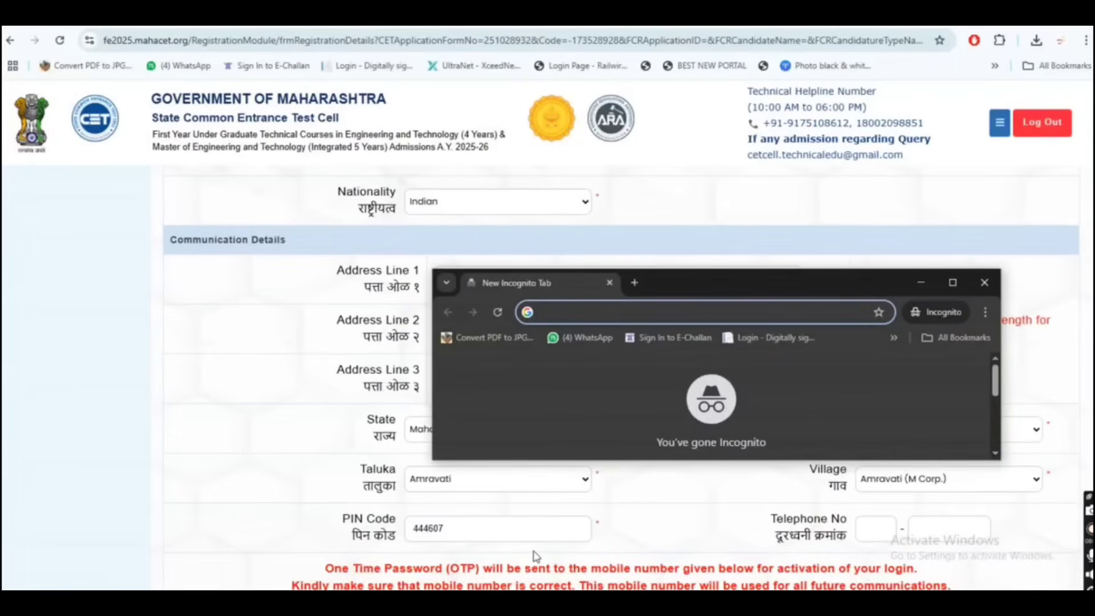
{"action": "scroll", "coordinate": [537, 556], "scroll_direction": "down", "scroll_amount": 5}
{"action": "left_click_drag", "start_coordinate": [797, 288], "coordinate": [780, 211]}
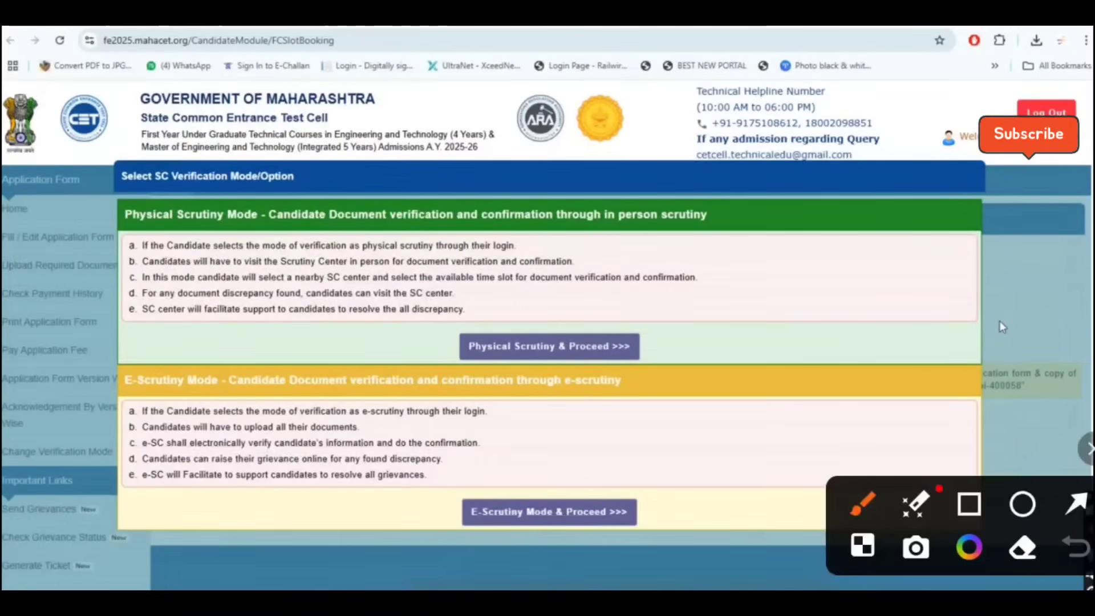
Step: Draw check marks over the Physical Scrutiny Mode and E-Scrutiny Mode sections, then clear the annotations
{"action": "mouse_move", "coordinate": [629, 291]}
{"action": "left_mouse_down"}
{"action": "mouse_move", "coordinate": [681, 329]}
{"action": "mouse_move", "coordinate": [880, 195]}
{"action": "left_mouse_up"}
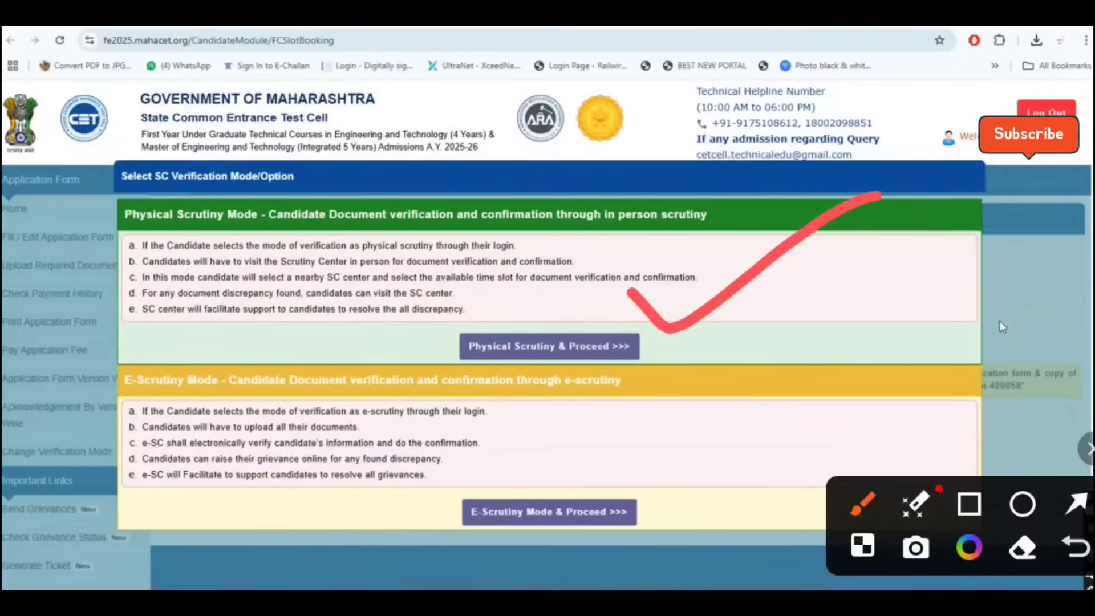
{"action": "left_click_drag", "start_coordinate": [635, 462], "coordinate": [873, 376]}
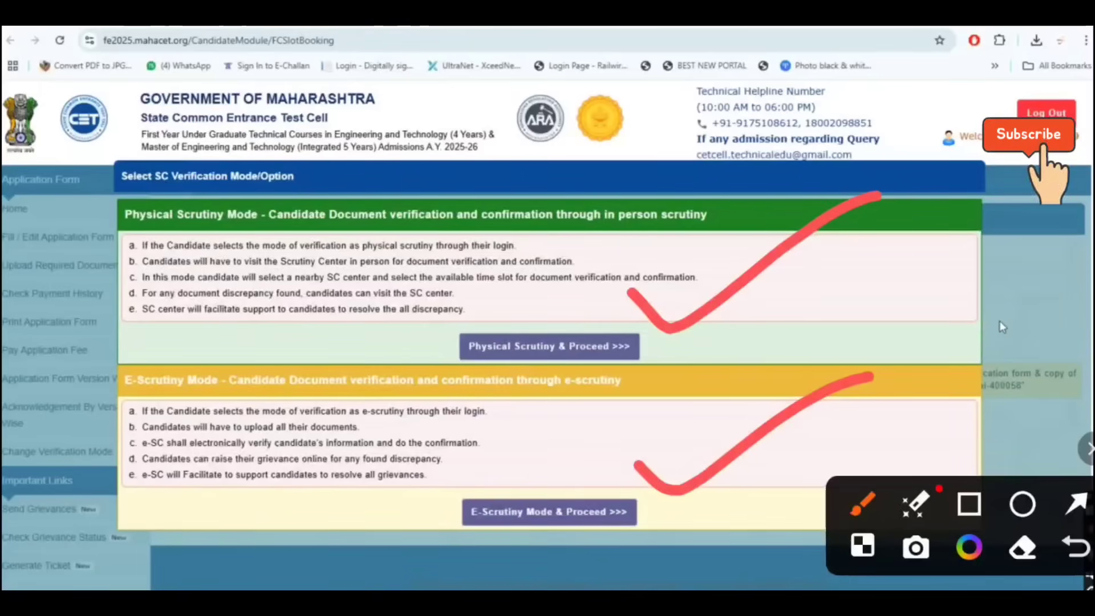
{"action": "mouse_move", "coordinate": [383, 294]}
{"action": "left_mouse_down"}
{"action": "mouse_move", "coordinate": [508, 277]}
{"action": "mouse_move", "coordinate": [627, 189]}
{"action": "left_mouse_up"}
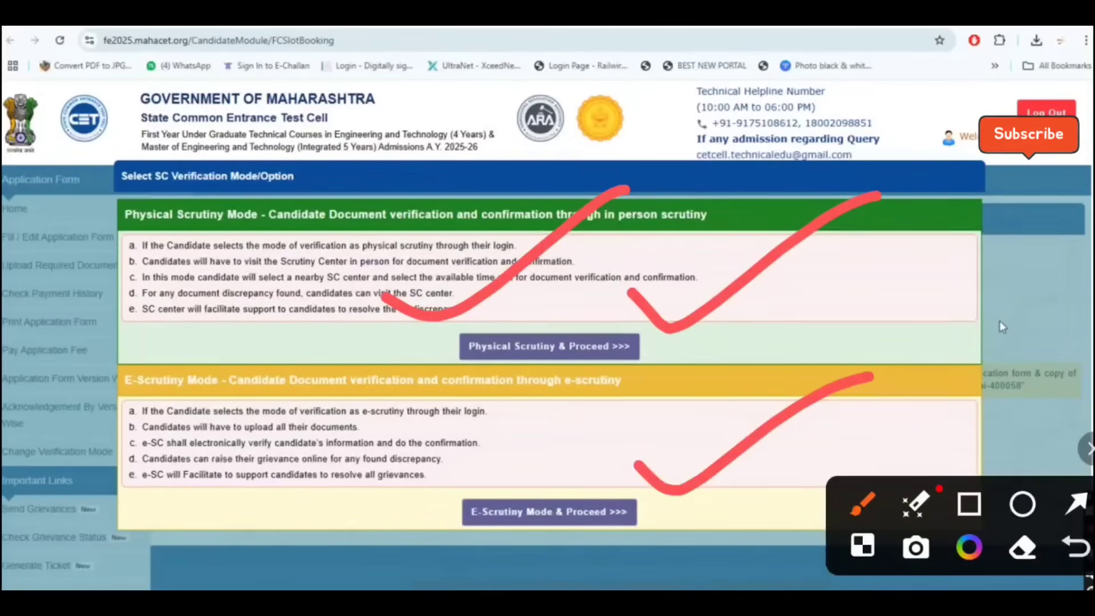
{"action": "left_click_drag", "start_coordinate": [368, 475], "coordinate": [524, 425]}
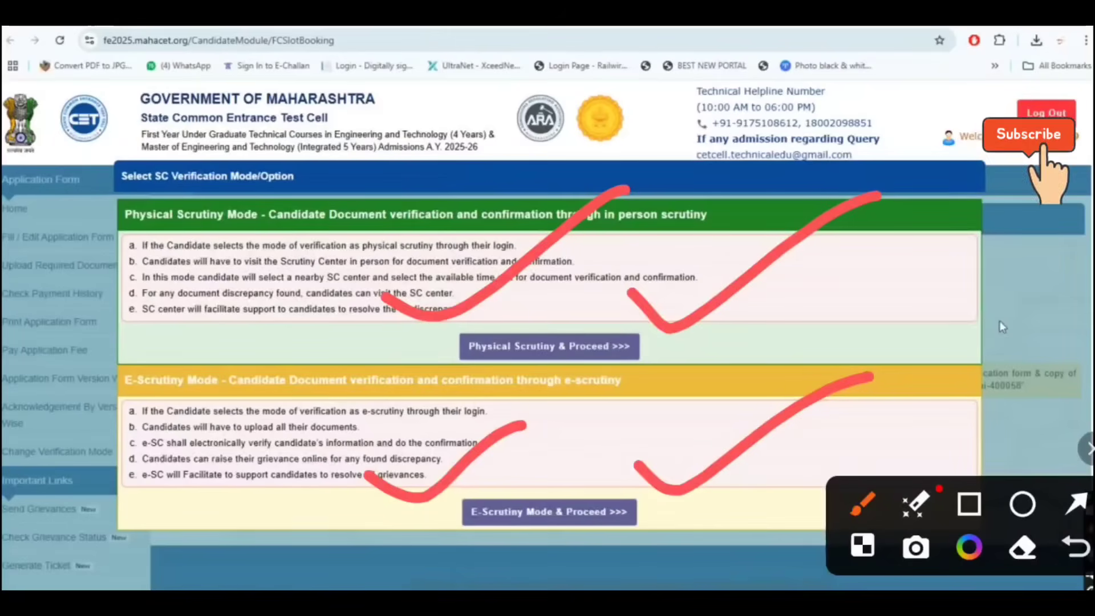
{"action": "left_click_drag", "start_coordinate": [682, 341], "coordinate": [887, 278]}
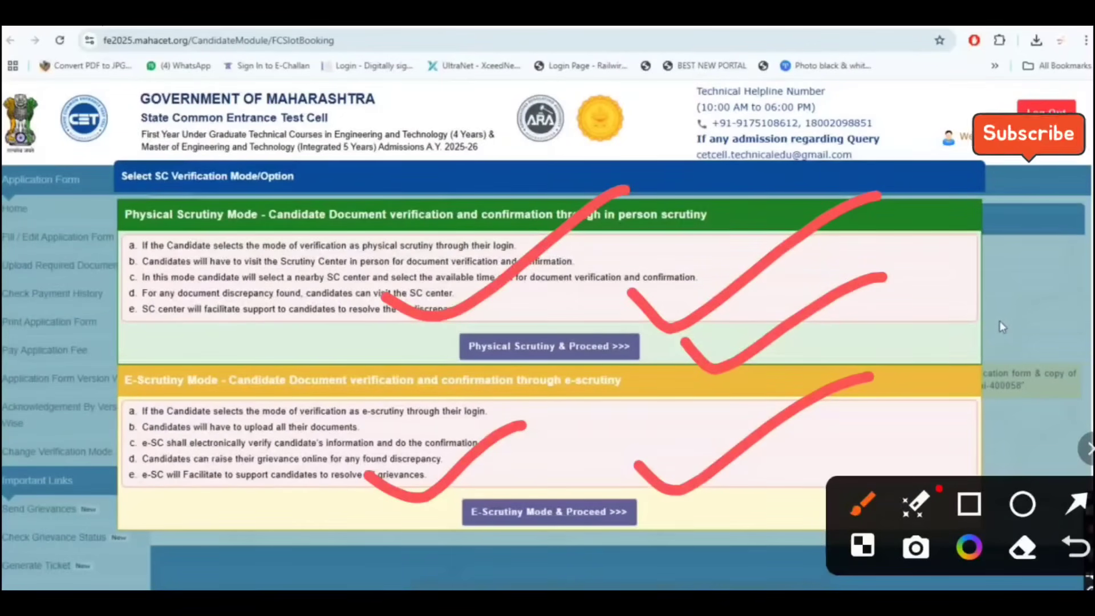
{"action": "mouse_move", "coordinate": [540, 461]}
{"action": "left_mouse_down"}
{"action": "mouse_move", "coordinate": [636, 434]}
{"action": "mouse_move", "coordinate": [695, 398]}
{"action": "left_mouse_up"}
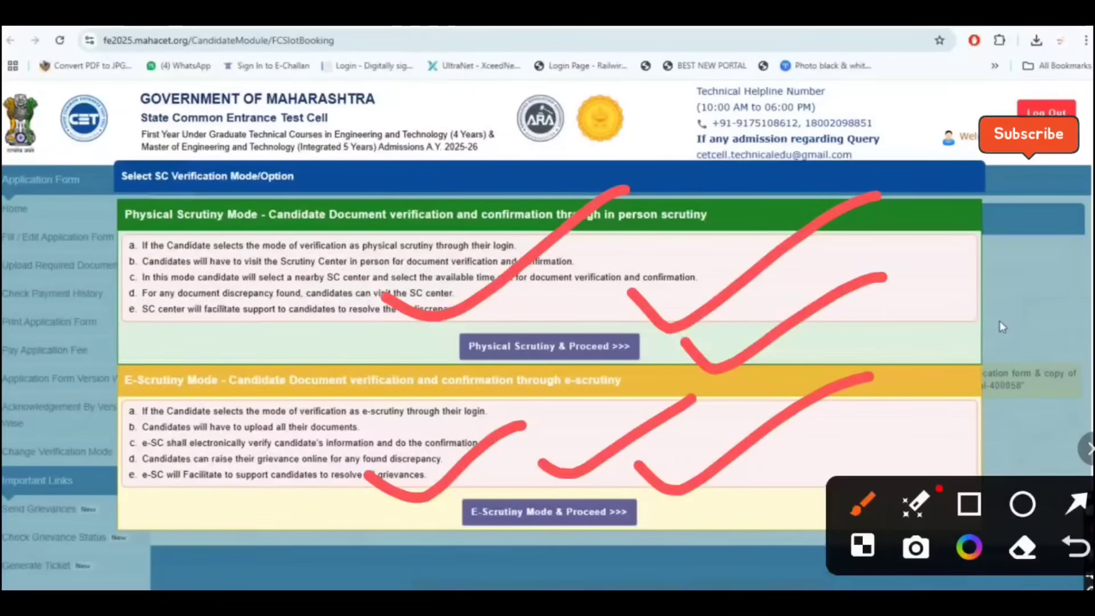
{"action": "key", "text": "Escape"}
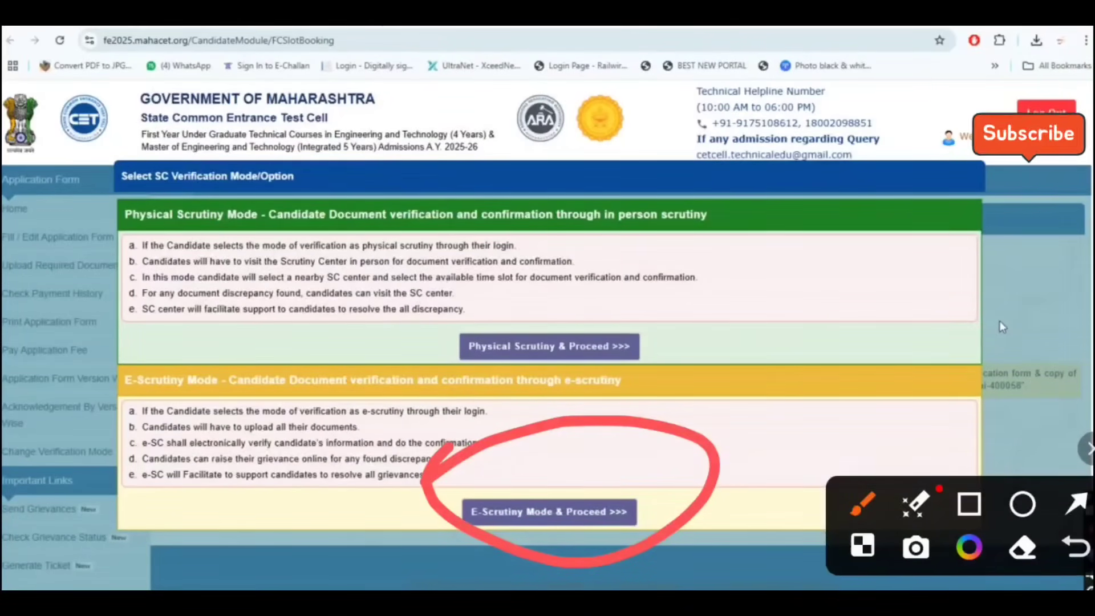
Step: Draw a check mark on the Physical Scrutiny Mode section and proceed with physical scrutiny
{"action": "mouse_move", "coordinate": [628, 292]}
{"action": "left_mouse_down"}
{"action": "mouse_move", "coordinate": [728, 301]}
{"action": "mouse_move", "coordinate": [864, 217]}
{"action": "left_mouse_up"}
{"action": "left_click", "coordinate": [570, 350]}
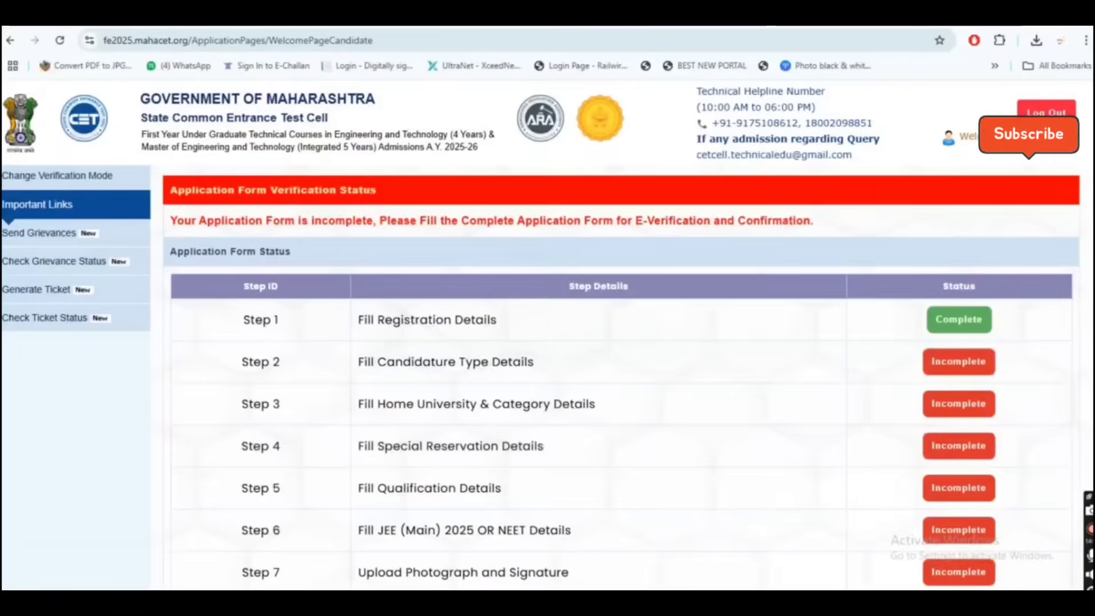
Step: Open Step 2, Fill Candidature Type Details, select Maharashtra - Type A, and save to proceed to Home University & Category Details
{"action": "scroll", "coordinate": [622, 377], "scroll_direction": "down", "scroll_amount": 3}
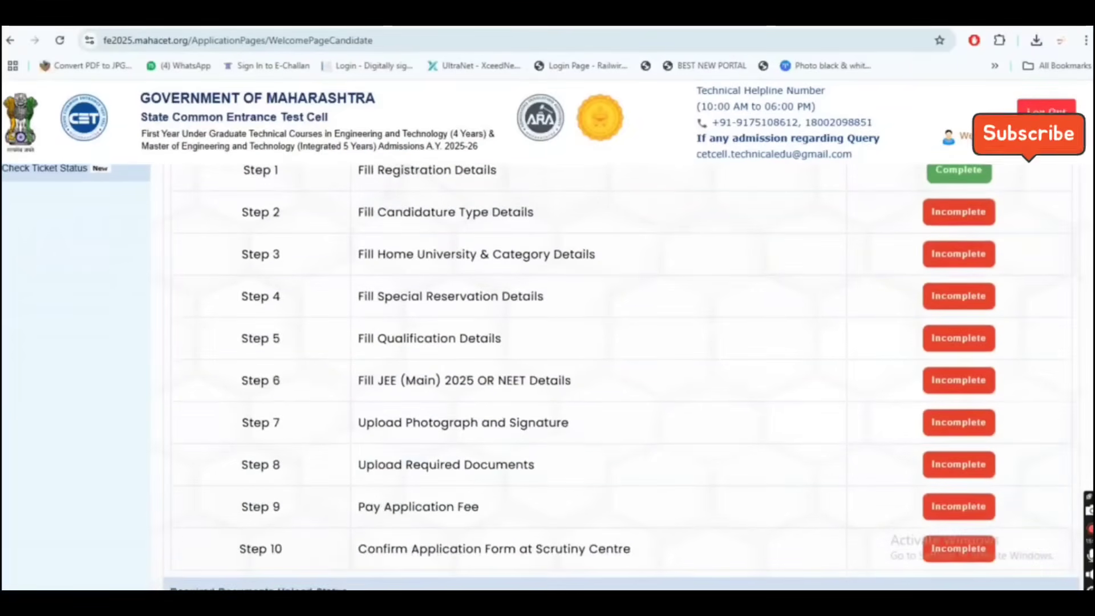
{"action": "scroll", "coordinate": [622, 377], "scroll_direction": "down", "scroll_amount": 2}
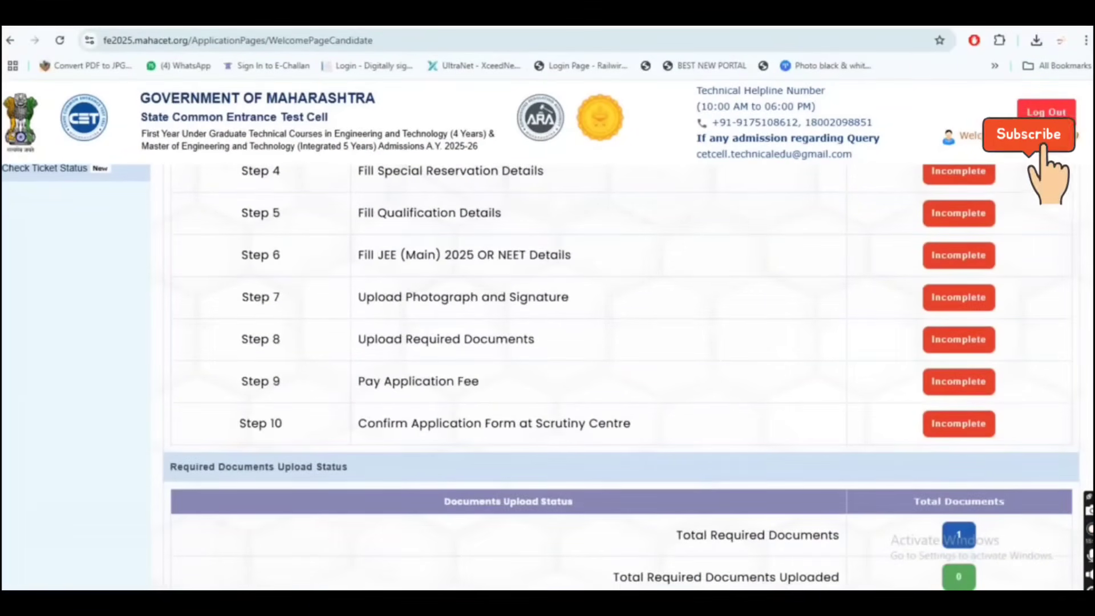
{"action": "scroll", "coordinate": [622, 376], "scroll_direction": "up", "scroll_amount": 1}
{"action": "scroll", "coordinate": [421, 262], "scroll_direction": "up", "scroll_amount": 2}
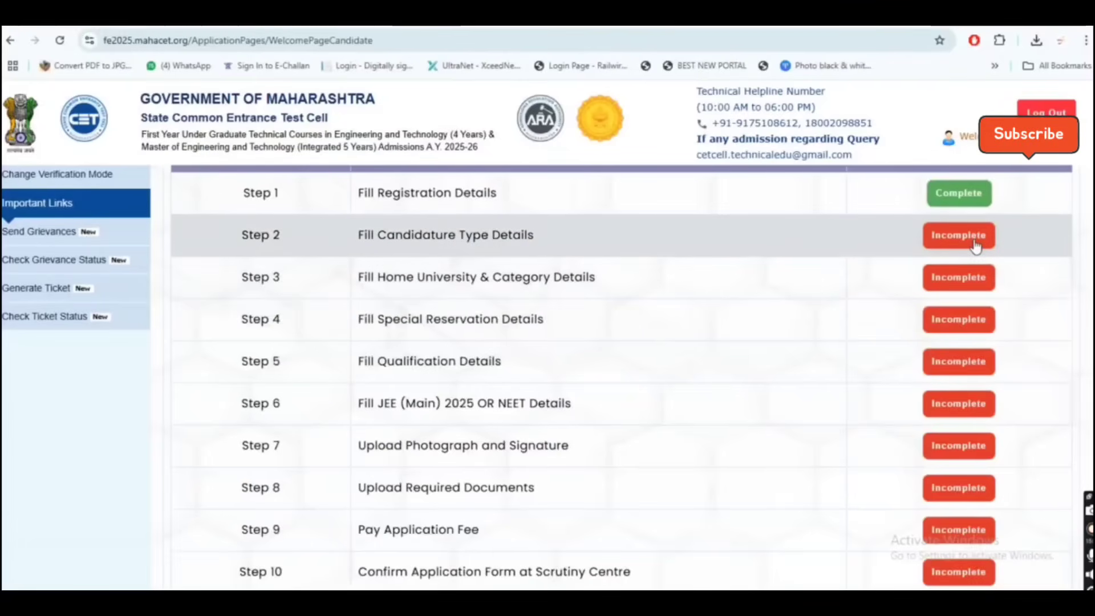
{"action": "left_click", "coordinate": [972, 238]}
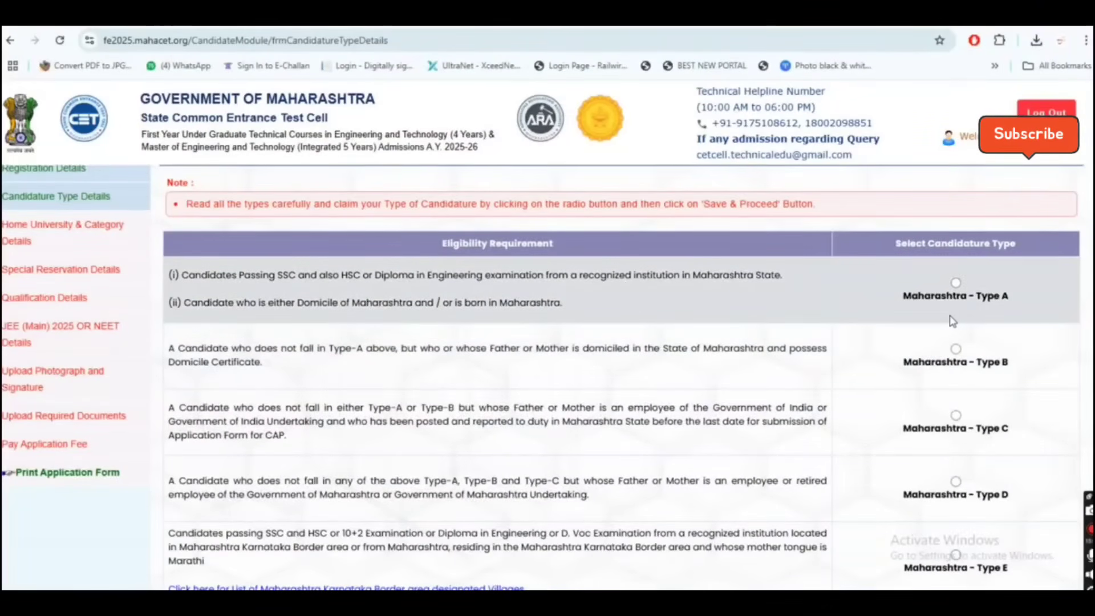
{"action": "left_click", "coordinate": [956, 283]}
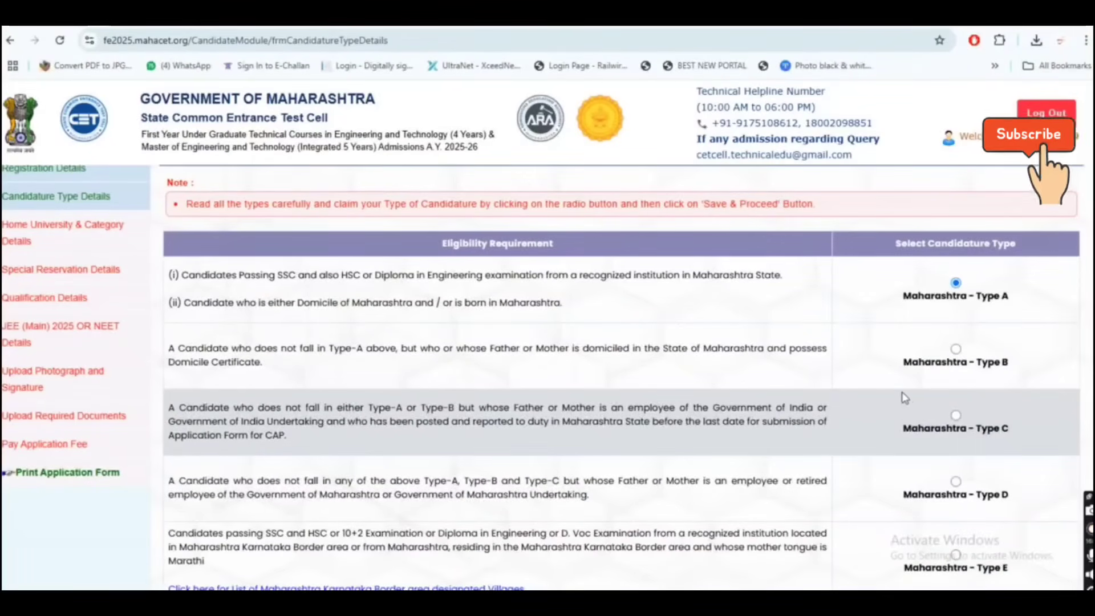
{"action": "scroll", "coordinate": [861, 416], "scroll_direction": "down", "scroll_amount": 5}
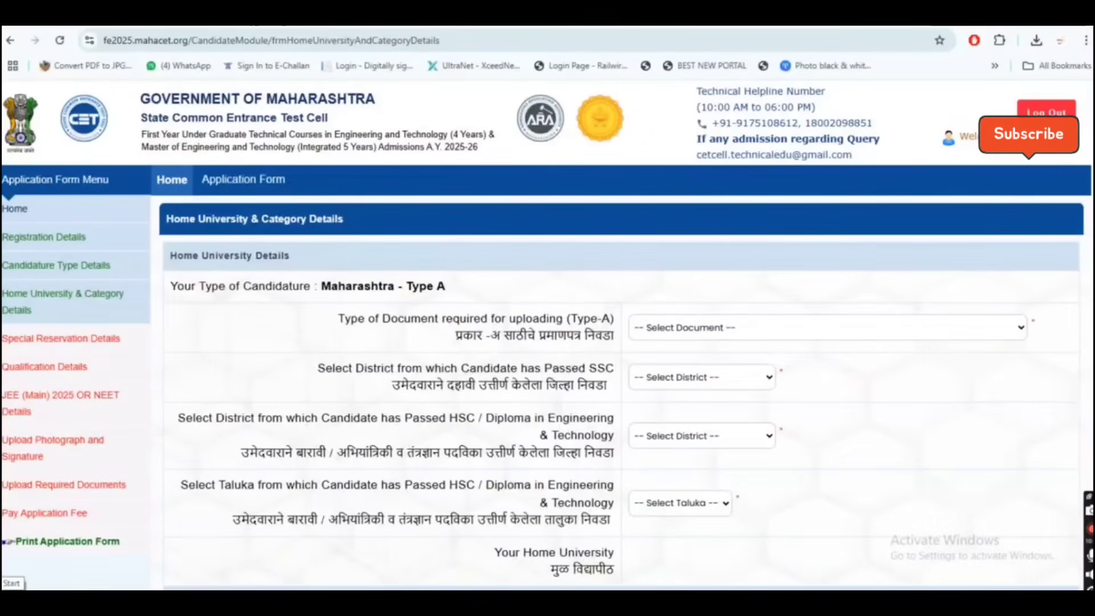
Step: Choose Domicile Certificate as the type of document required for uploading for Type-A candidature
{"action": "scroll", "coordinate": [535, 443], "scroll_direction": "down", "scroll_amount": 1}
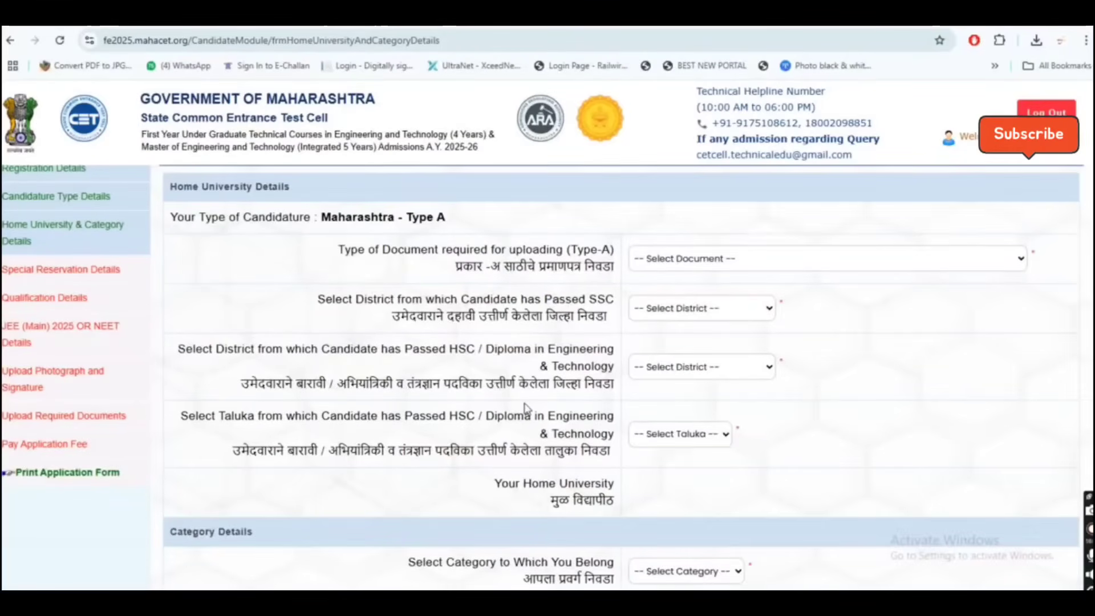
{"action": "left_click", "coordinate": [1012, 259]}
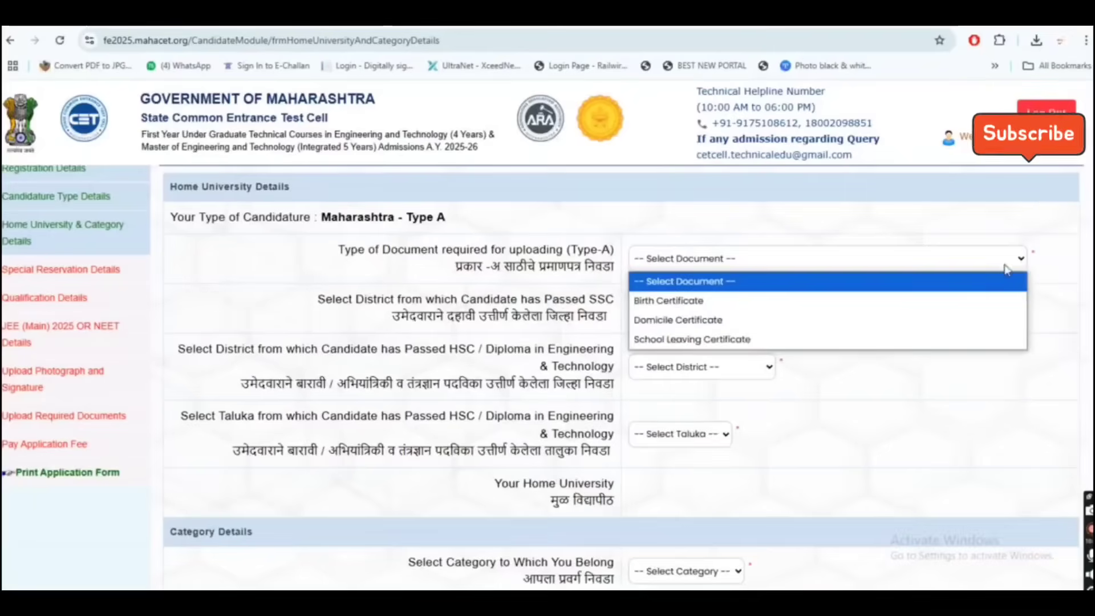
{"action": "left_click", "coordinate": [1004, 323]}
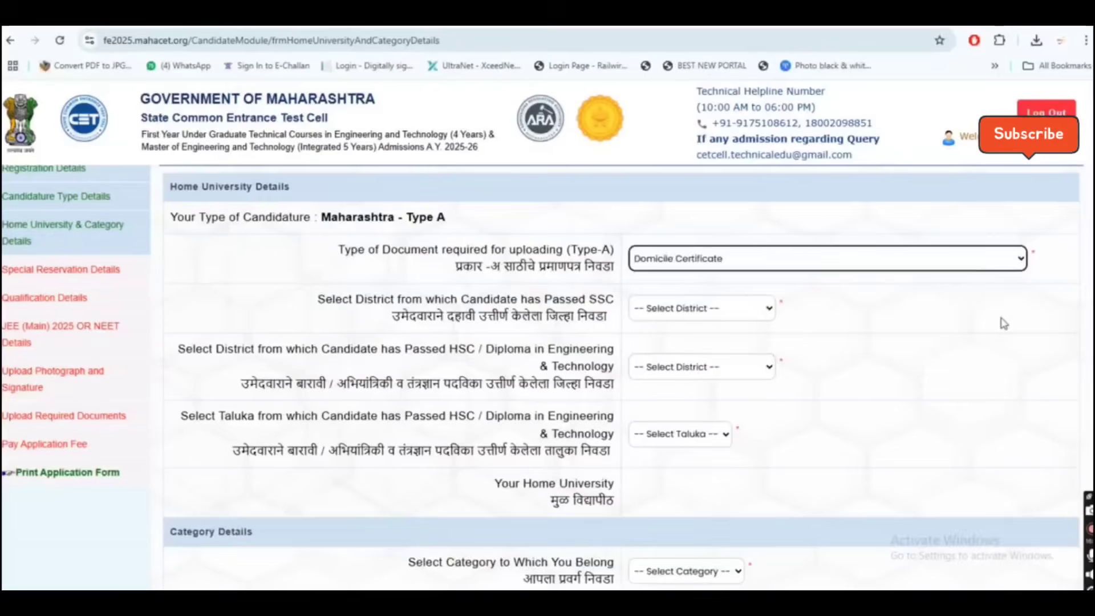
Step: Set the SSC passing district, the HSC/Diploma passing district and the HSC/Diploma taluka all to Amravati
{"action": "left_click", "coordinate": [770, 311]}
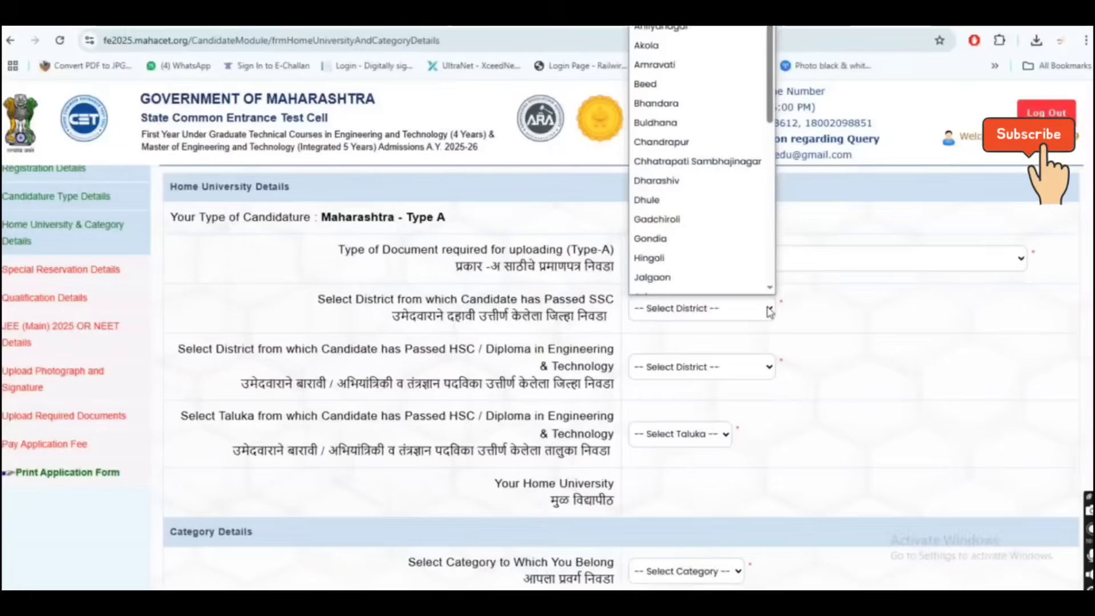
{"action": "left_click", "coordinate": [729, 68]}
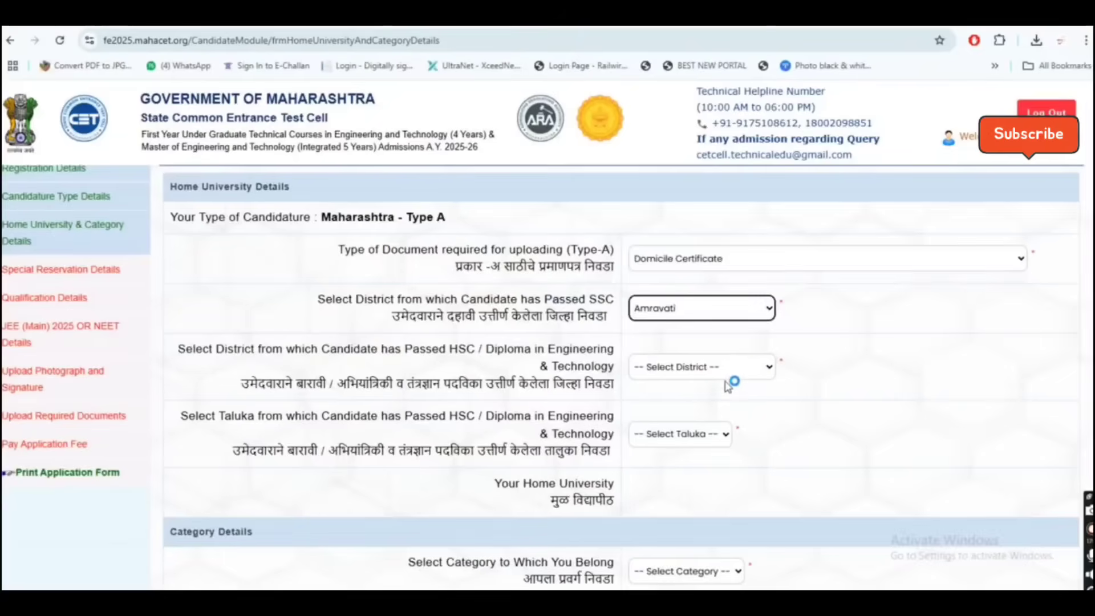
{"action": "left_click", "coordinate": [770, 371]}
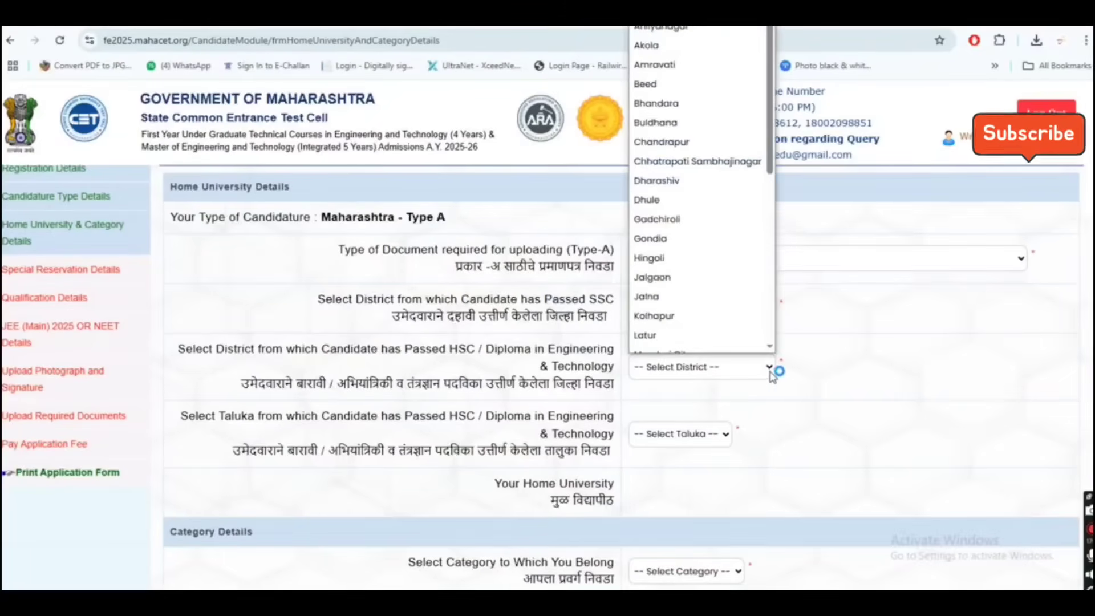
{"action": "left_click", "coordinate": [710, 64]}
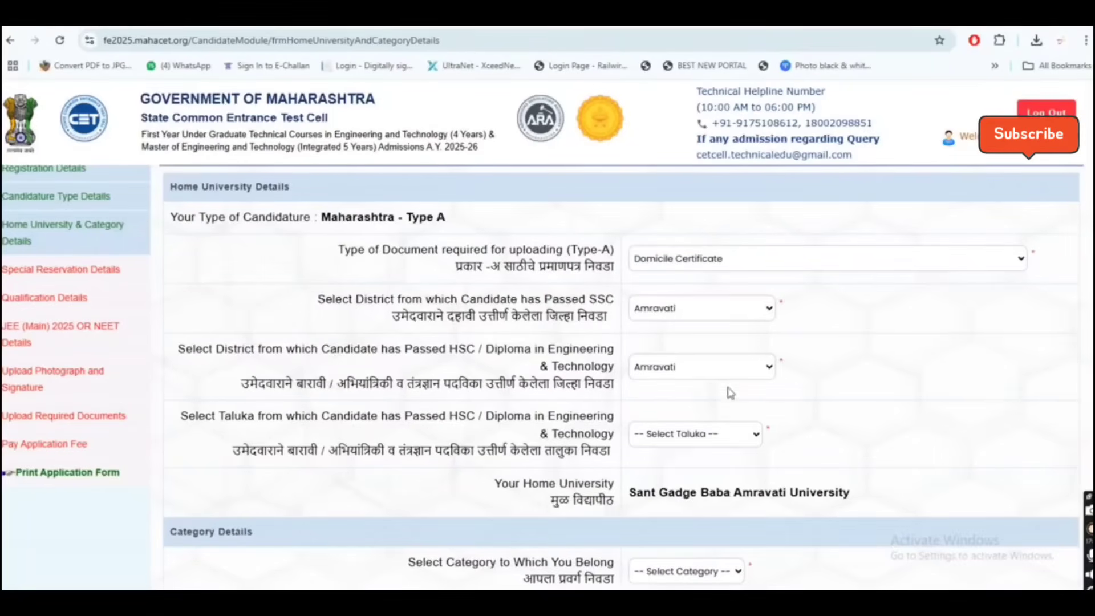
{"action": "left_click", "coordinate": [758, 435]}
{"action": "left_click", "coordinate": [679, 257]}
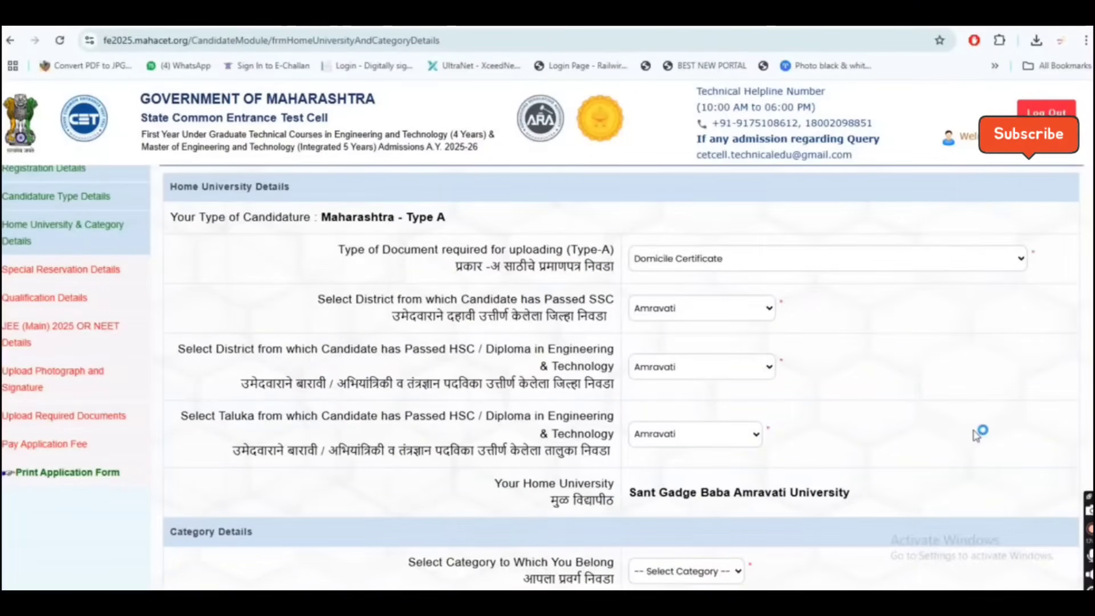
Step: Under Category Details, set the candidate's category to OBC and the caste to Kunbi (83)
{"action": "scroll", "coordinate": [977, 436], "scroll_direction": "down", "scroll_amount": 3}
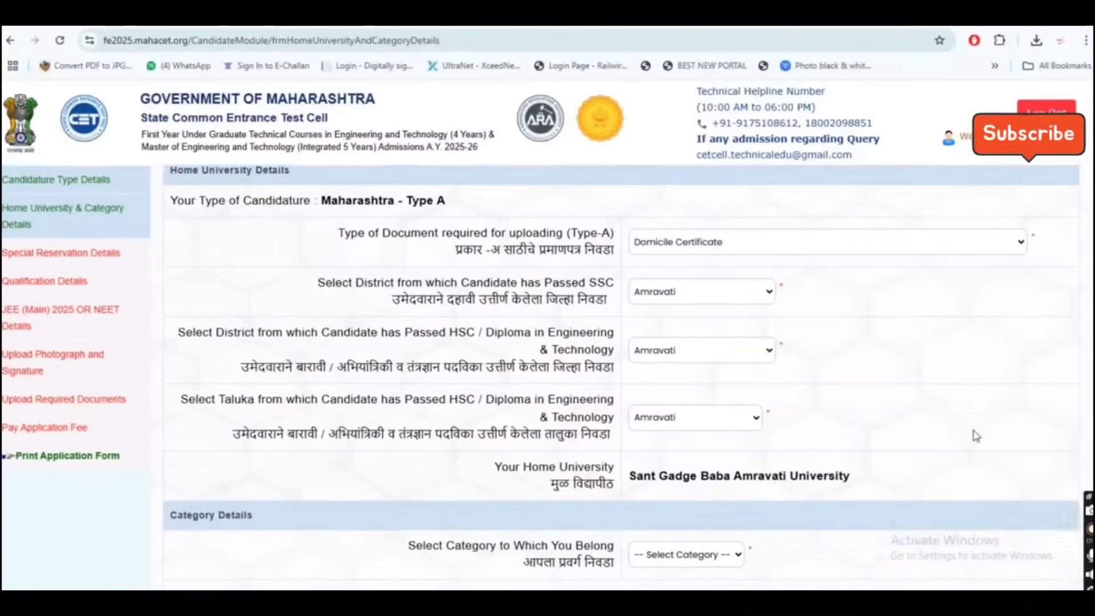
{"action": "scroll", "coordinate": [977, 435], "scroll_direction": "down", "scroll_amount": 1}
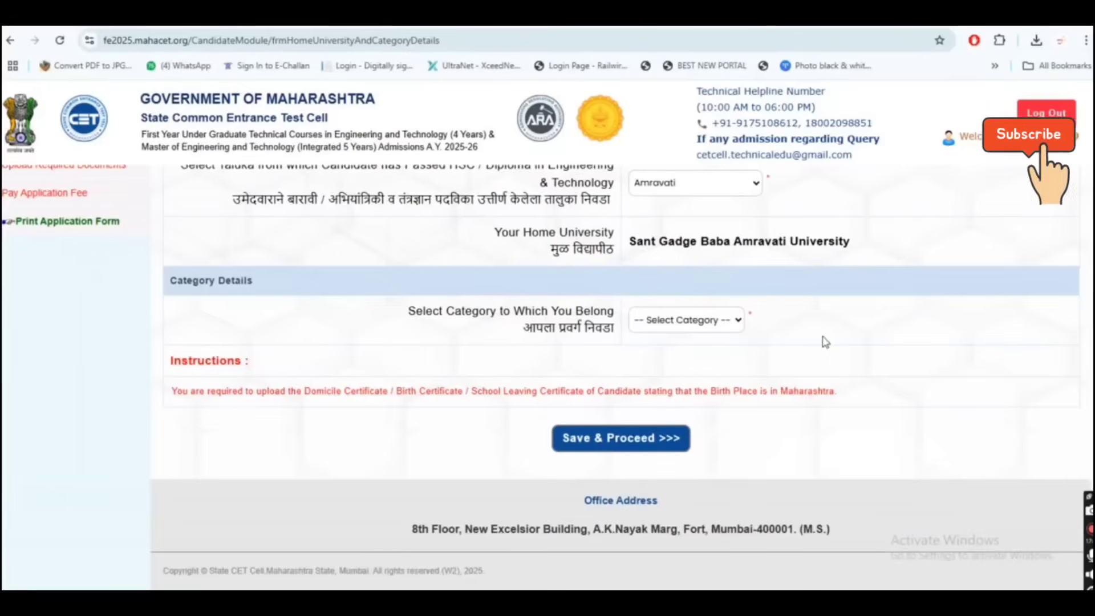
{"action": "left_click", "coordinate": [741, 322]}
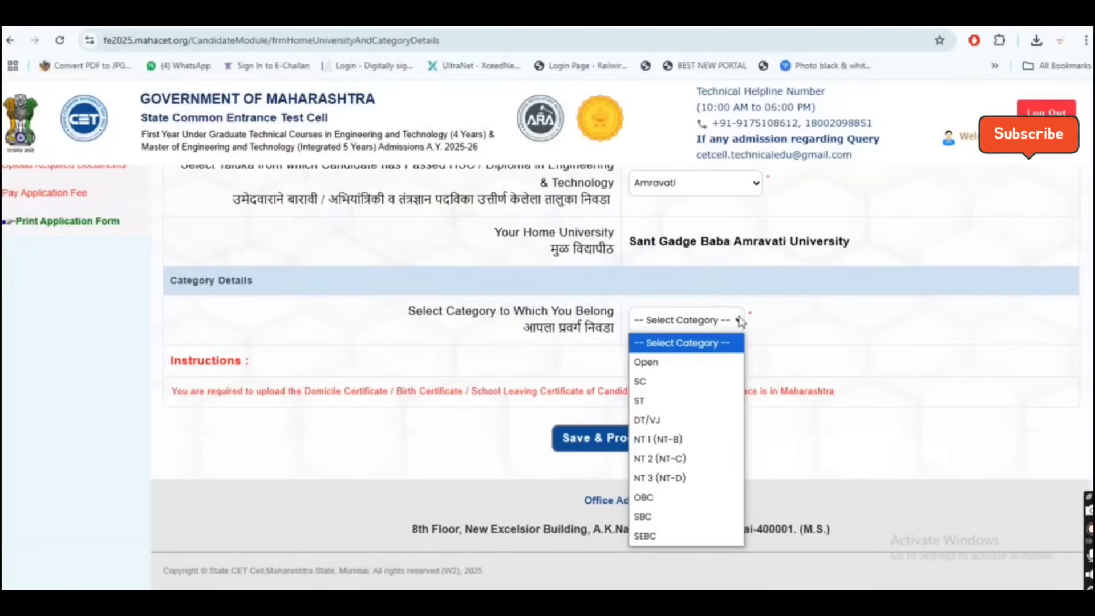
{"action": "left_click", "coordinate": [679, 503]}
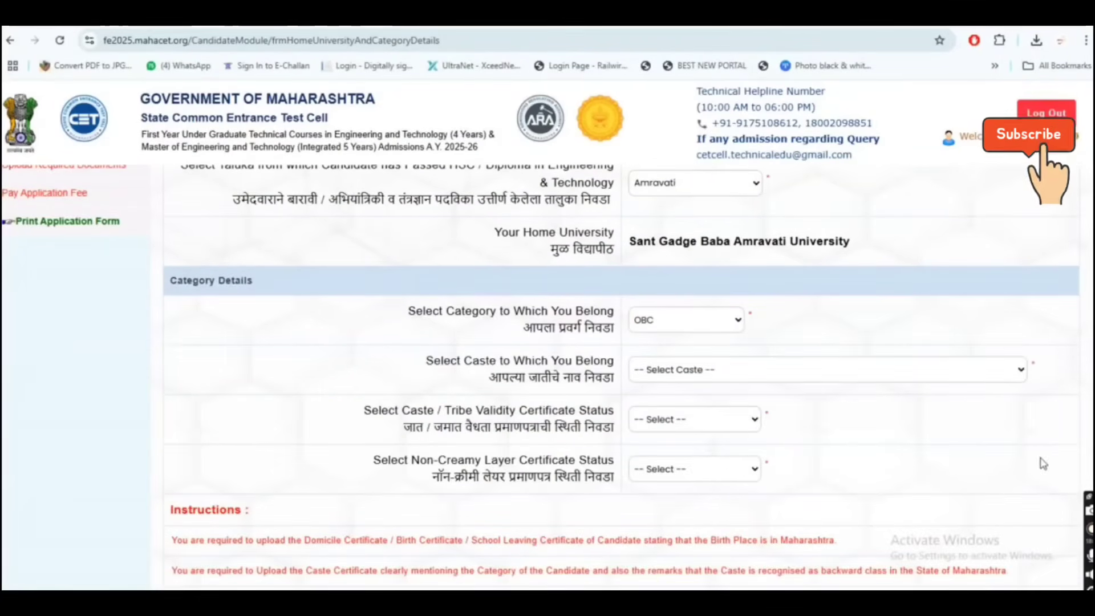
{"action": "scroll", "coordinate": [1038, 459], "scroll_direction": "down", "scroll_amount": 1}
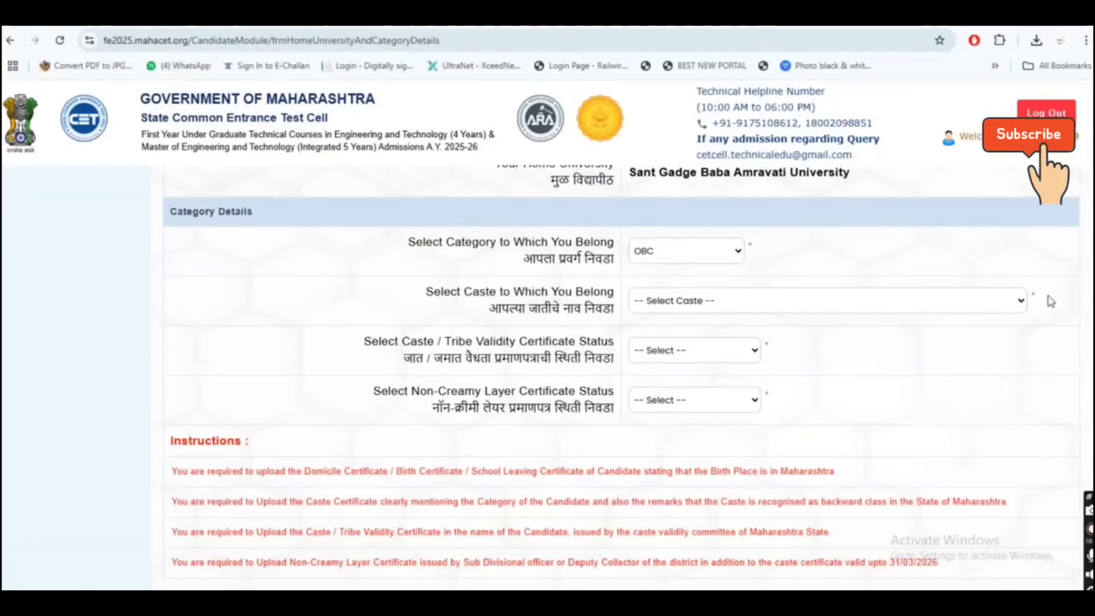
{"action": "left_click", "coordinate": [789, 367]}
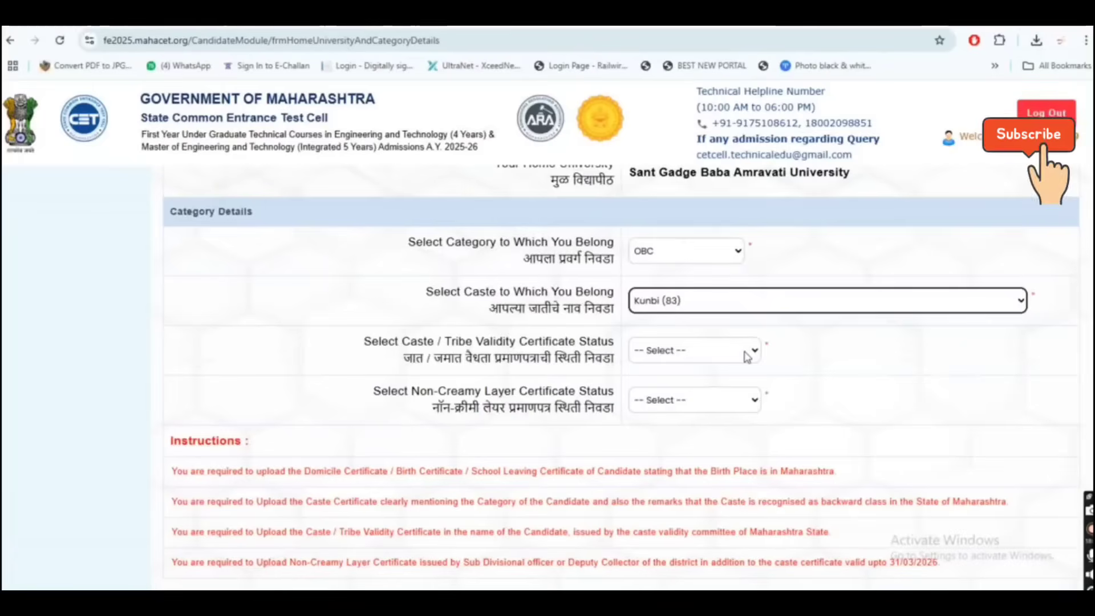
Step: Set the Caste / Tribe Validity Certificate status to Available and the Non-Creamy Layer Certificate status to Applied but Not Received
{"action": "left_click", "coordinate": [716, 350]}
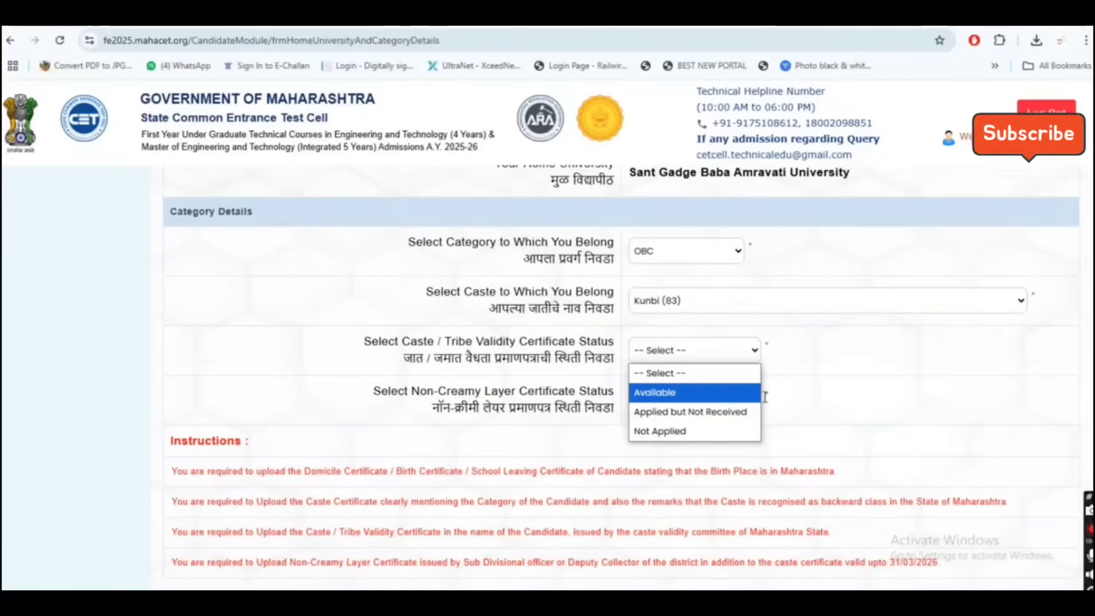
{"action": "left_click", "coordinate": [748, 393]}
{"action": "left_click", "coordinate": [729, 399]}
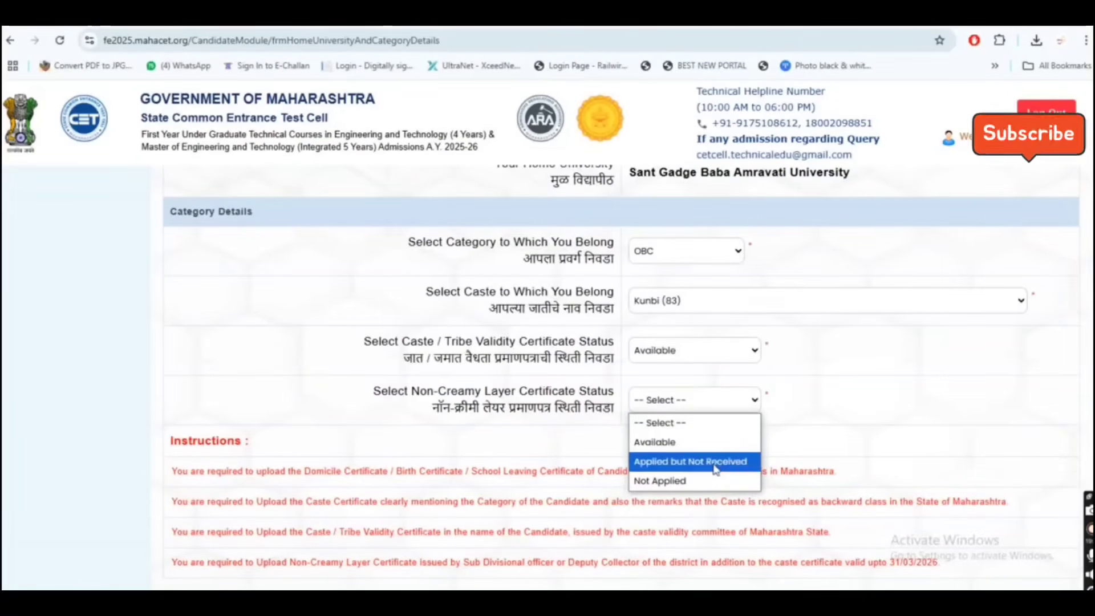
{"action": "left_click", "coordinate": [710, 461]}
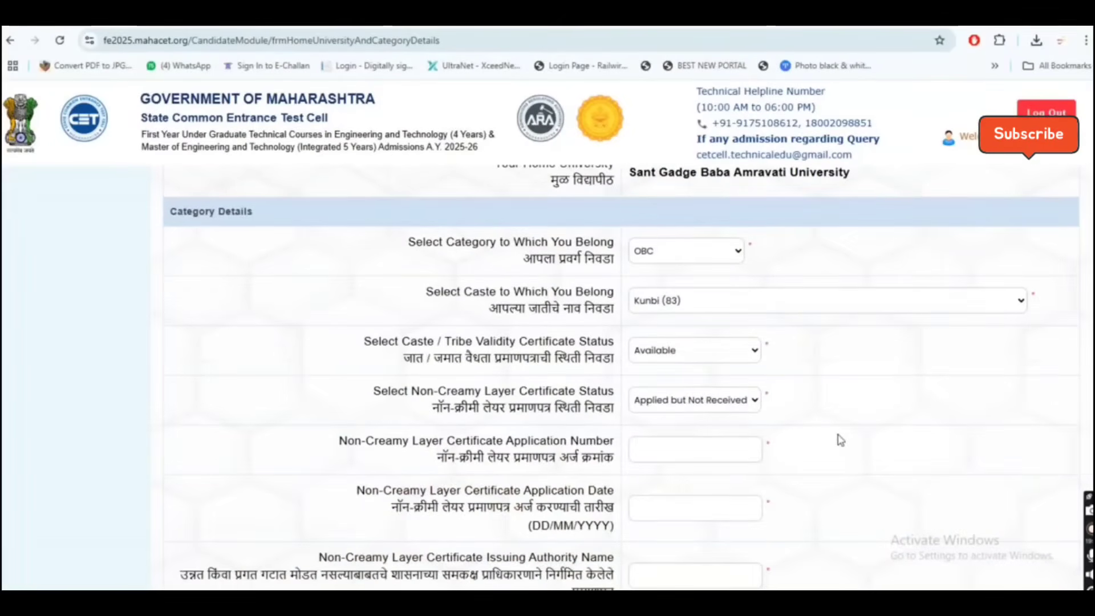
{"action": "scroll", "coordinate": [837, 440], "scroll_direction": "down", "scroll_amount": 1}
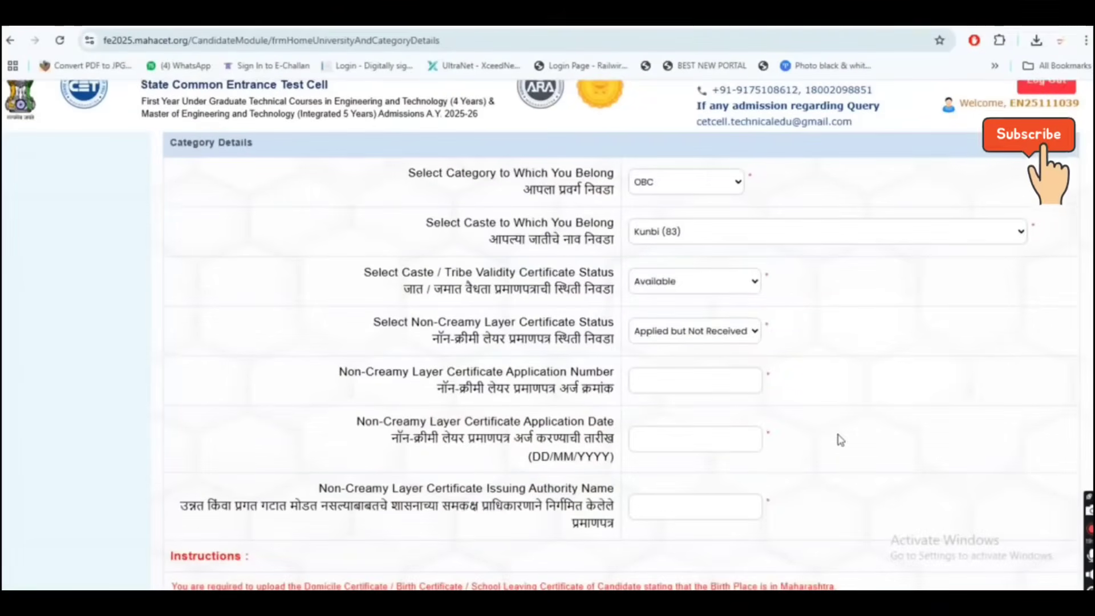
Step: Change the Non-Creamy Layer Certificate status to Available and the Caste / Tribe Validity Certificate status to Applied but Not Received
{"action": "left_click", "coordinate": [752, 332]}
{"action": "left_click", "coordinate": [710, 365]}
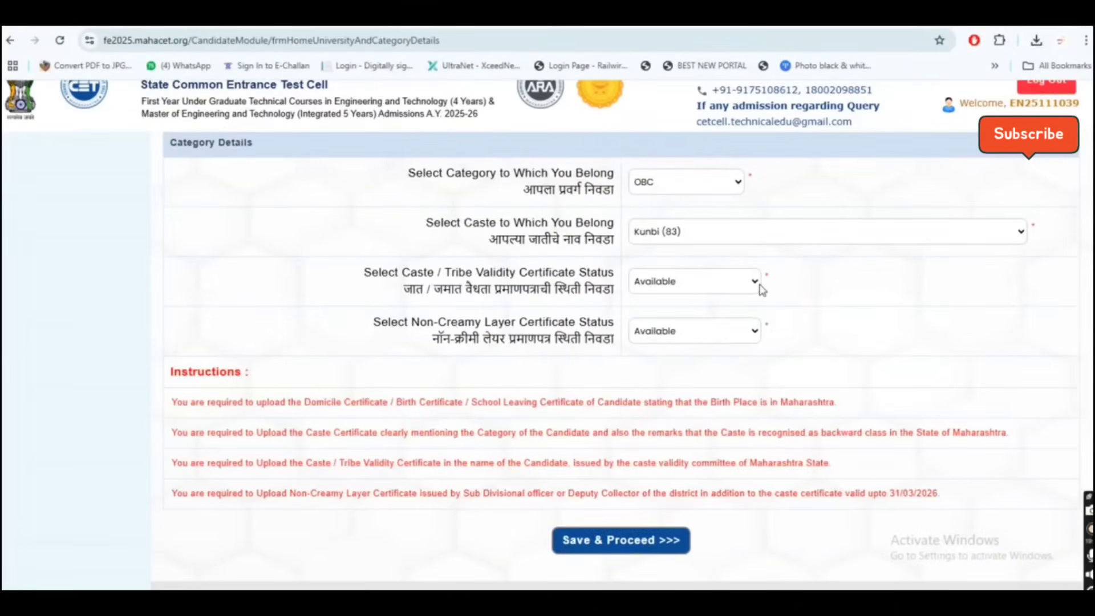
{"action": "left_click", "coordinate": [756, 283]}
{"action": "left_click", "coordinate": [735, 347]}
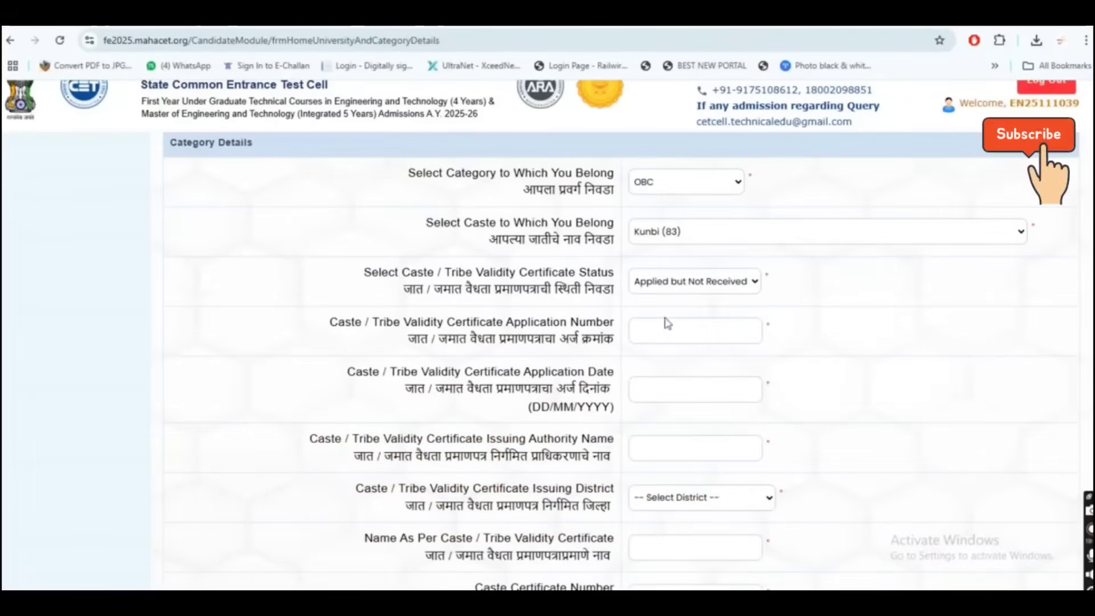
Step: Set the Caste / Tribe Validity Certificate status back to Available, then save and proceed to Special Reservation Details
{"action": "left_click", "coordinate": [739, 283]}
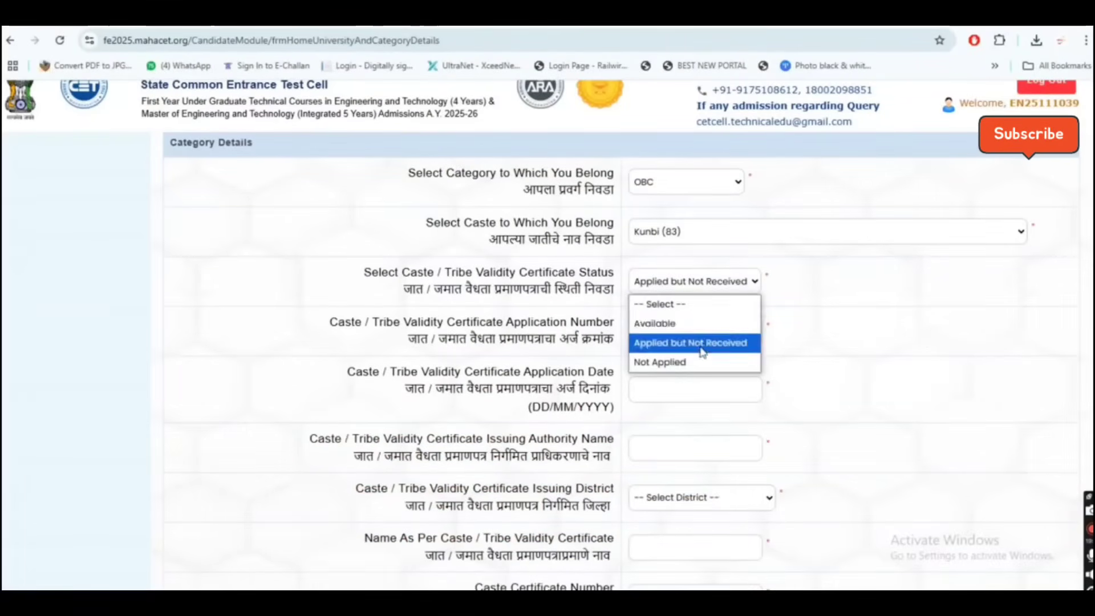
{"action": "left_click", "coordinate": [701, 323]}
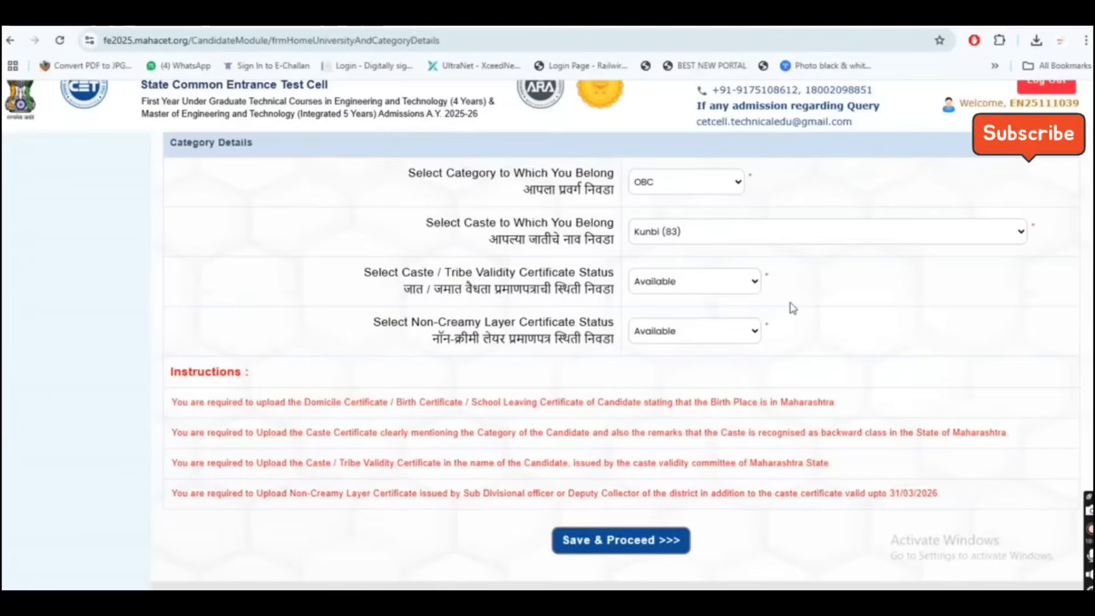
{"action": "left_click", "coordinate": [605, 542]}
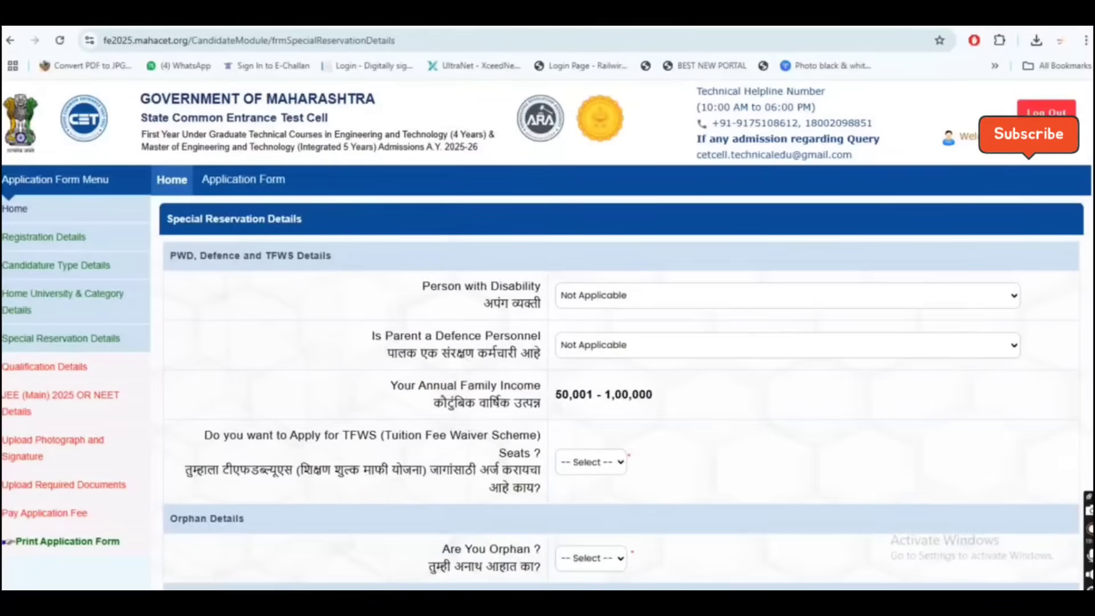
Step: Keep Person with Disability as Not Applicable and choose Yes for applying for TFWS (Tuition Fee Waiver Scheme) seats
{"action": "scroll", "coordinate": [548, 342], "scroll_direction": "down", "scroll_amount": 1}
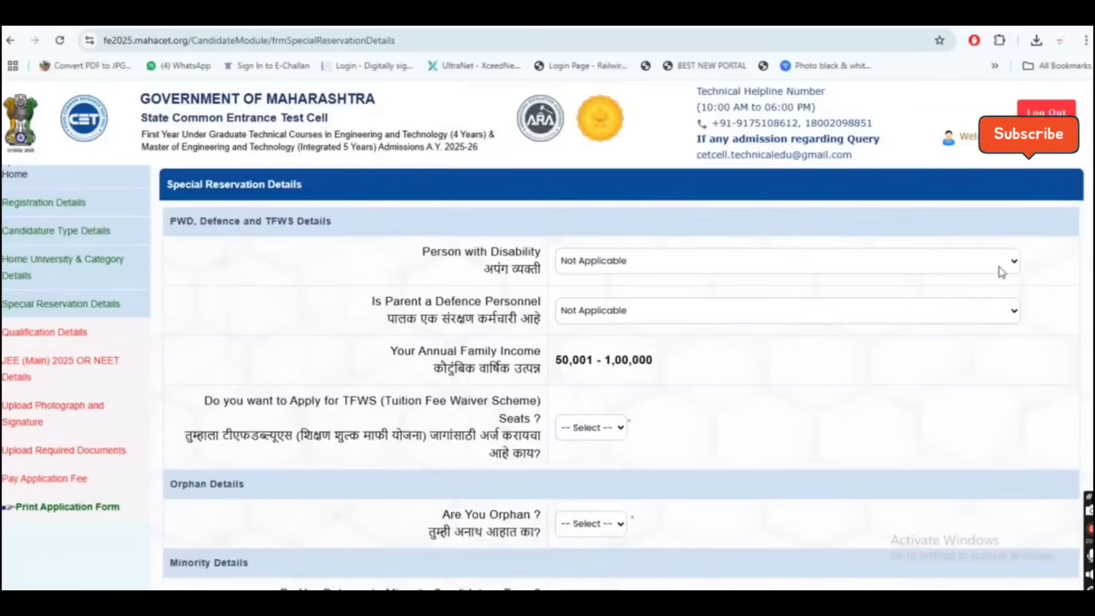
{"action": "left_click", "coordinate": [756, 265]}
{"action": "left_click", "coordinate": [757, 265]}
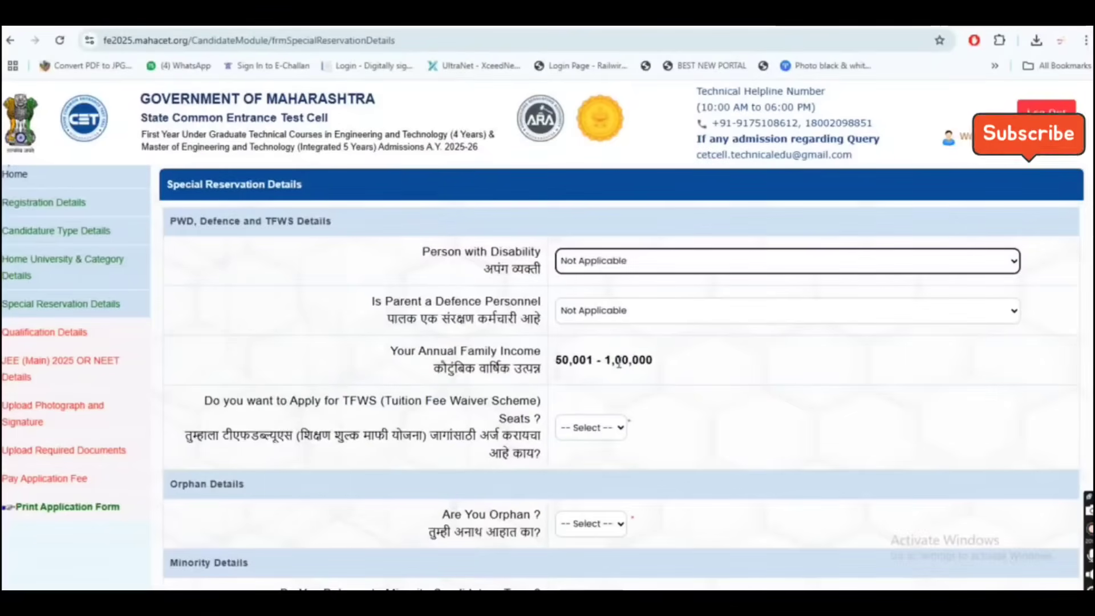
{"action": "left_click", "coordinate": [591, 427]}
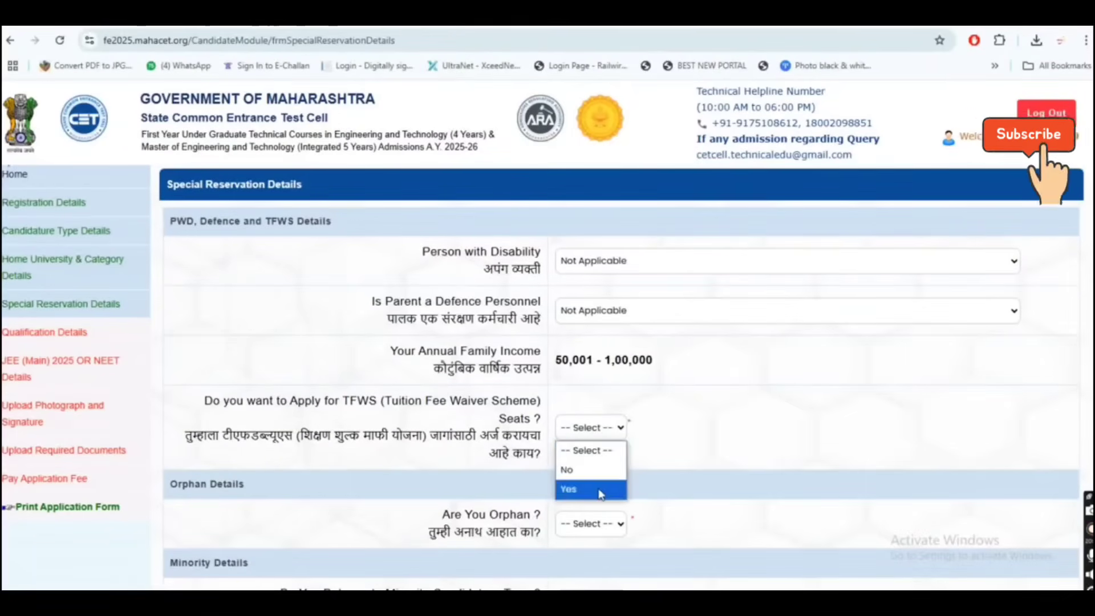
{"action": "left_click", "coordinate": [588, 489]}
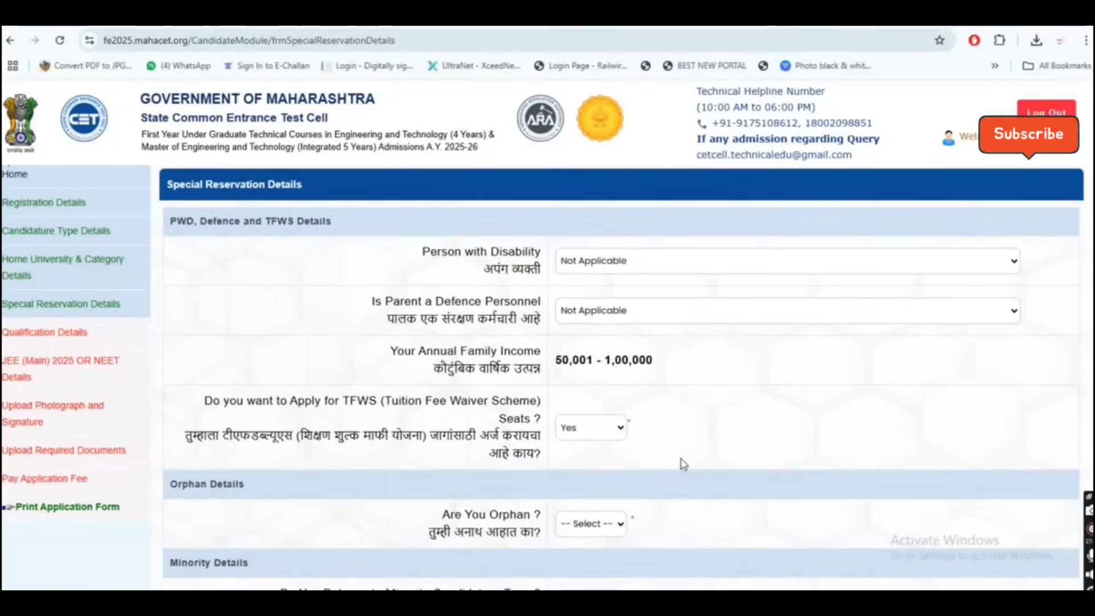
Step: Answer No to both the orphan and minority candidature questions, and save to proceed to Qualification Details
{"action": "scroll", "coordinate": [588, 368], "scroll_direction": "down", "scroll_amount": 2}
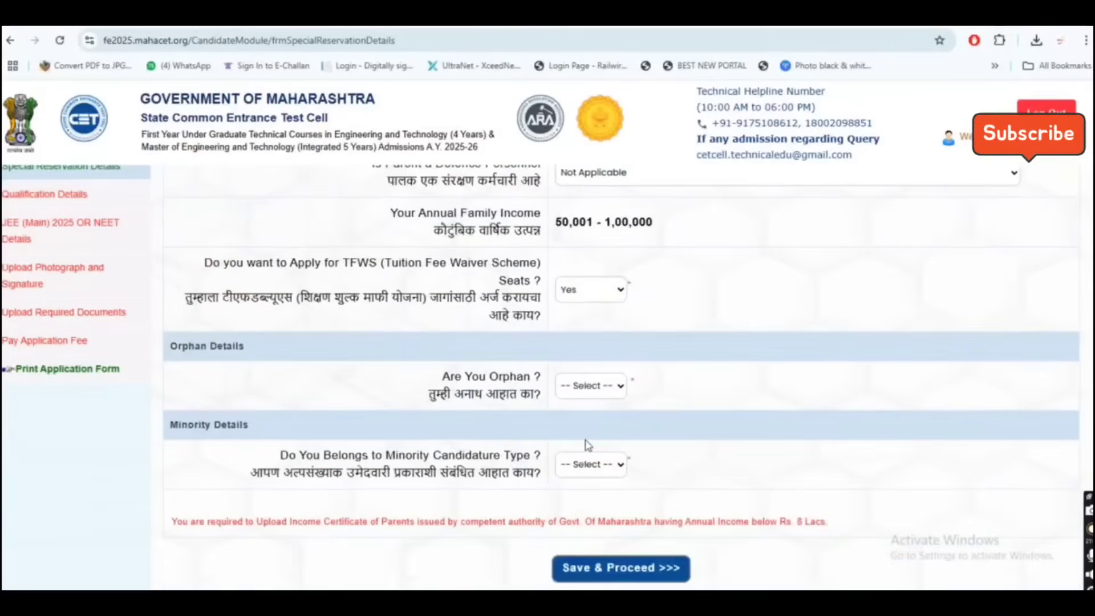
{"action": "left_click", "coordinate": [591, 386]}
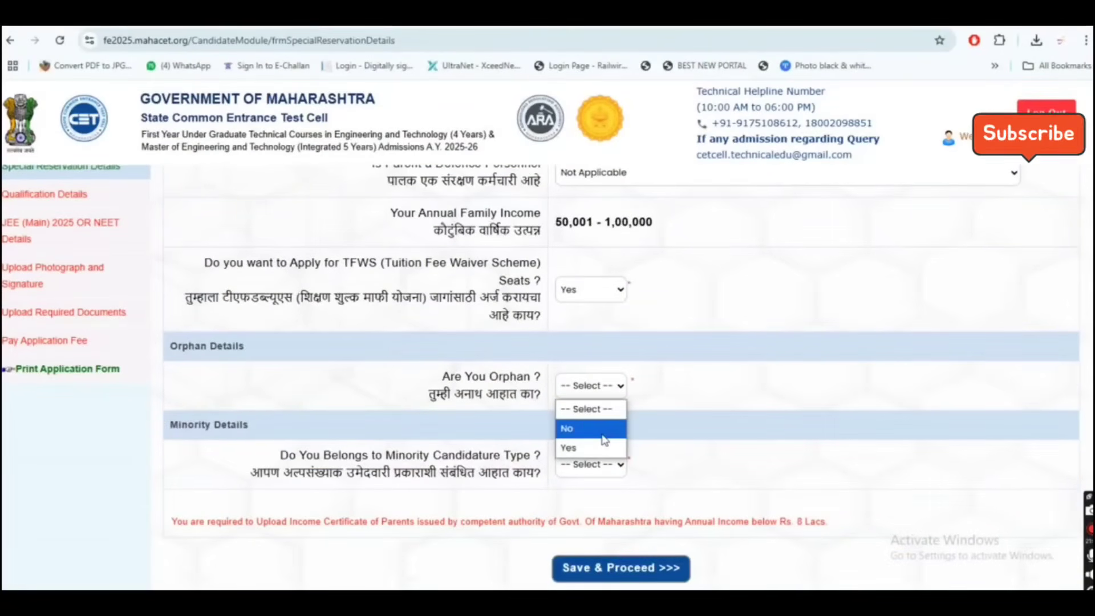
{"action": "left_click", "coordinate": [604, 439]}
{"action": "scroll", "coordinate": [678, 422], "scroll_direction": "down", "scroll_amount": 1}
{"action": "left_click", "coordinate": [624, 403]}
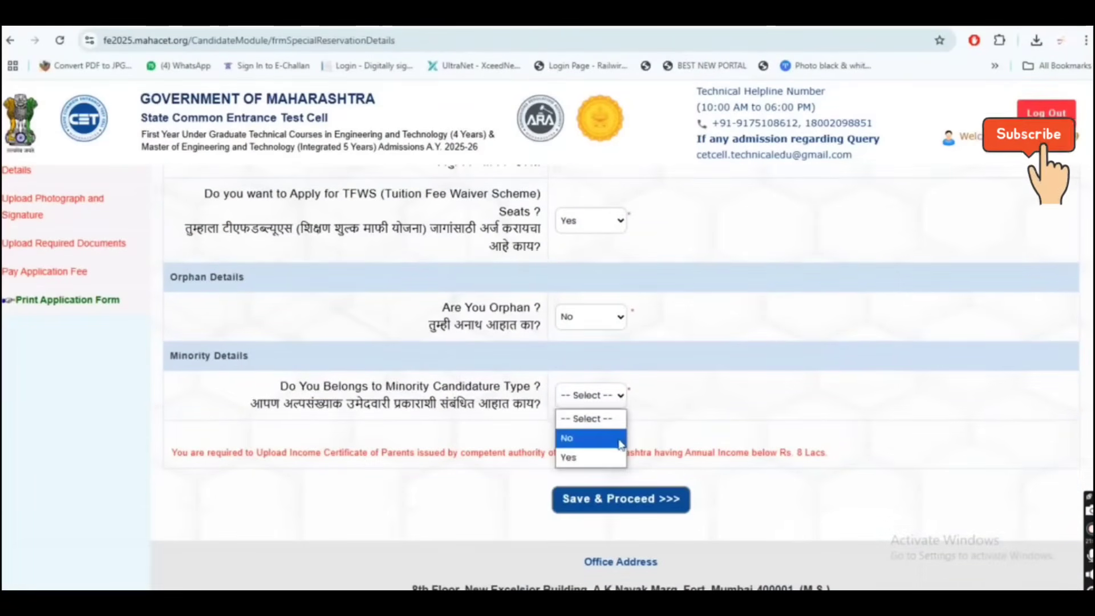
{"action": "left_click", "coordinate": [594, 435]}
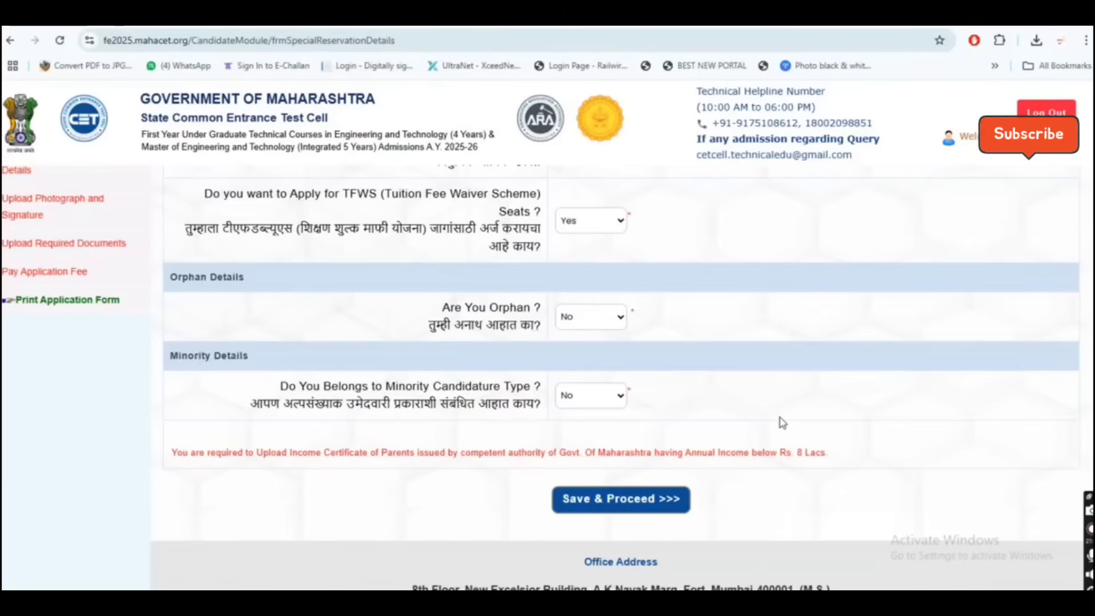
{"action": "left_click", "coordinate": [613, 505]}
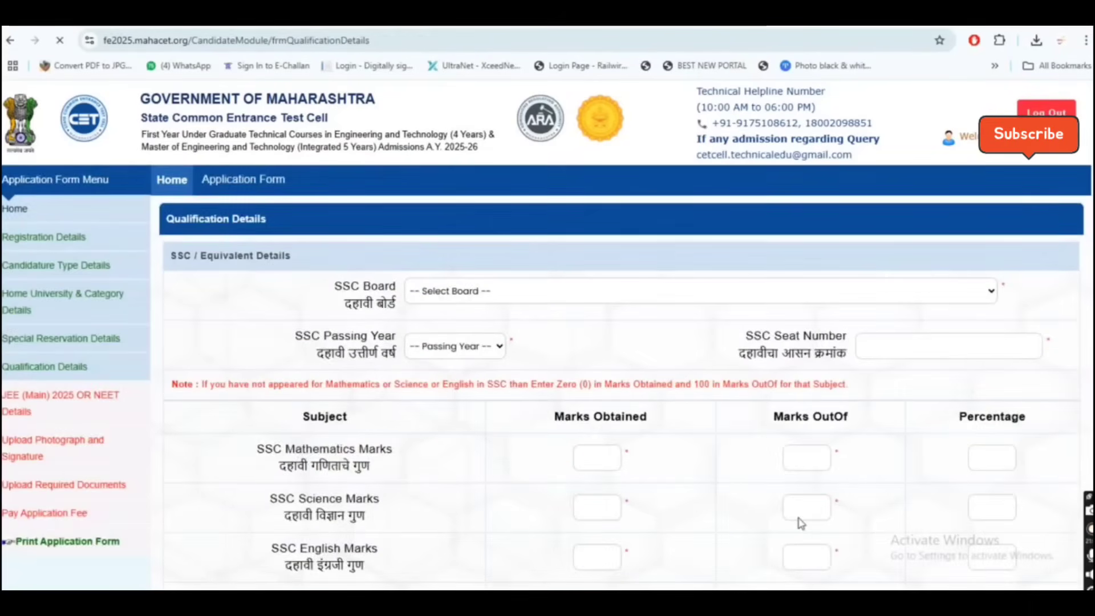
Step: Set the SSC board to Maharashtra State Board of Secondary and Higher Secondary Education, Pune, and the SSC passing year to 2023
{"action": "scroll", "coordinate": [776, 407], "scroll_direction": "down", "scroll_amount": 1}
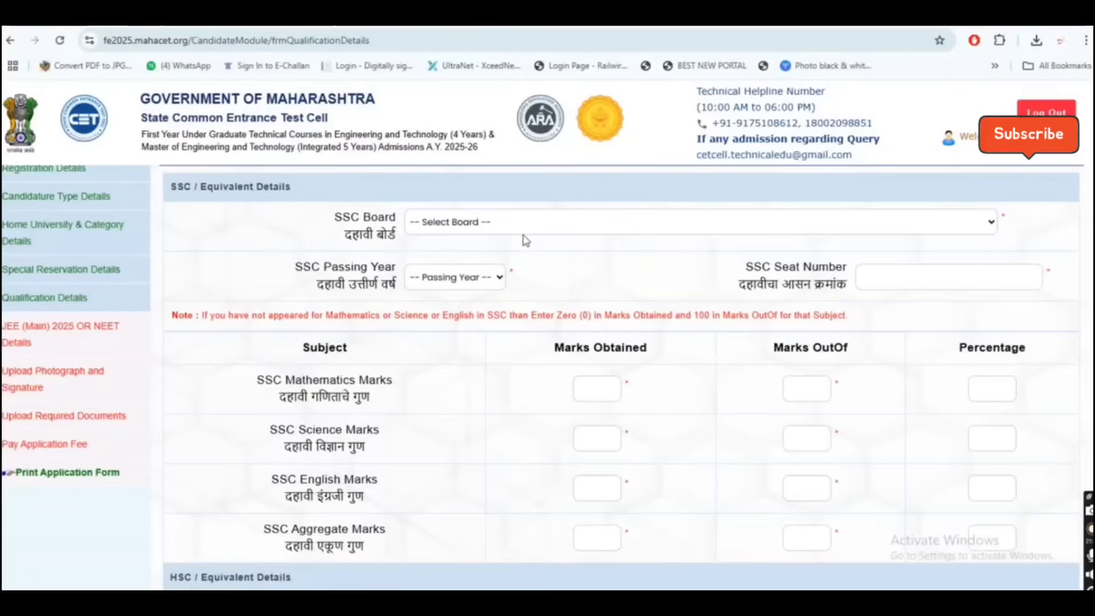
{"action": "left_click", "coordinate": [598, 227]}
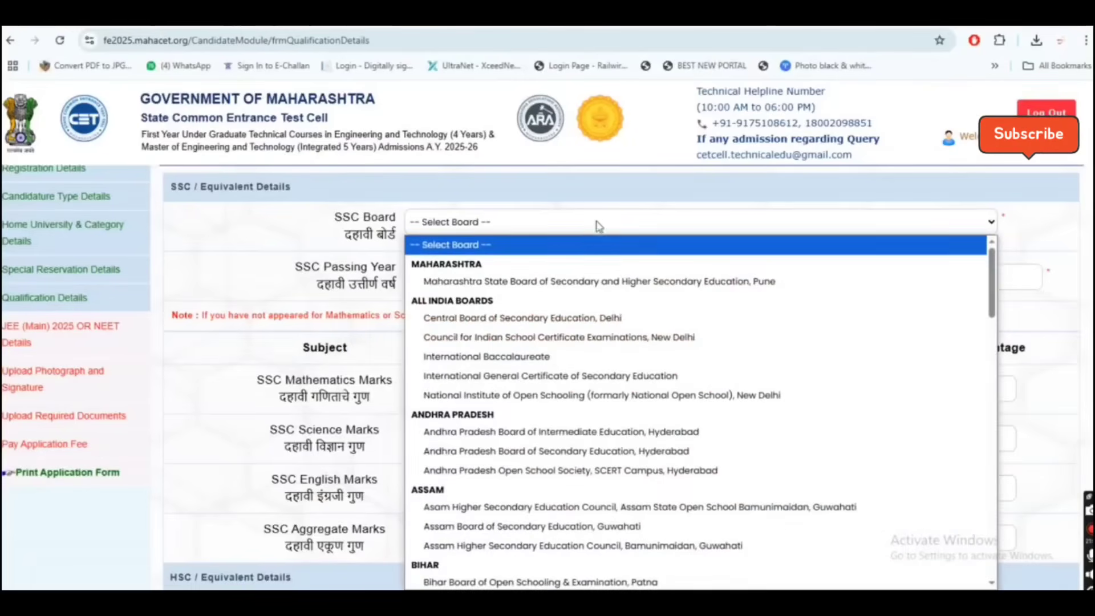
{"action": "left_click", "coordinate": [654, 282]}
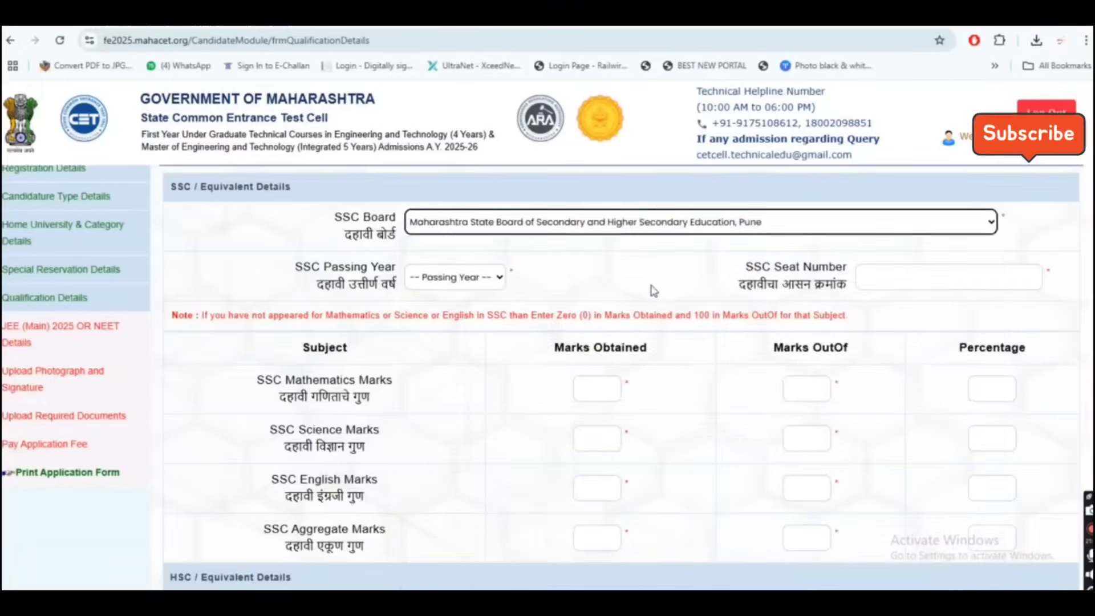
{"action": "left_click", "coordinate": [615, 290]}
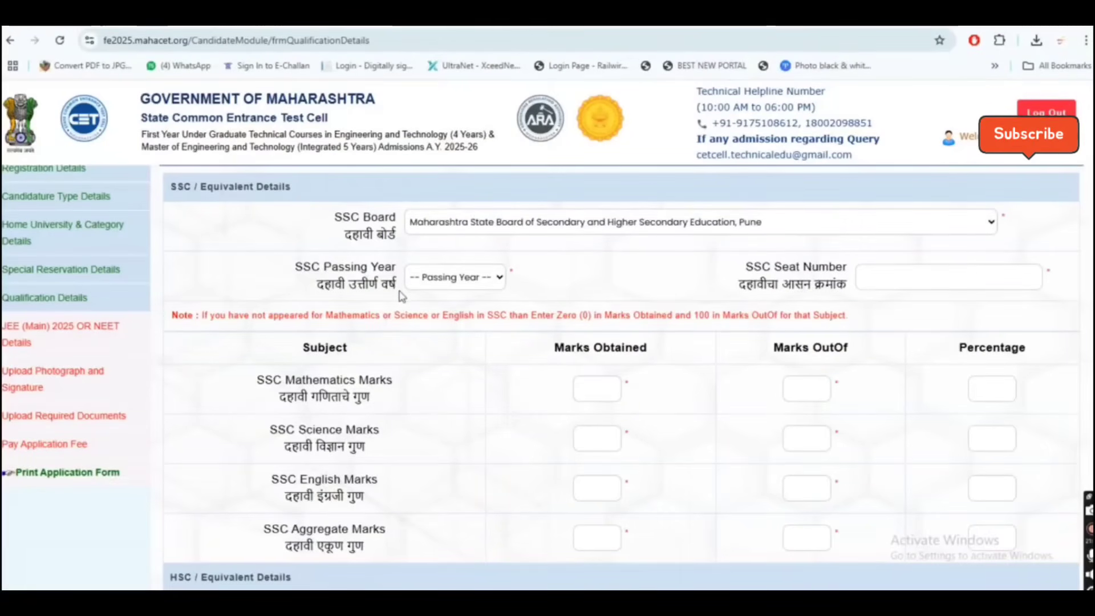
{"action": "left_click", "coordinate": [425, 279]}
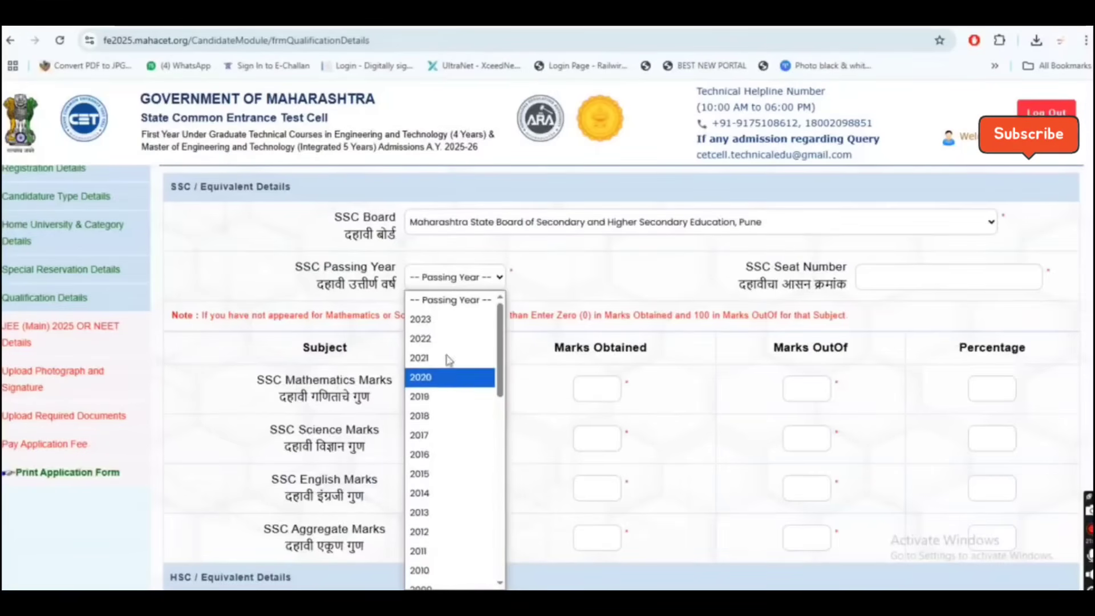
{"action": "left_click", "coordinate": [450, 323]}
{"action": "left_click", "coordinate": [909, 279]}
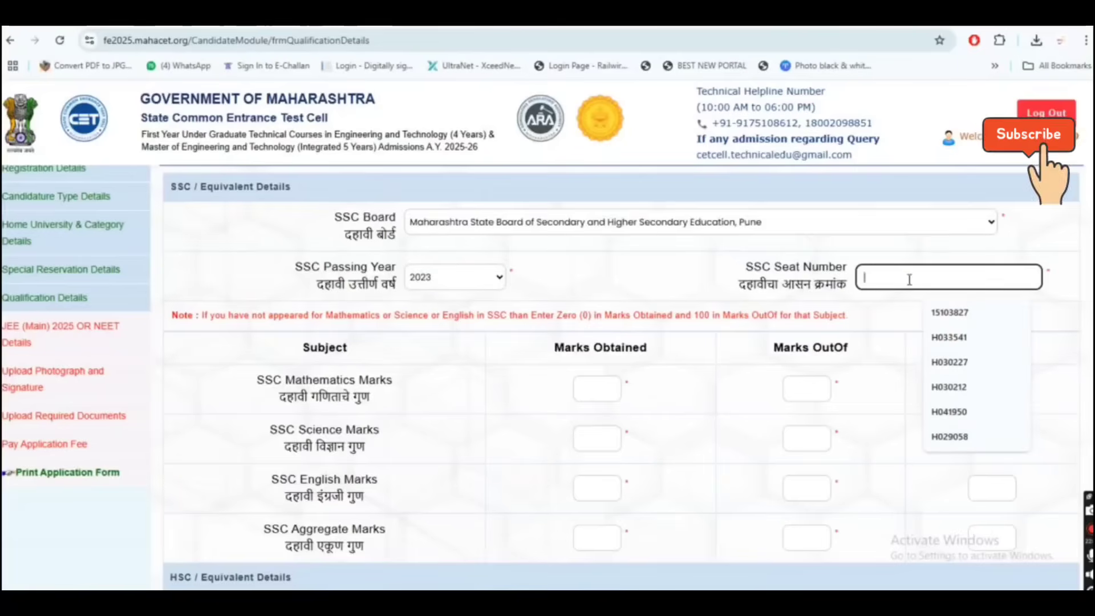
{"action": "left_click", "coordinate": [899, 313]}
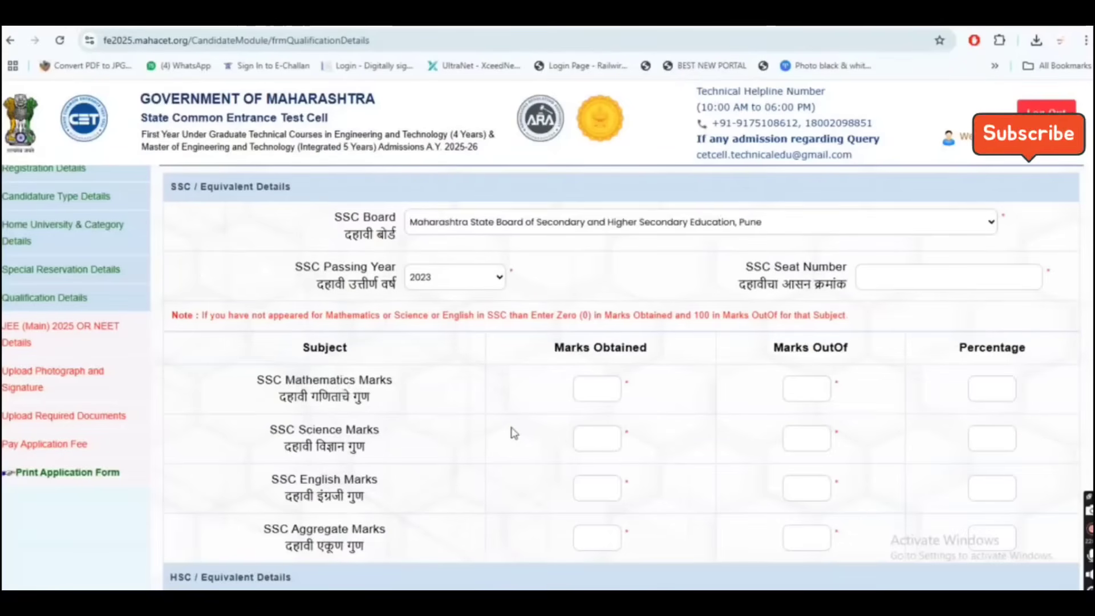
Step: Set the place of HSC board to India, the HSC board to Maharashtra State Board, Pune, and the HSC passing year to 2025
{"action": "scroll", "coordinate": [706, 429], "scroll_direction": "down", "scroll_amount": 1}
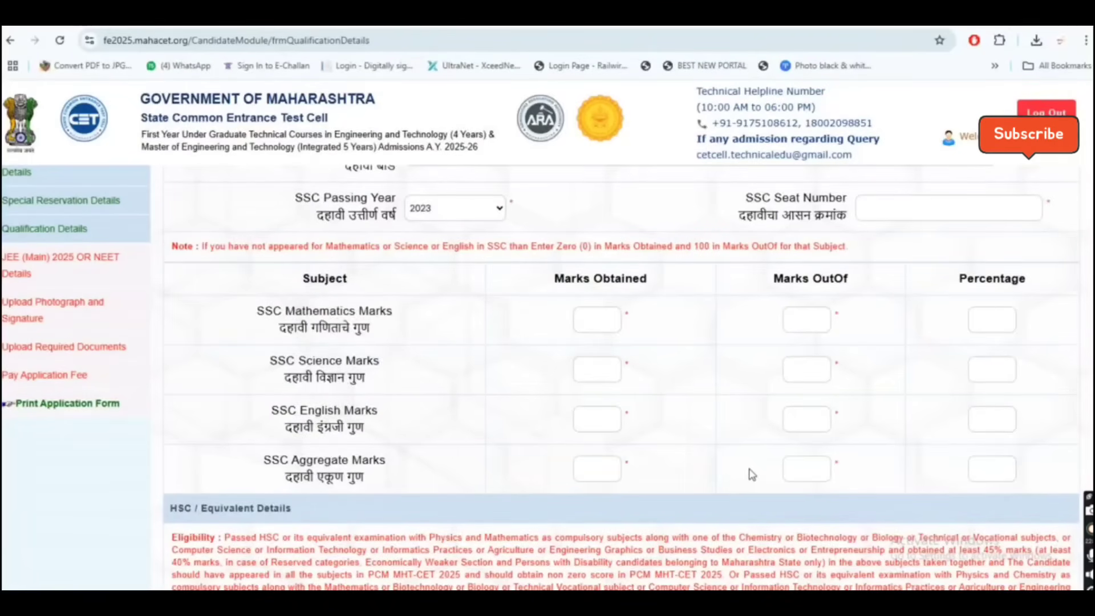
{"action": "scroll", "coordinate": [752, 474], "scroll_direction": "down", "scroll_amount": 6}
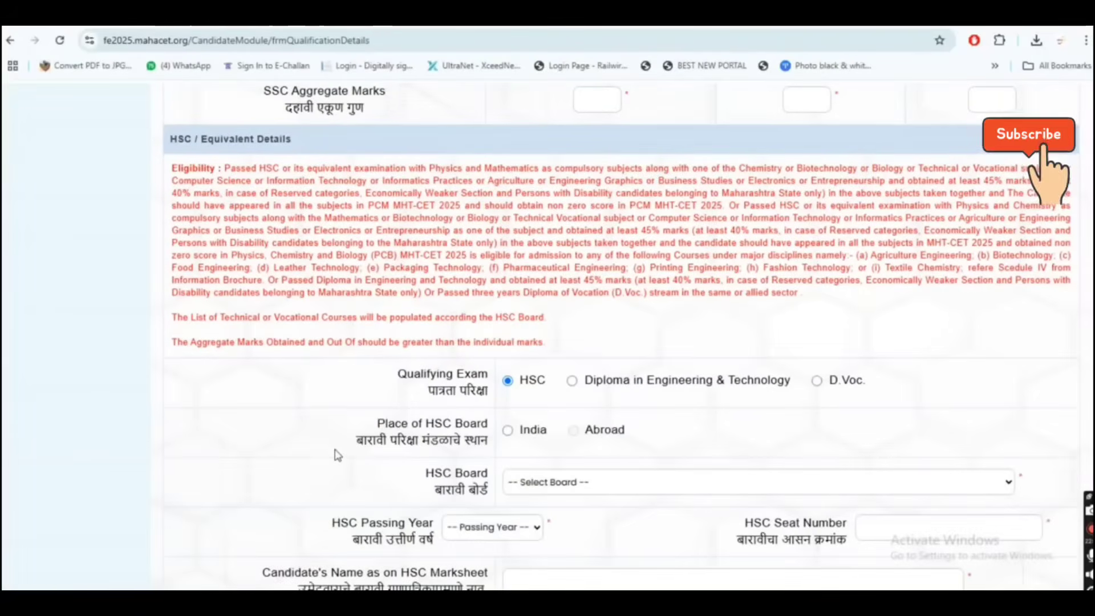
{"action": "scroll", "coordinate": [596, 451], "scroll_direction": "down", "scroll_amount": 2}
{"action": "scroll", "coordinate": [596, 451], "scroll_direction": "down", "scroll_amount": 4}
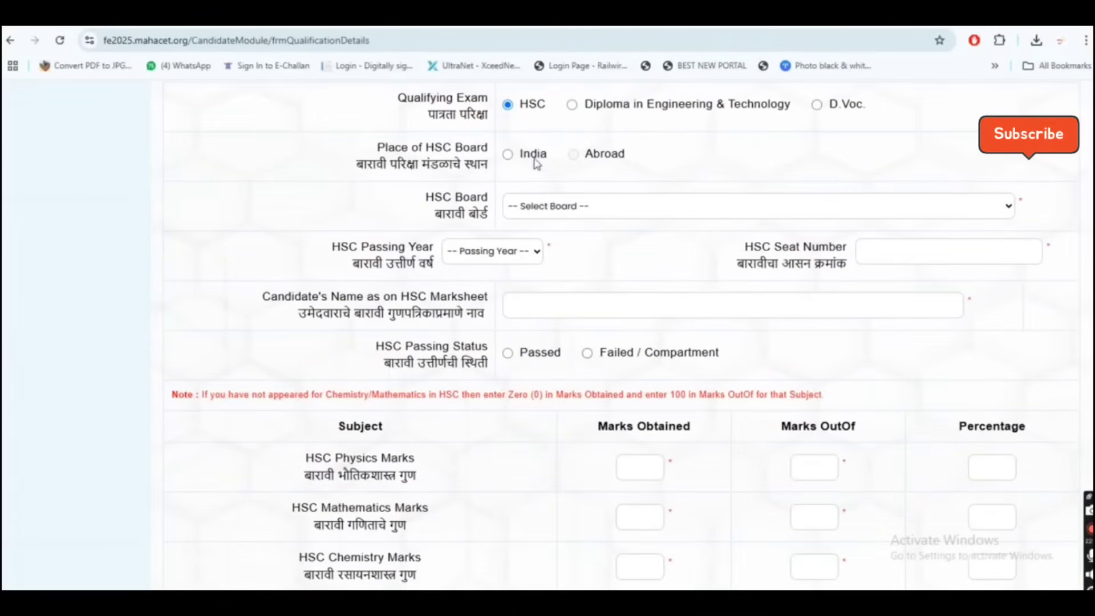
{"action": "left_click", "coordinate": [508, 155]}
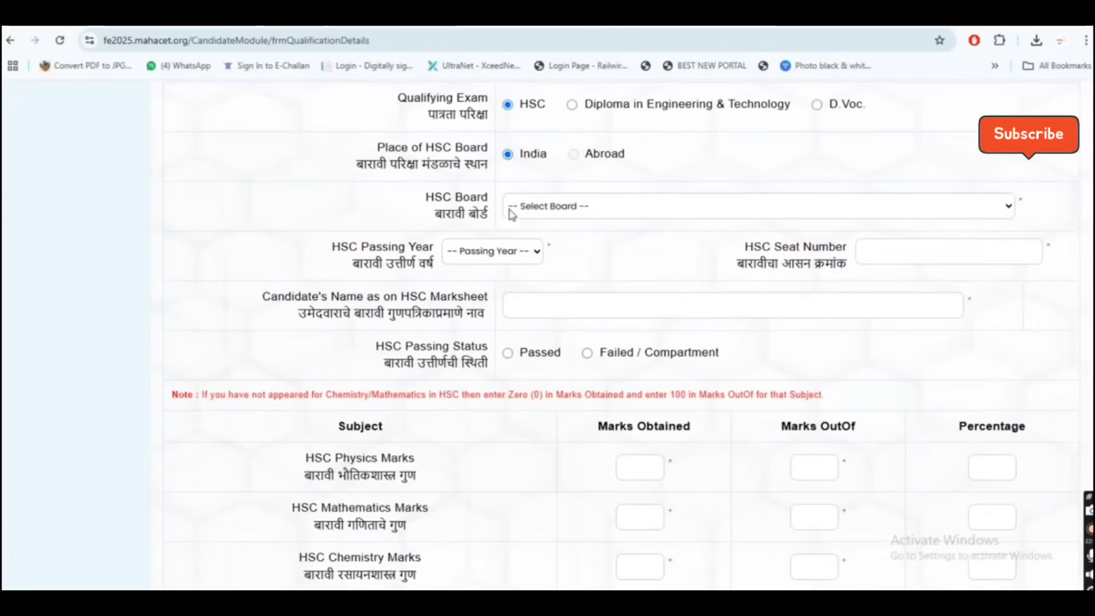
{"action": "left_click", "coordinate": [1008, 207]}
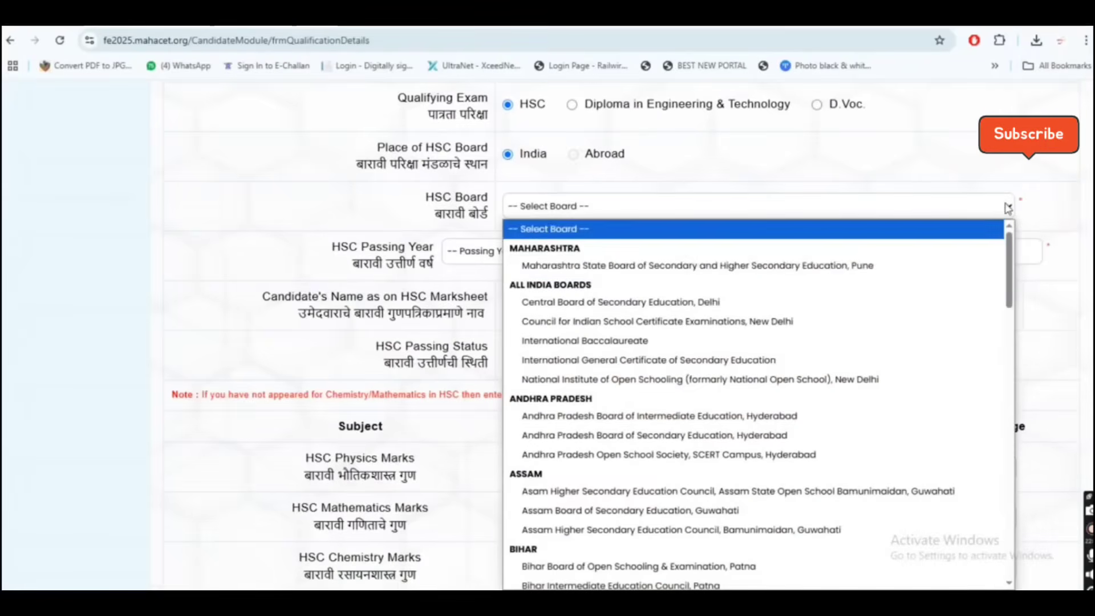
{"action": "left_click", "coordinate": [890, 268]}
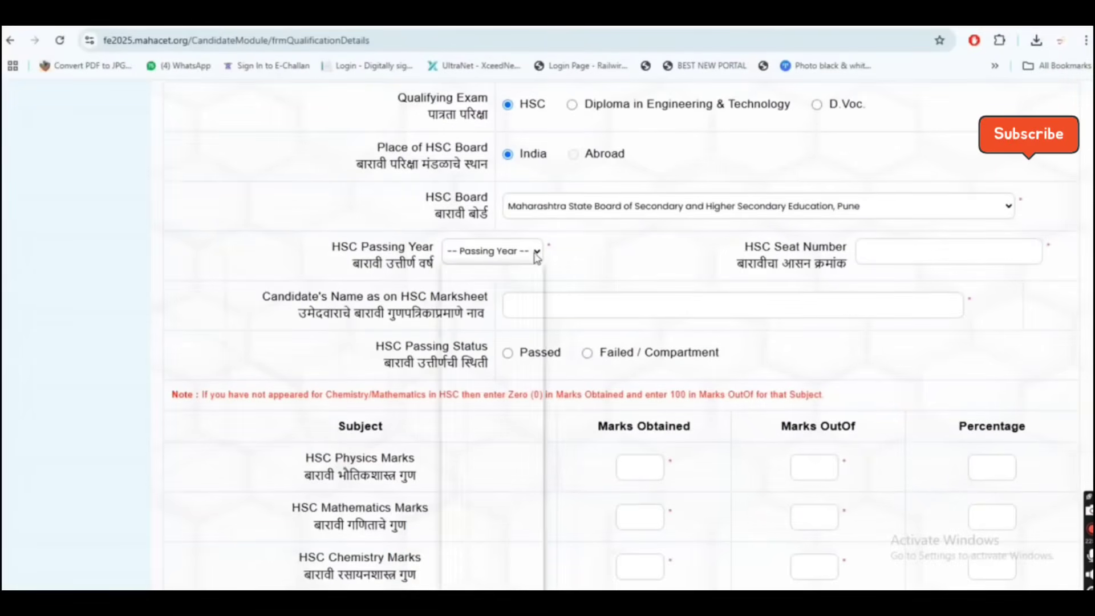
{"action": "left_click", "coordinate": [536, 252]}
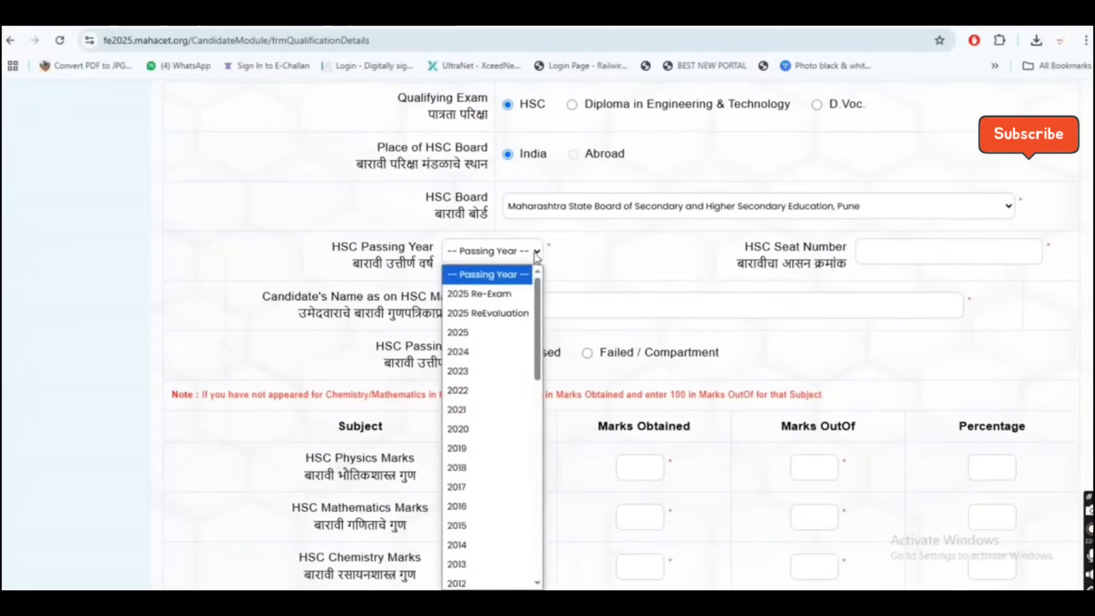
{"action": "left_click", "coordinate": [505, 328]}
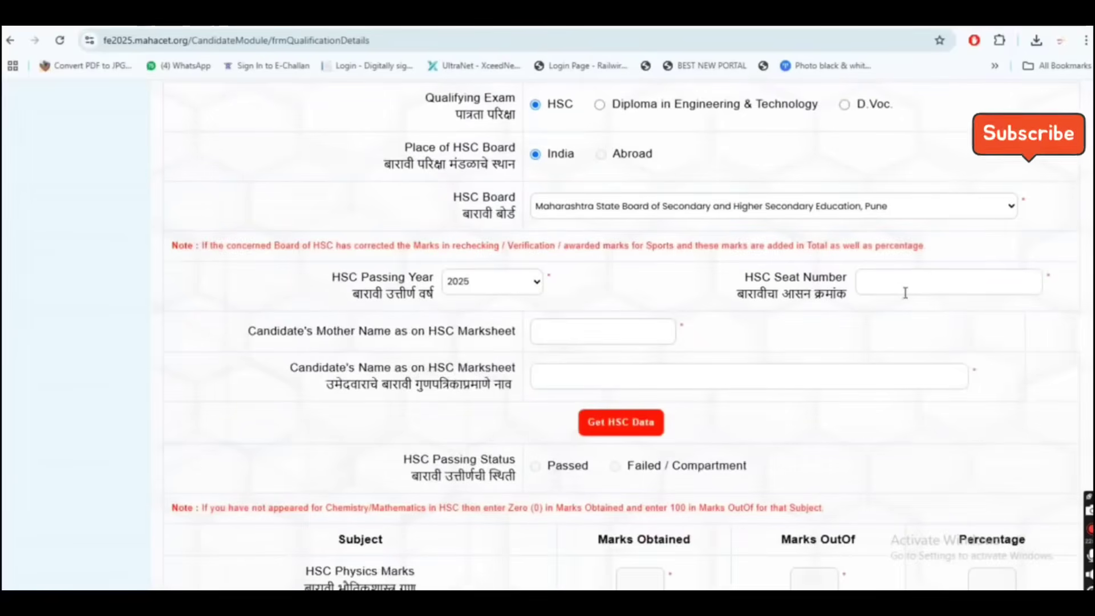
{"action": "scroll", "coordinate": [854, 308], "scroll_direction": "down", "scroll_amount": 1}
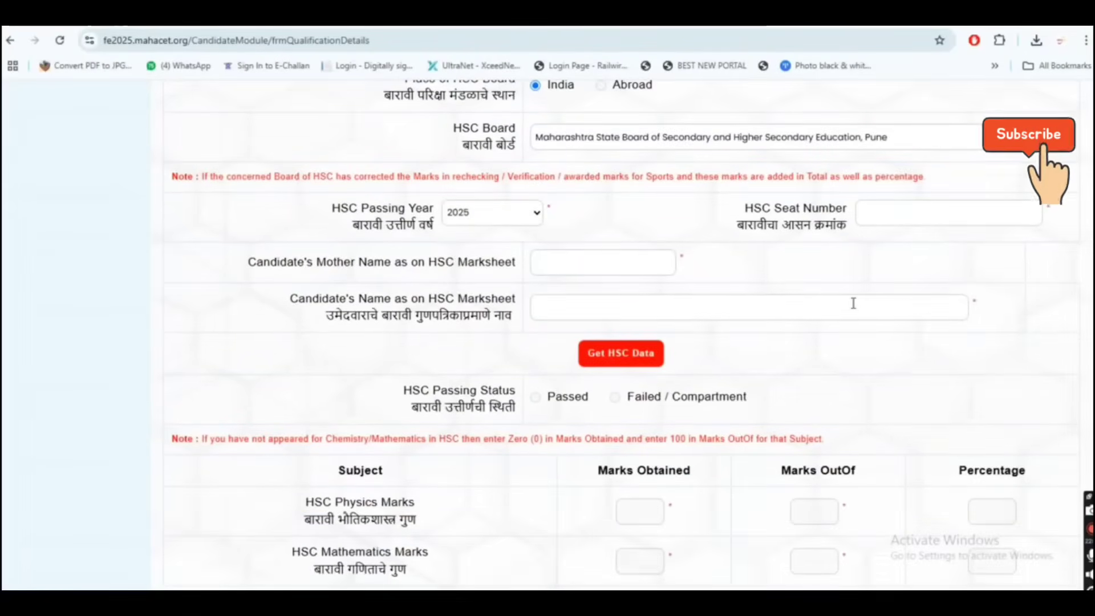
{"action": "scroll", "coordinate": [854, 305], "scroll_direction": "down", "scroll_amount": 1}
{"action": "scroll", "coordinate": [854, 303], "scroll_direction": "down", "scroll_amount": 1}
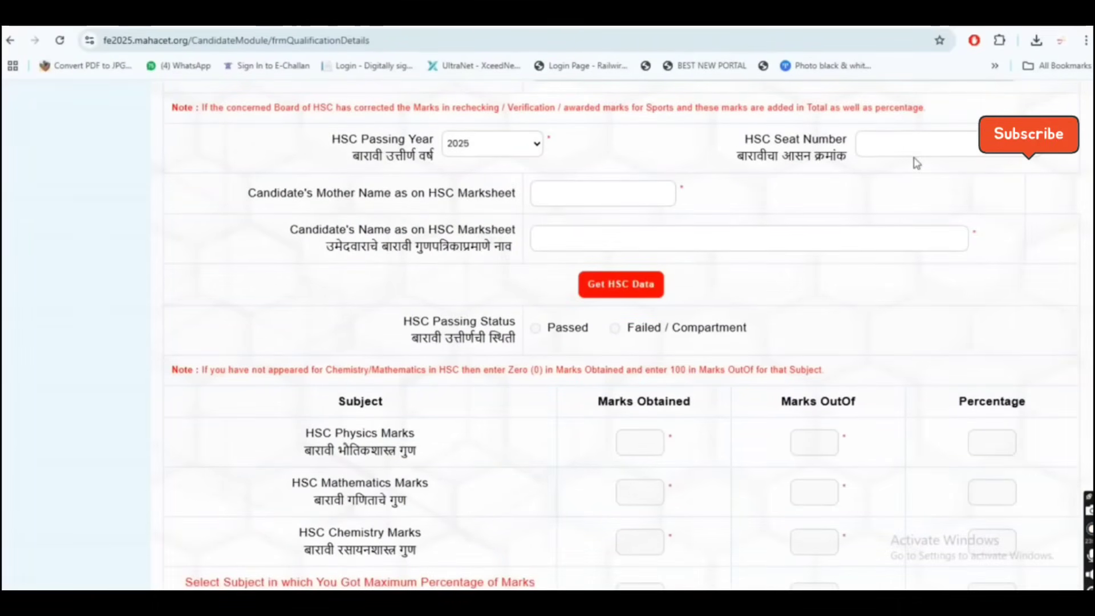
Step: Examine the HSC mother's name and candidate's name fields and the option for fetching the HSC data
{"action": "left_click", "coordinate": [1060, 482]}
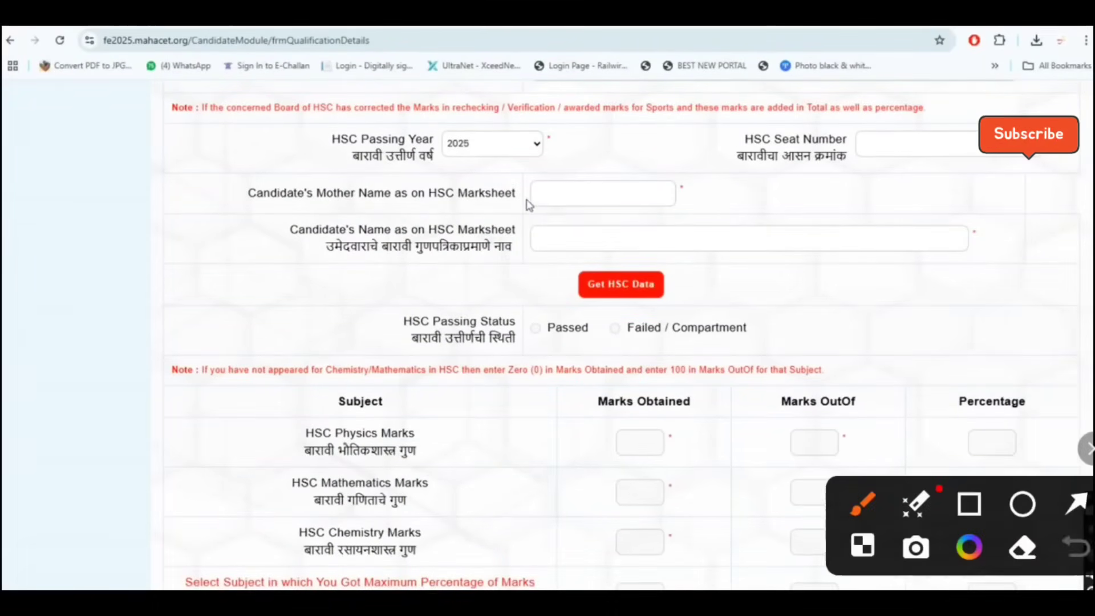
{"action": "left_click_drag", "start_coordinate": [591, 155], "coordinate": [773, 112]}
{"action": "scroll", "coordinate": [484, 273], "scroll_direction": "down", "scroll_amount": 2}
{"action": "left_click_drag", "start_coordinate": [247, 241], "coordinate": [264, 248]}
{"action": "left_click_drag", "start_coordinate": [776, 151], "coordinate": [931, 105]}
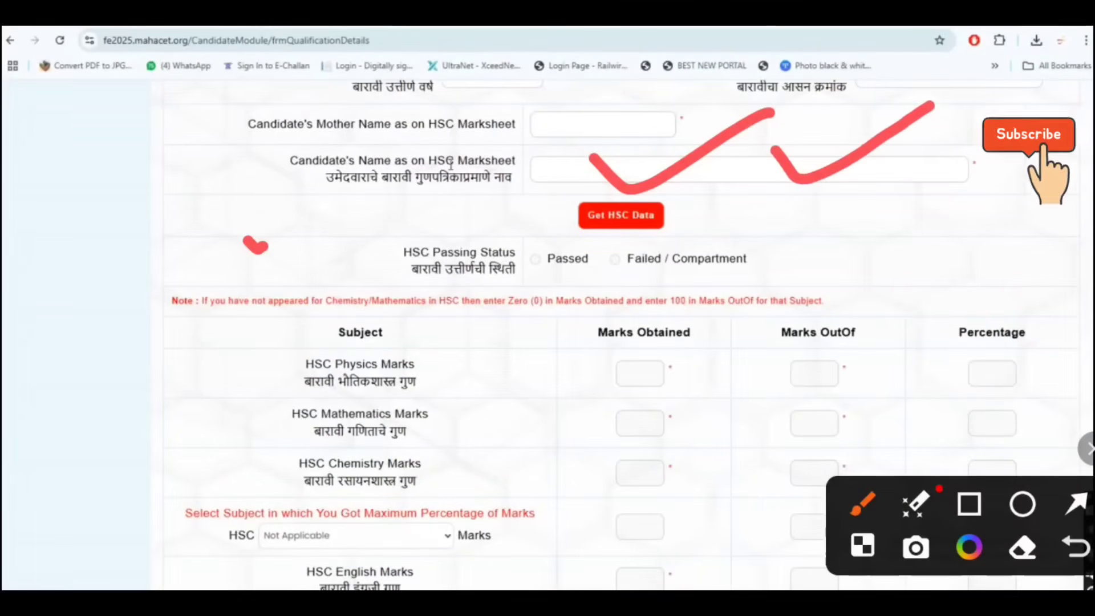
{"action": "mouse_move", "coordinate": [576, 140]}
{"action": "left_mouse_down"}
{"action": "mouse_move", "coordinate": [571, 302]}
{"action": "mouse_move", "coordinate": [476, 191]}
{"action": "left_mouse_up"}
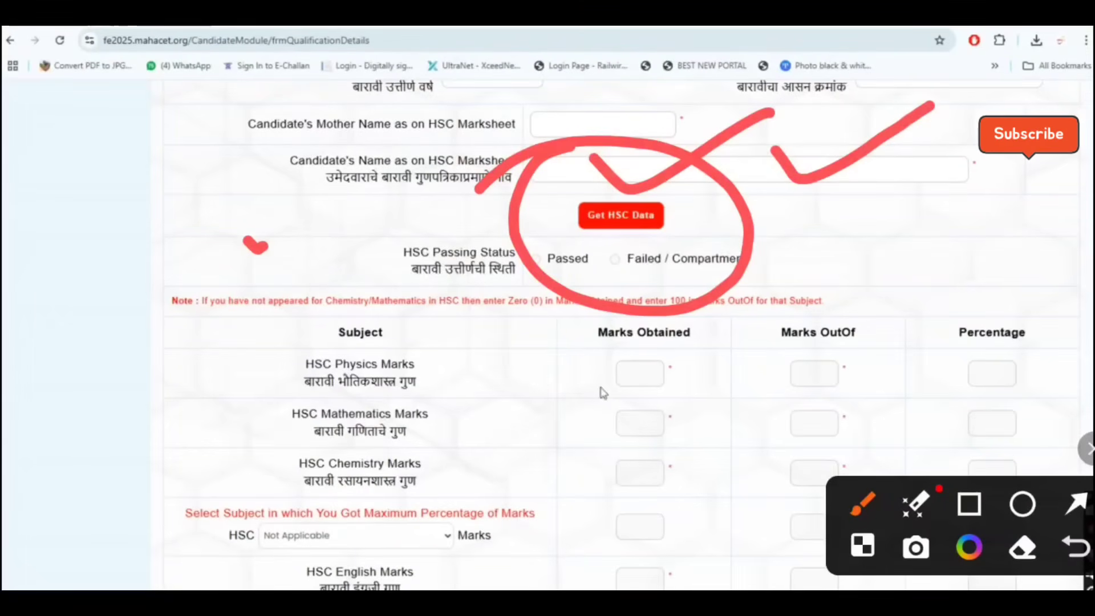
{"action": "key", "text": "Escape"}
Step: Review the HSC subject marks table, from Physics to Aggregate Marks, and the option to save and proceed
{"action": "scroll", "coordinate": [645, 496], "scroll_direction": "down", "scroll_amount": 4}
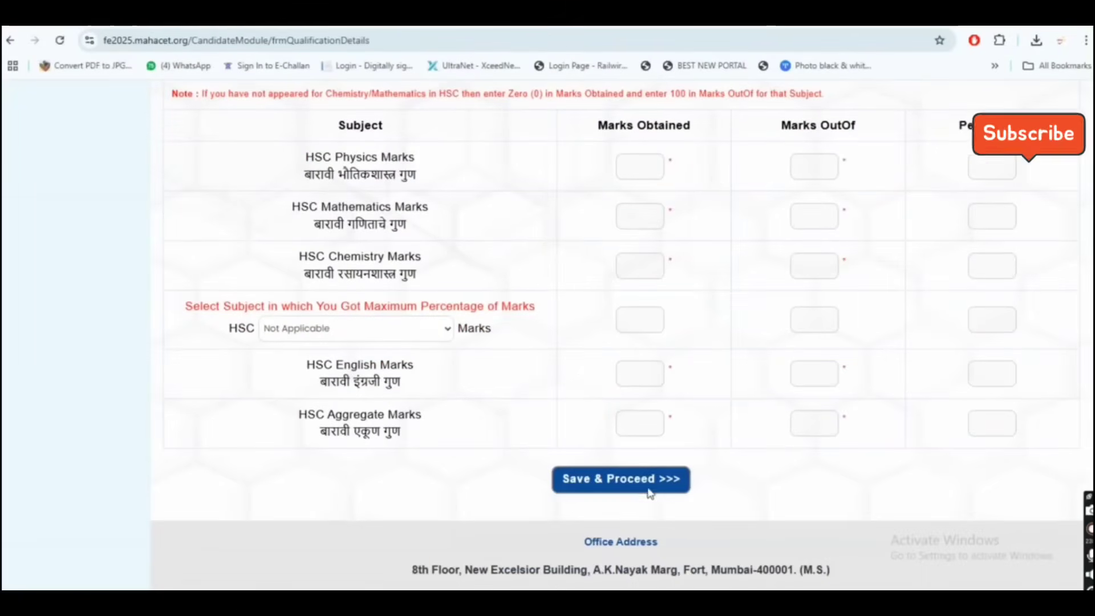
{"action": "scroll", "coordinate": [581, 381], "scroll_direction": "up", "scroll_amount": 2}
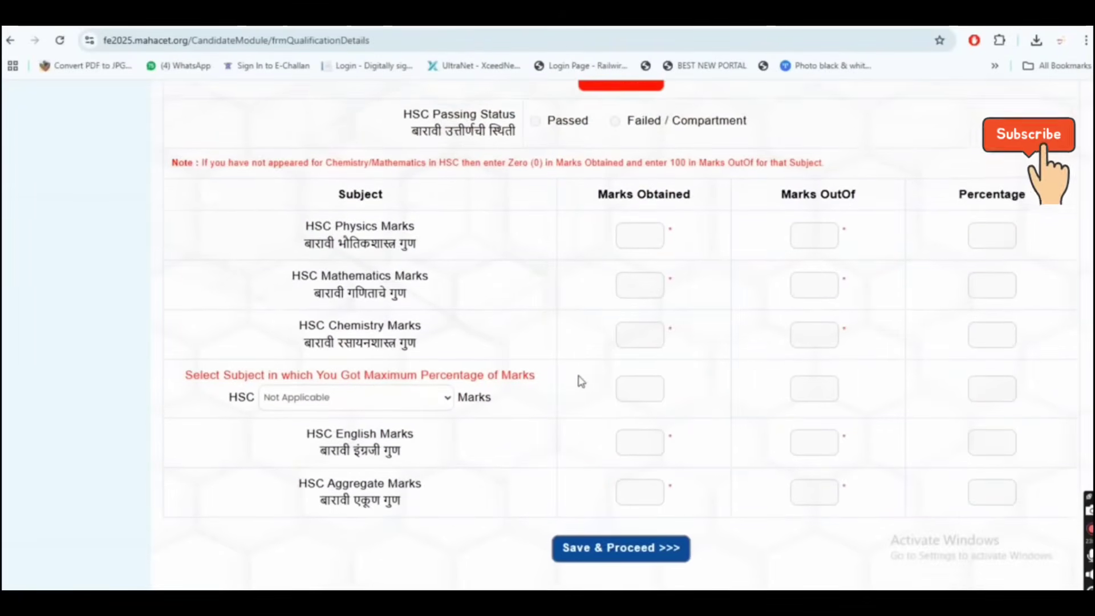
{"action": "scroll", "coordinate": [580, 381], "scroll_direction": "up", "scroll_amount": 1}
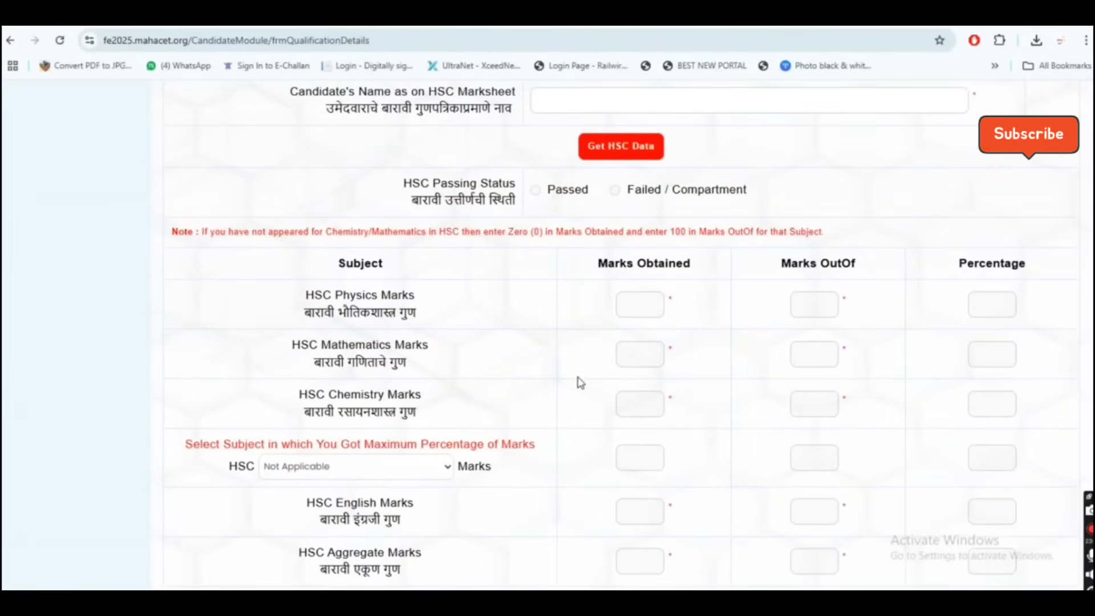
{"action": "scroll", "coordinate": [579, 385], "scroll_direction": "down", "scroll_amount": 3}
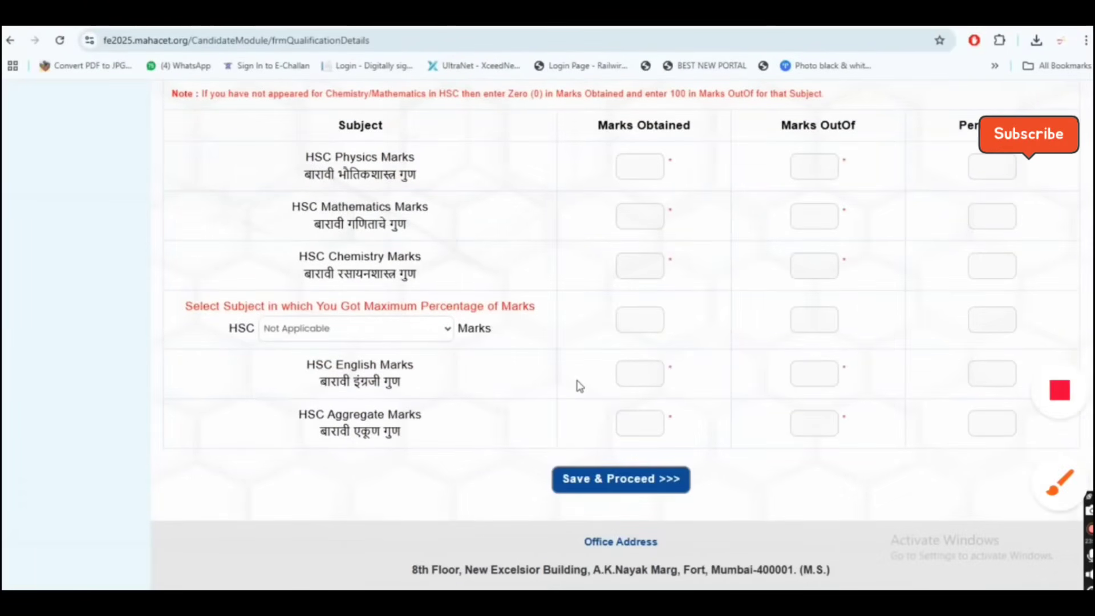
{"action": "scroll", "coordinate": [580, 385], "scroll_direction": "up", "scroll_amount": 1}
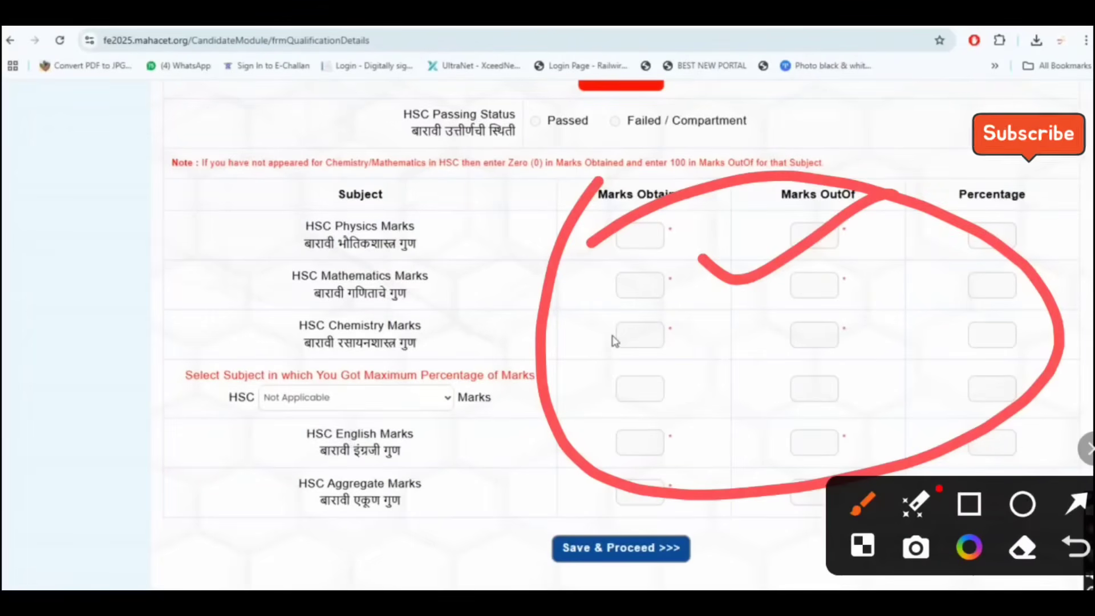
{"action": "mouse_move", "coordinate": [570, 500]}
{"action": "left_mouse_down"}
{"action": "mouse_move", "coordinate": [727, 488]}
{"action": "mouse_move", "coordinate": [465, 522]}
{"action": "left_mouse_up"}
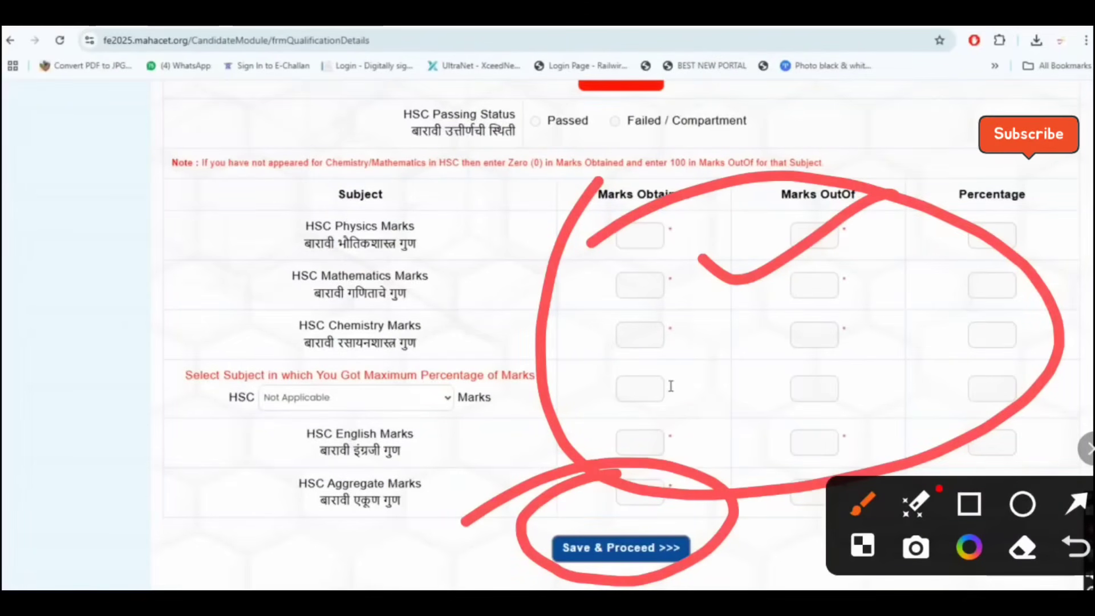
{"action": "scroll", "coordinate": [671, 386], "scroll_direction": "up", "scroll_amount": 8}
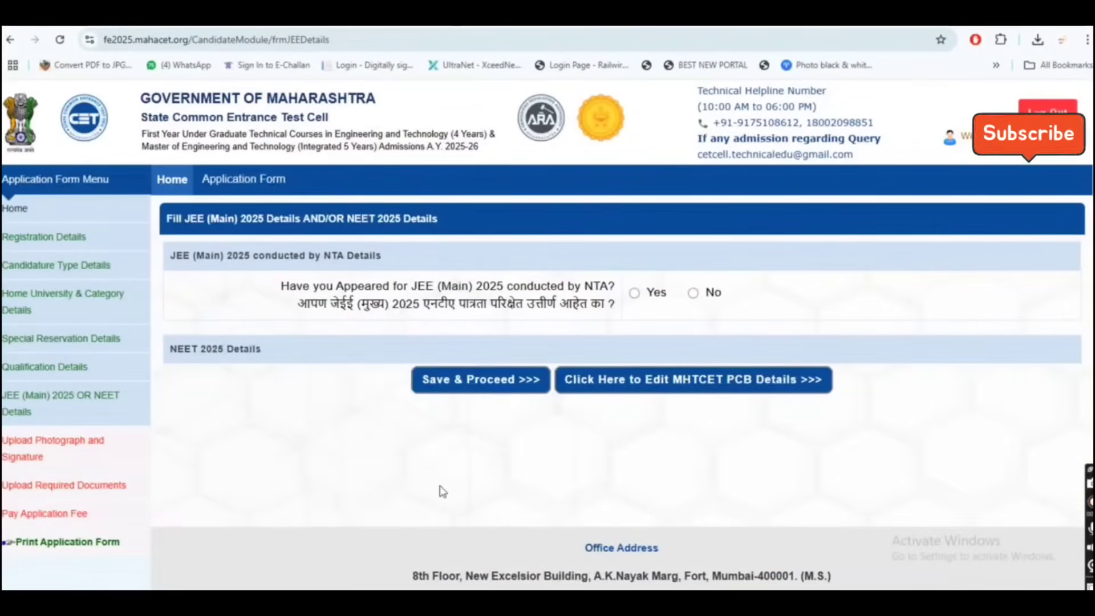
Step: Answer No to having appeared for JEE (Main) 2025 and check the NEET 2025 question
{"action": "left_click", "coordinate": [1060, 484]}
{"action": "left_click_drag", "start_coordinate": [575, 247], "coordinate": [811, 167]}
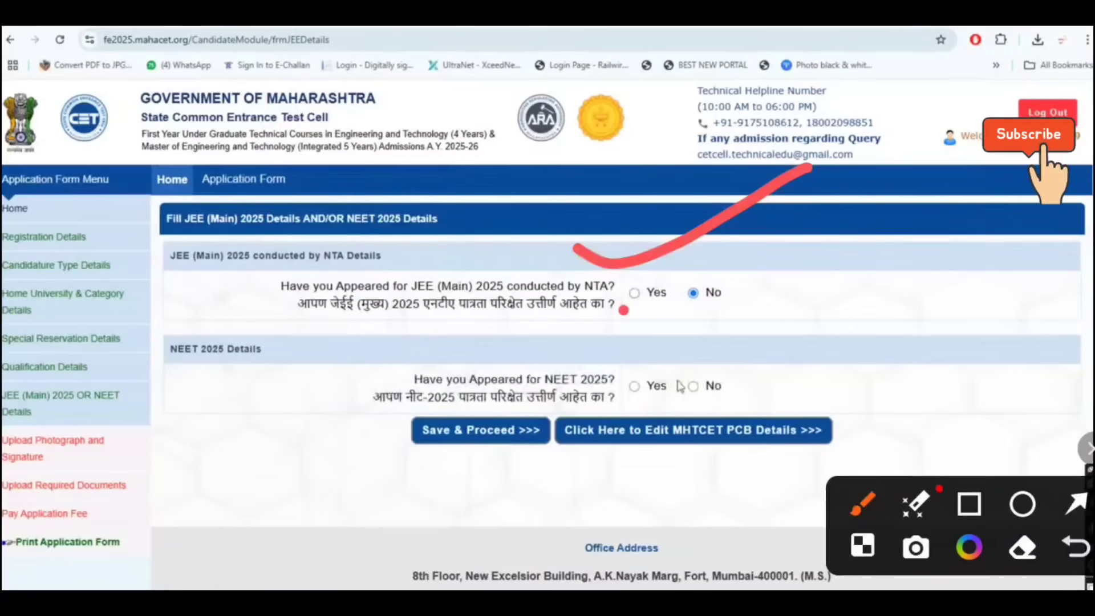
{"action": "left_click_drag", "start_coordinate": [438, 387], "coordinate": [579, 300]}
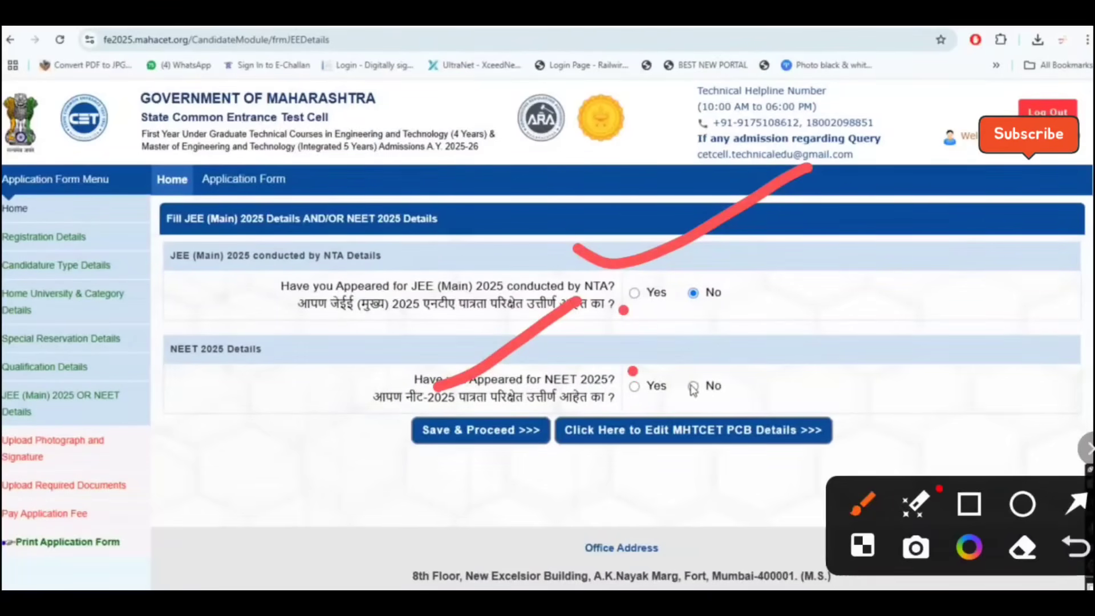
Step: Answer Yes to having appeared for NEET 2025 and examine the roll number and percentile fields it requires
{"action": "left_click", "coordinate": [634, 386]}
{"action": "scroll", "coordinate": [670, 406], "scroll_direction": "down", "scroll_amount": 1}
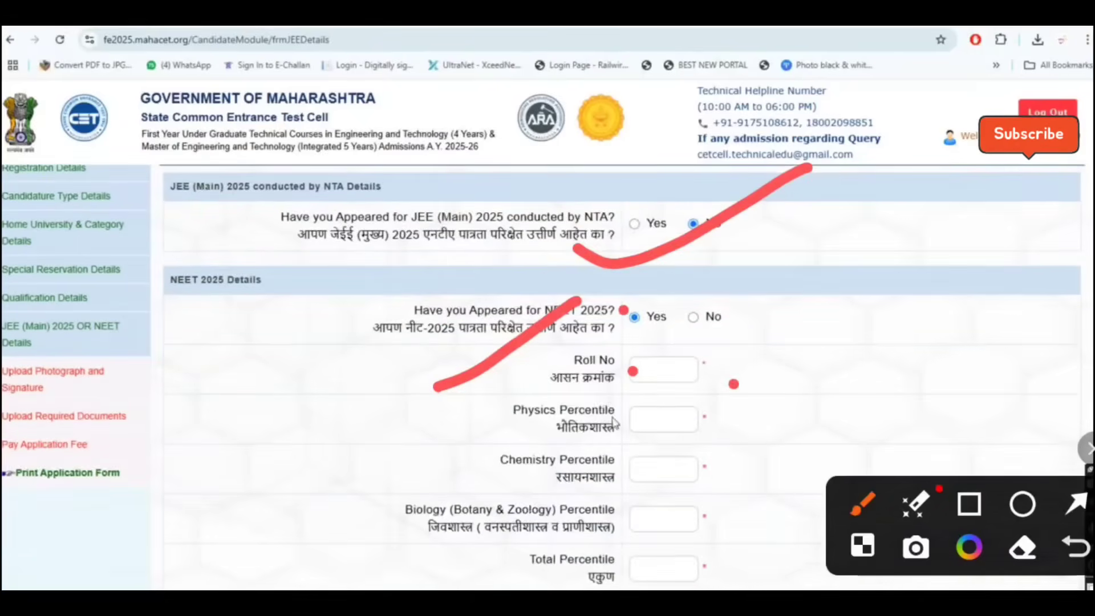
{"action": "scroll", "coordinate": [671, 407], "scroll_direction": "down", "scroll_amount": 2}
{"action": "left_click_drag", "start_coordinate": [724, 337], "coordinate": [873, 254]}
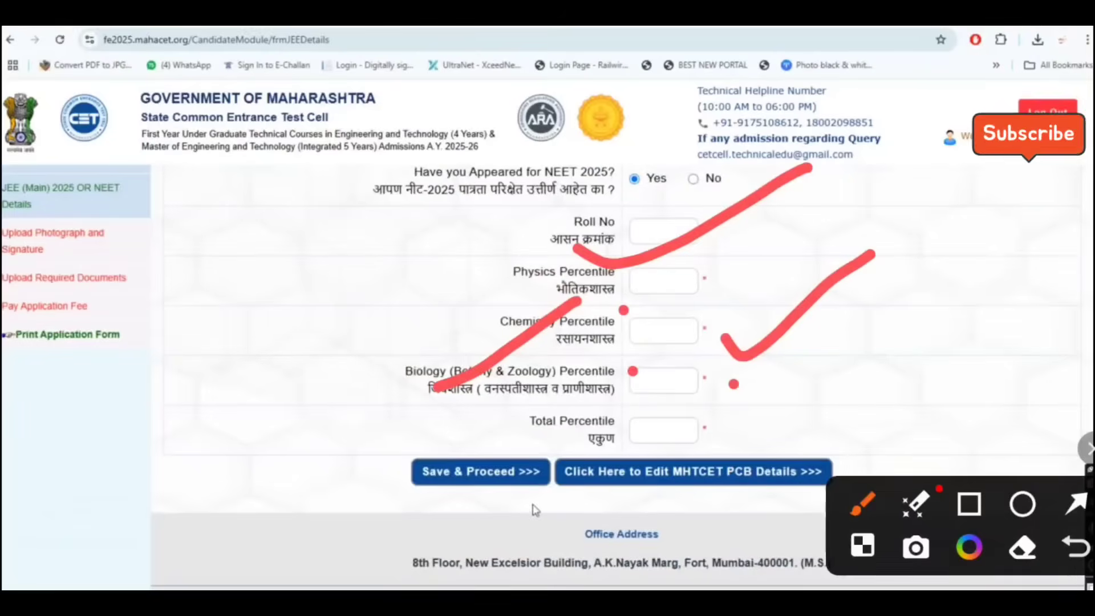
{"action": "left_click_drag", "start_coordinate": [479, 381], "coordinate": [745, 300]}
{"action": "scroll", "coordinate": [750, 411], "scroll_direction": "up", "scroll_amount": 1}
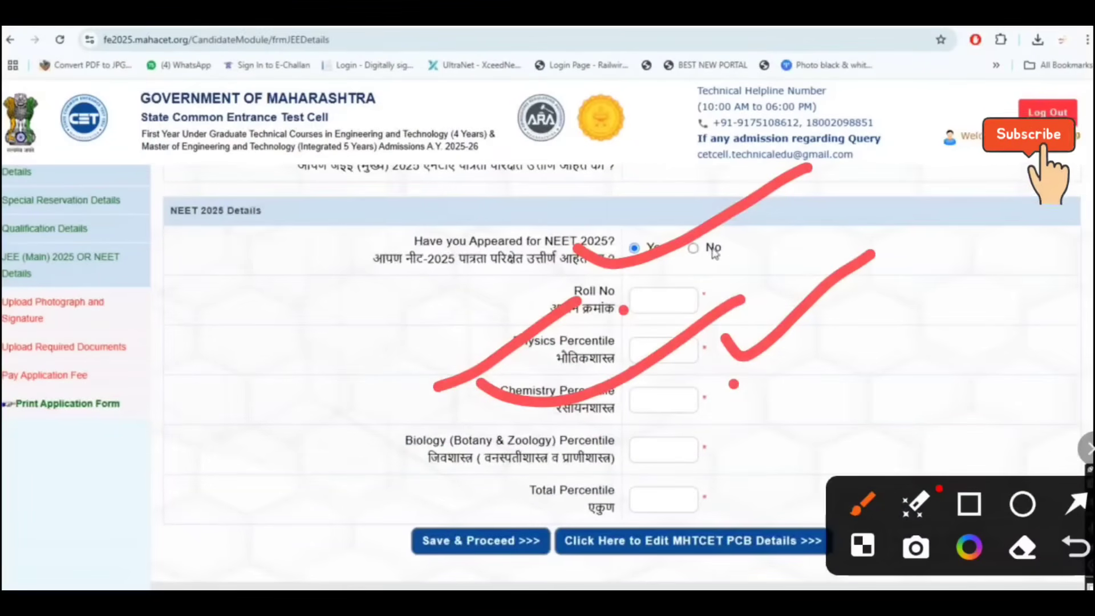
Step: Answer No to having appeared for NEET 2025 and save to proceed to the photograph and signature upload
{"action": "left_click", "coordinate": [693, 249]}
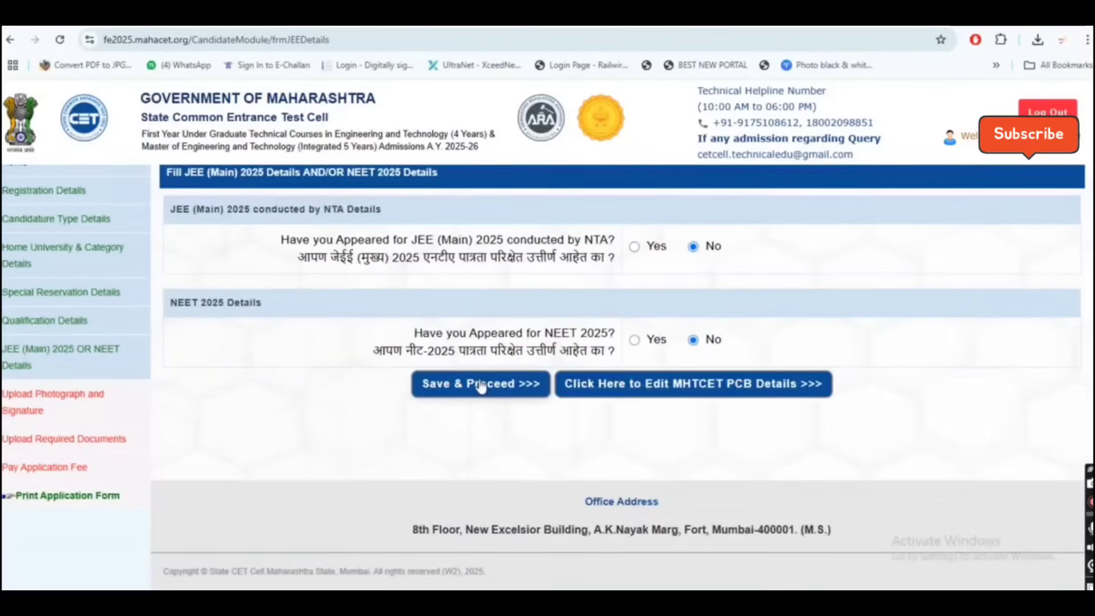
{"action": "left_click", "coordinate": [481, 385]}
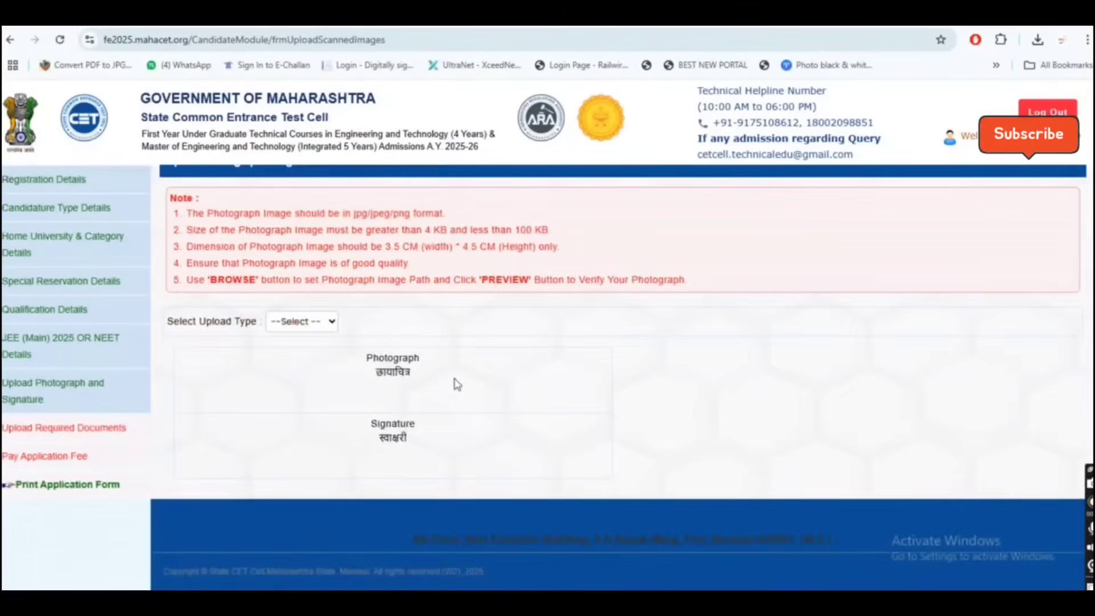
Step: Choose Photograph and then Signature as the upload type for the candidate's images
{"action": "left_click", "coordinate": [327, 321]}
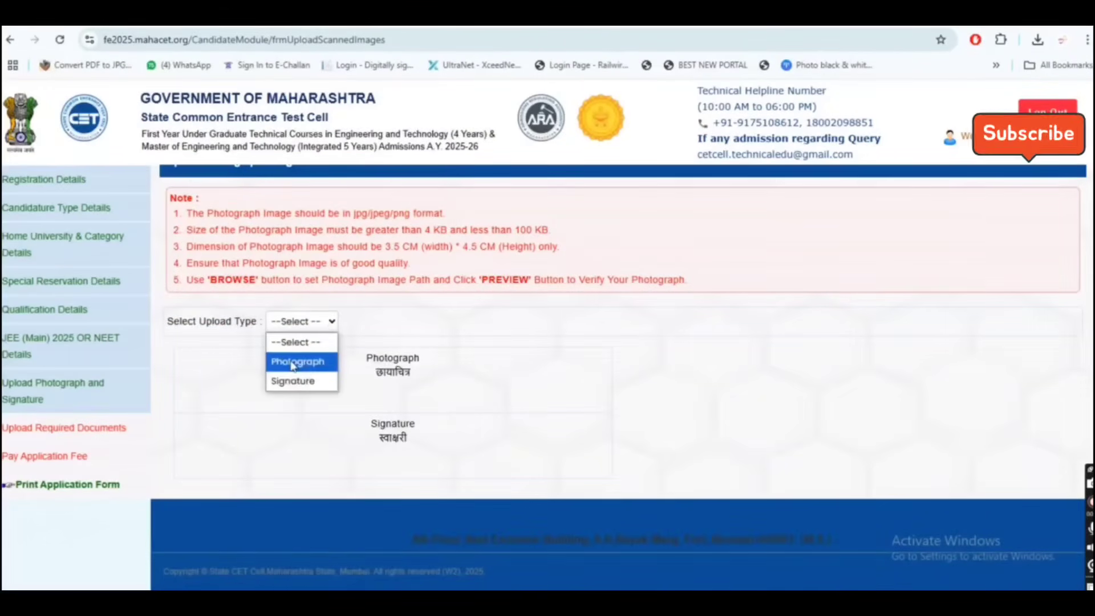
{"action": "left_click", "coordinate": [305, 368]}
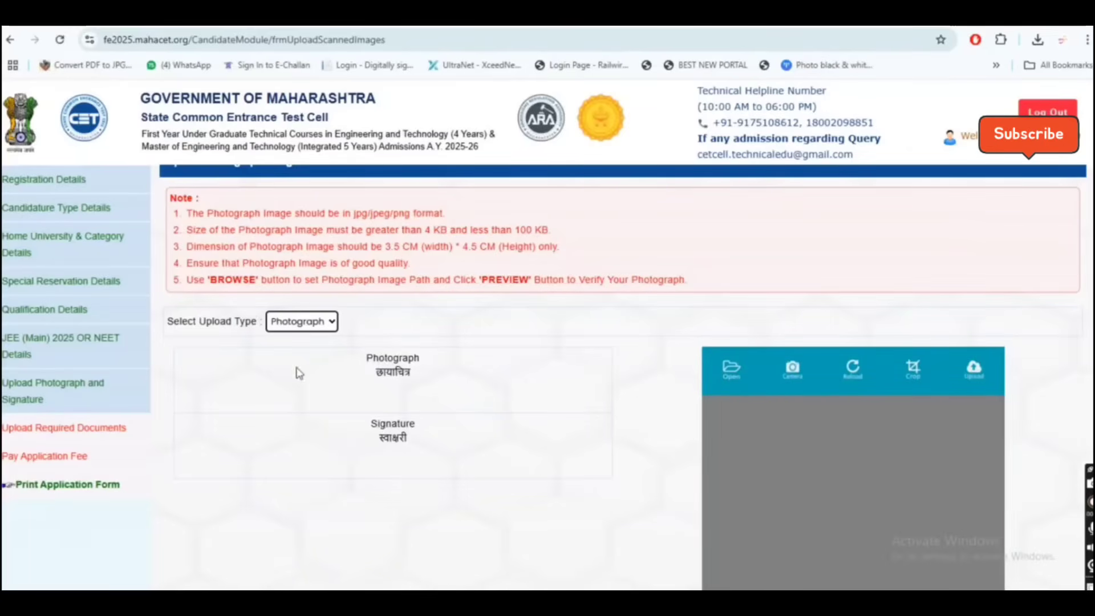
{"action": "left_click", "coordinate": [302, 328]}
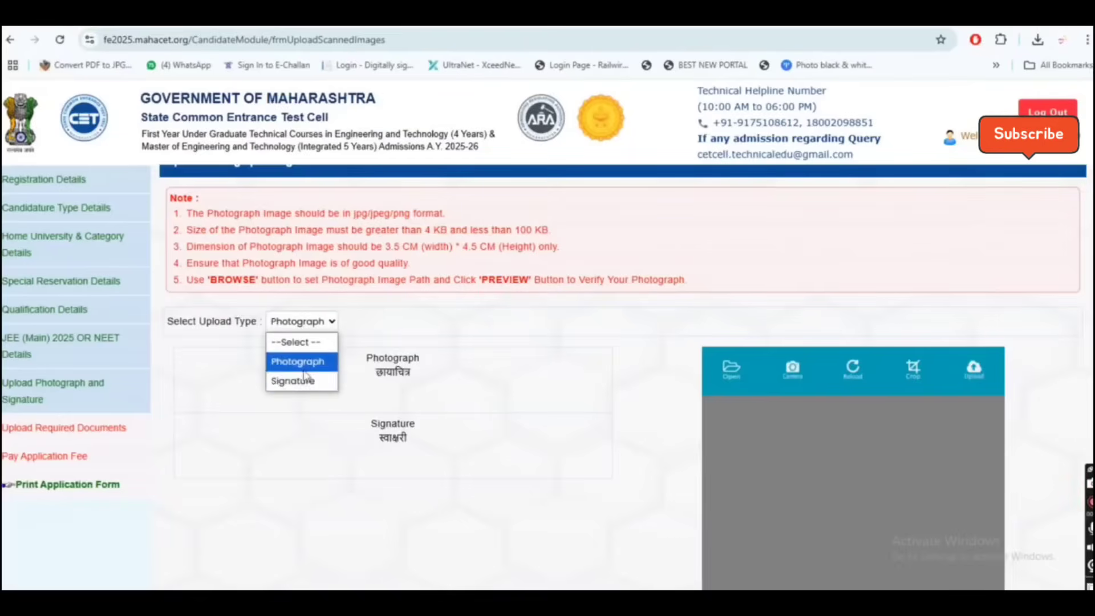
{"action": "left_click", "coordinate": [311, 381]}
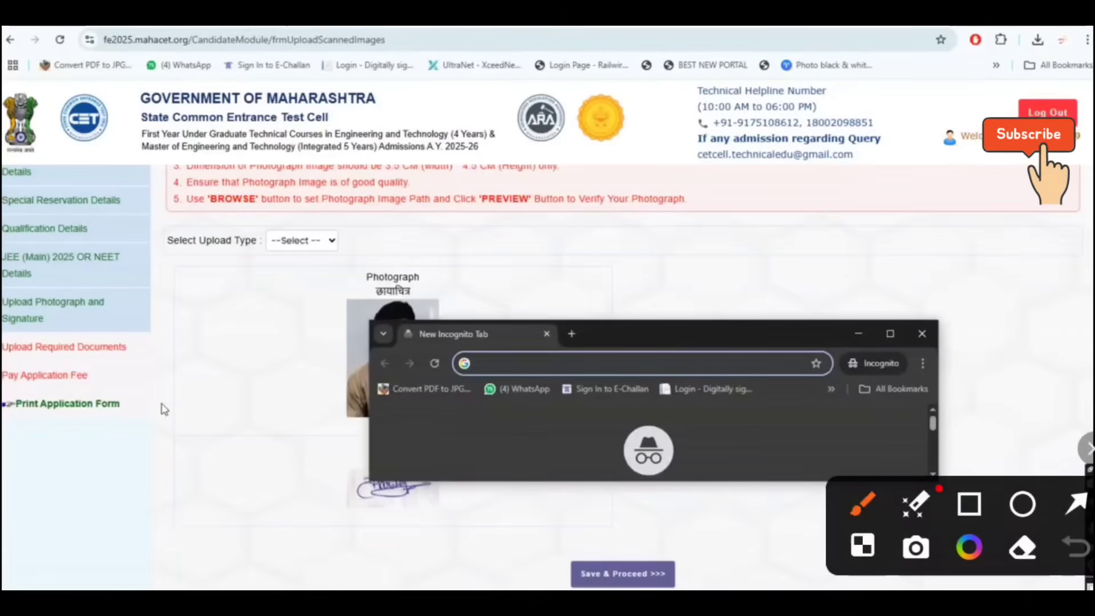
Step: Check the uploaded photograph and signature previews and the option to save and proceed
{"action": "left_click_drag", "start_coordinate": [296, 362], "coordinate": [473, 234]}
{"action": "left_click_drag", "start_coordinate": [247, 464], "coordinate": [445, 406]}
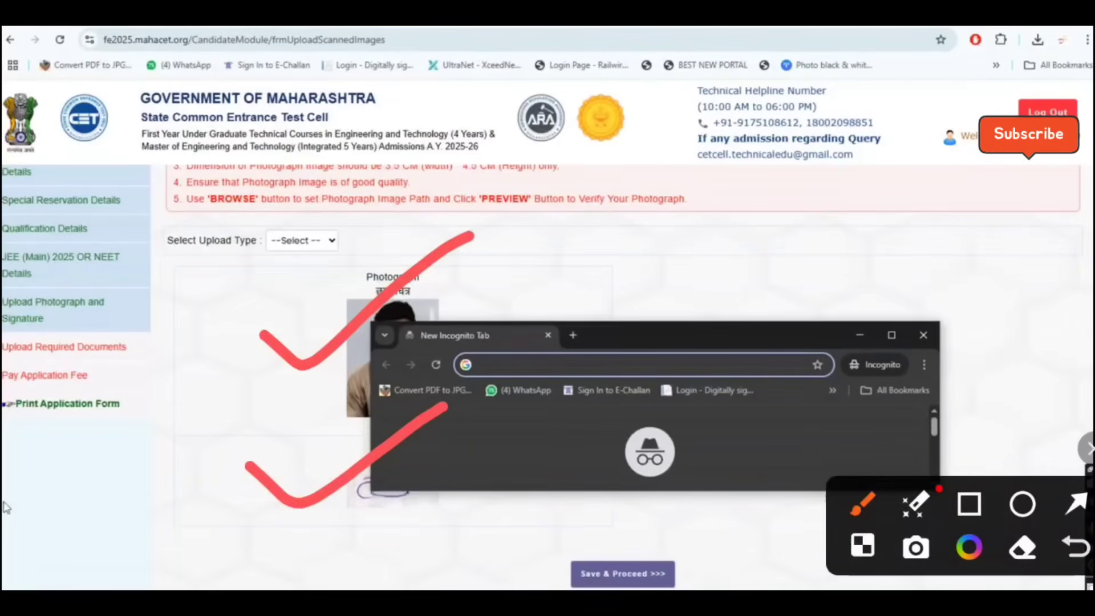
{"action": "left_click_drag", "start_coordinate": [618, 522], "coordinate": [770, 474]}
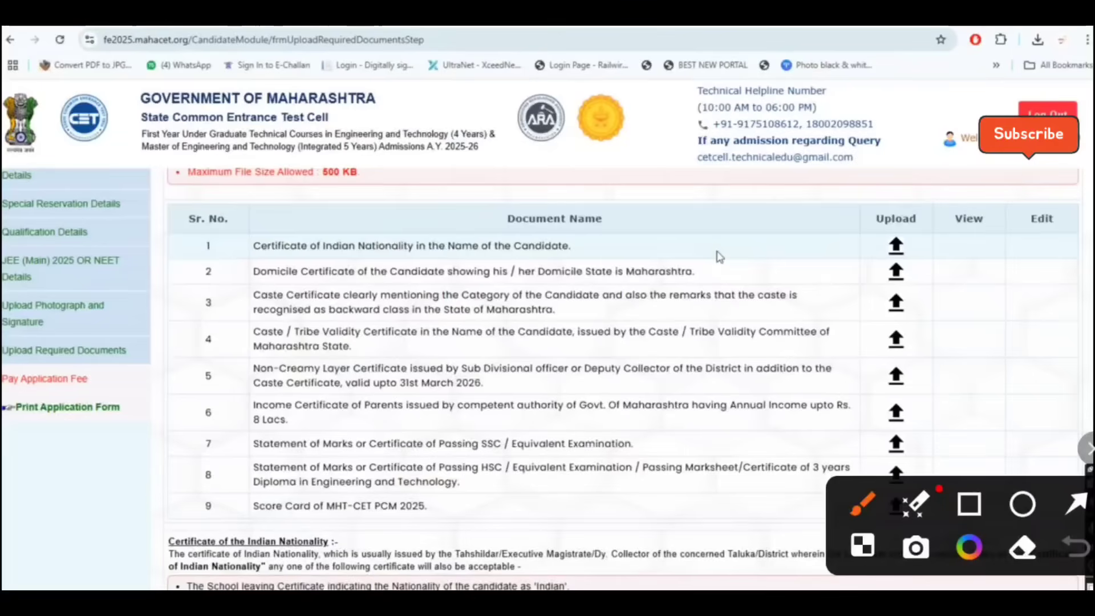
Step: Examine the required documents' upload options and the nationality, domicile, caste, caste validity, non-creamy layer and income certificate entries
{"action": "mouse_move", "coordinate": [587, 219]}
{"action": "left_mouse_down"}
{"action": "mouse_move", "coordinate": [673, 212]}
{"action": "mouse_move", "coordinate": [750, 161]}
{"action": "left_mouse_up"}
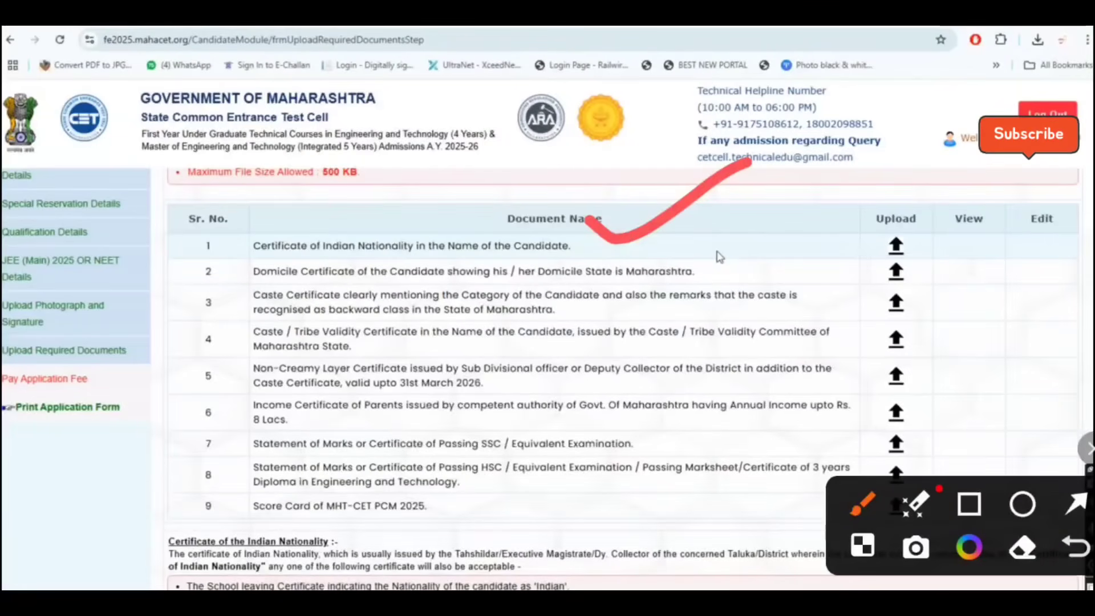
{"action": "mouse_move", "coordinate": [890, 196]}
{"action": "left_mouse_down"}
{"action": "mouse_move", "coordinate": [903, 194]}
{"action": "mouse_move", "coordinate": [834, 205]}
{"action": "left_mouse_up"}
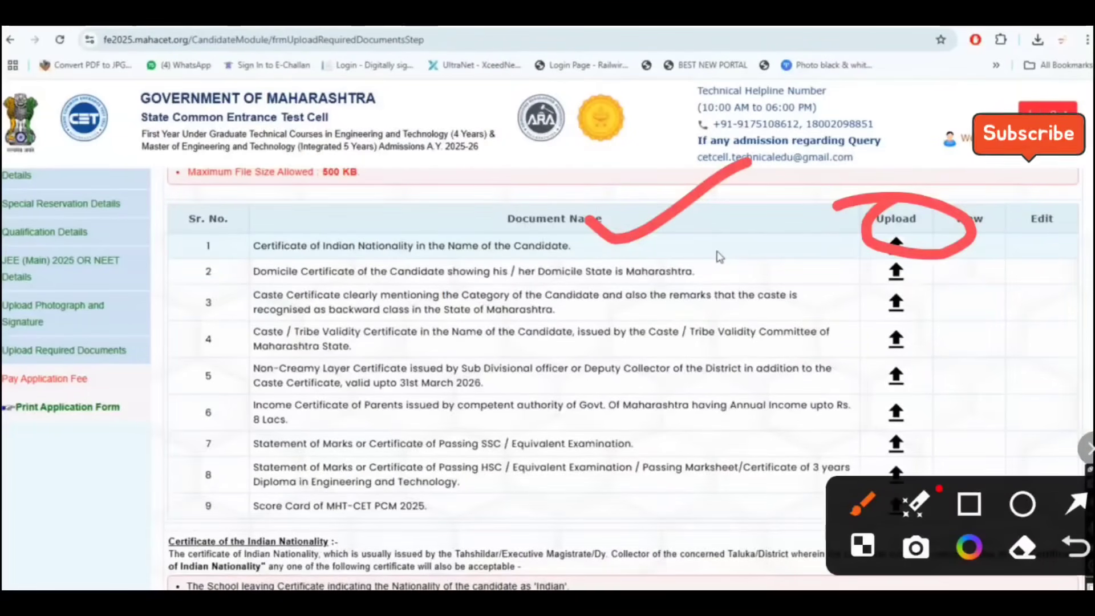
{"action": "left_click_drag", "start_coordinate": [170, 267], "coordinate": [319, 214]}
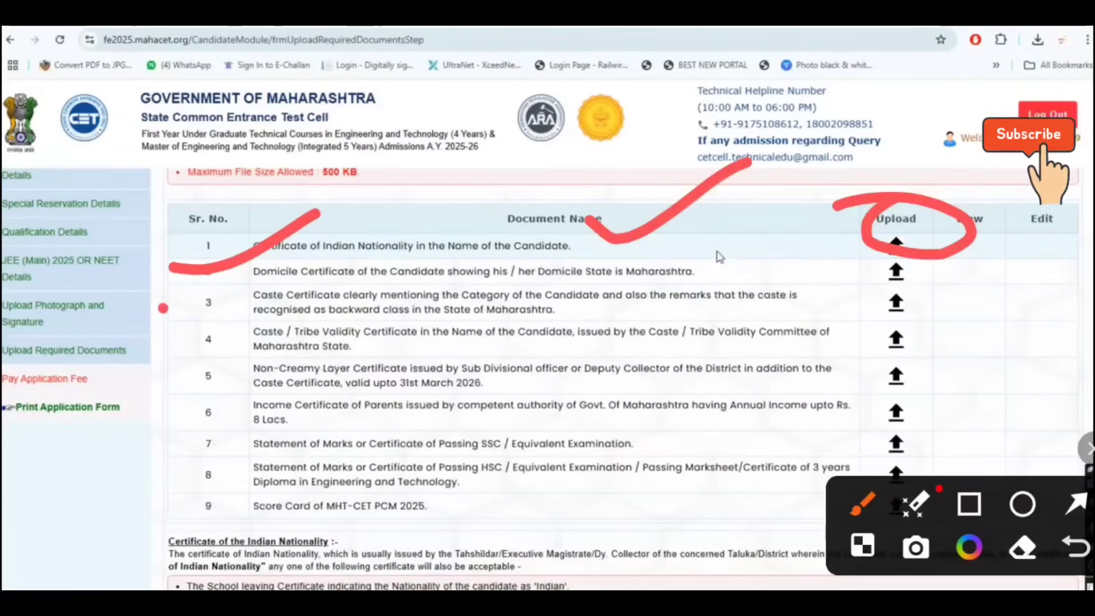
{"action": "left_click_drag", "start_coordinate": [164, 308], "coordinate": [296, 261]}
{"action": "left_click_drag", "start_coordinate": [398, 349], "coordinate": [478, 345]}
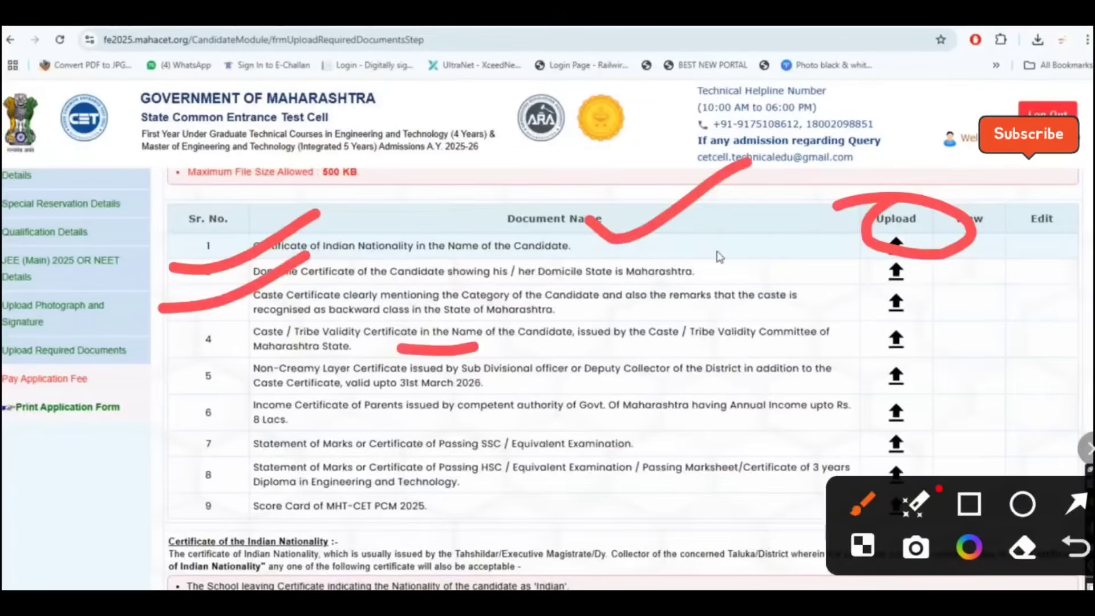
{"action": "left_click_drag", "start_coordinate": [174, 393], "coordinate": [243, 370]}
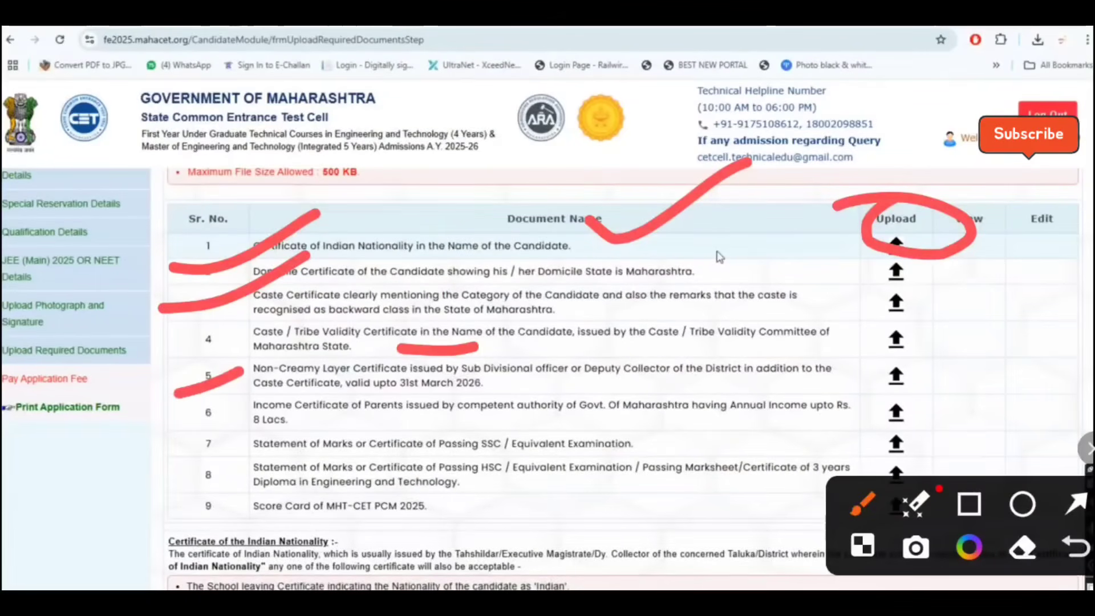
{"action": "left_click_drag", "start_coordinate": [179, 420], "coordinate": [186, 420]}
{"action": "mouse_move", "coordinate": [919, 415]}
{"action": "left_mouse_down"}
{"action": "mouse_move", "coordinate": [1077, 401]}
{"action": "mouse_move", "coordinate": [1013, 378]}
{"action": "left_mouse_up"}
{"action": "left_click_drag", "start_coordinate": [1084, 401], "coordinate": [1027, 431]}
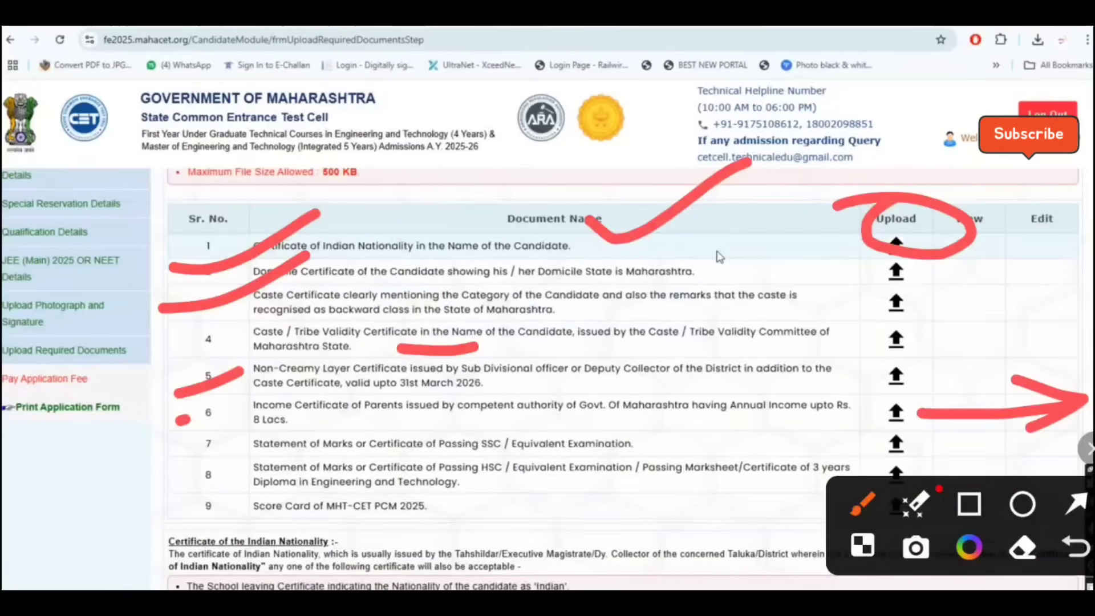
Step: Examine the SSC and HSC marks statement and MHT-CET PCM 2025 score card entries, and the Pay Application Fee stage
{"action": "left_click_drag", "start_coordinate": [649, 439], "coordinate": [793, 434]}
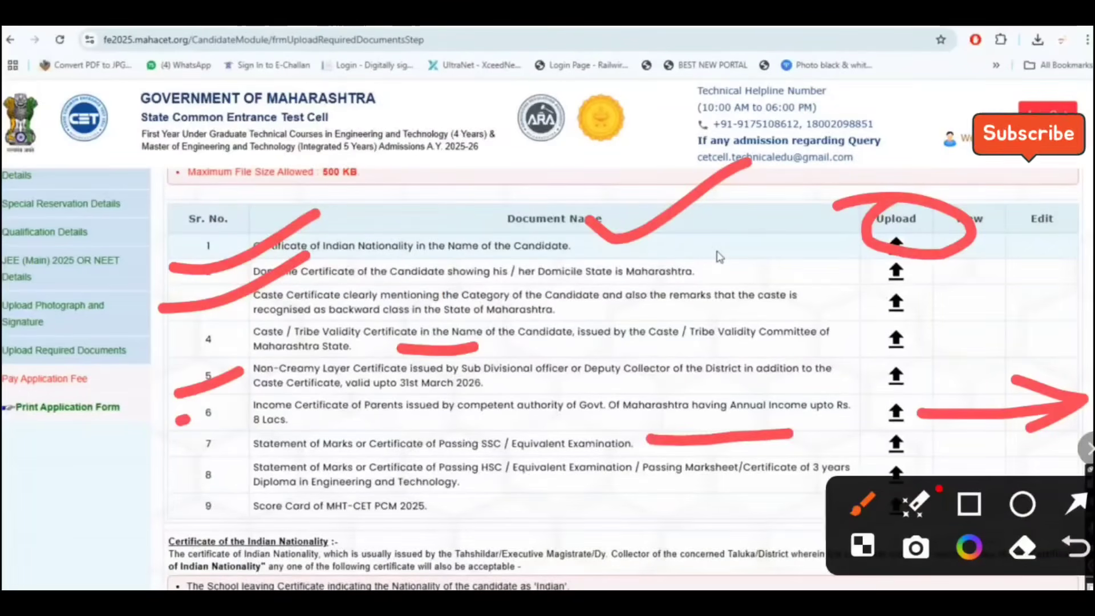
{"action": "left_click", "coordinate": [515, 488]}
{"action": "left_click_drag", "start_coordinate": [516, 488], "coordinate": [635, 466]}
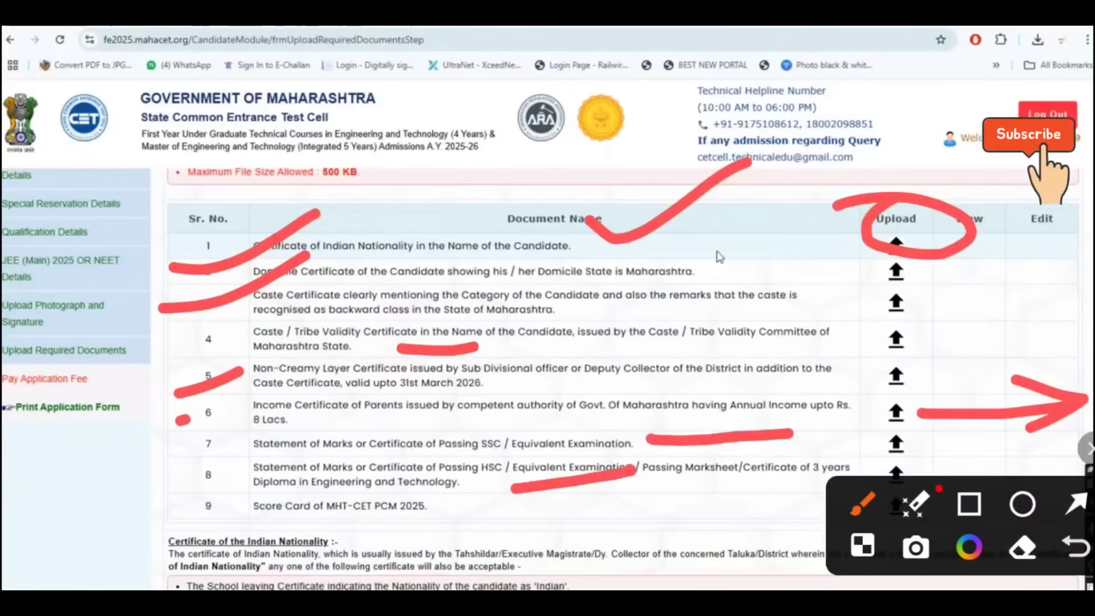
{"action": "left_click", "coordinate": [295, 534]}
{"action": "left_click_drag", "start_coordinate": [295, 534], "coordinate": [498, 511]}
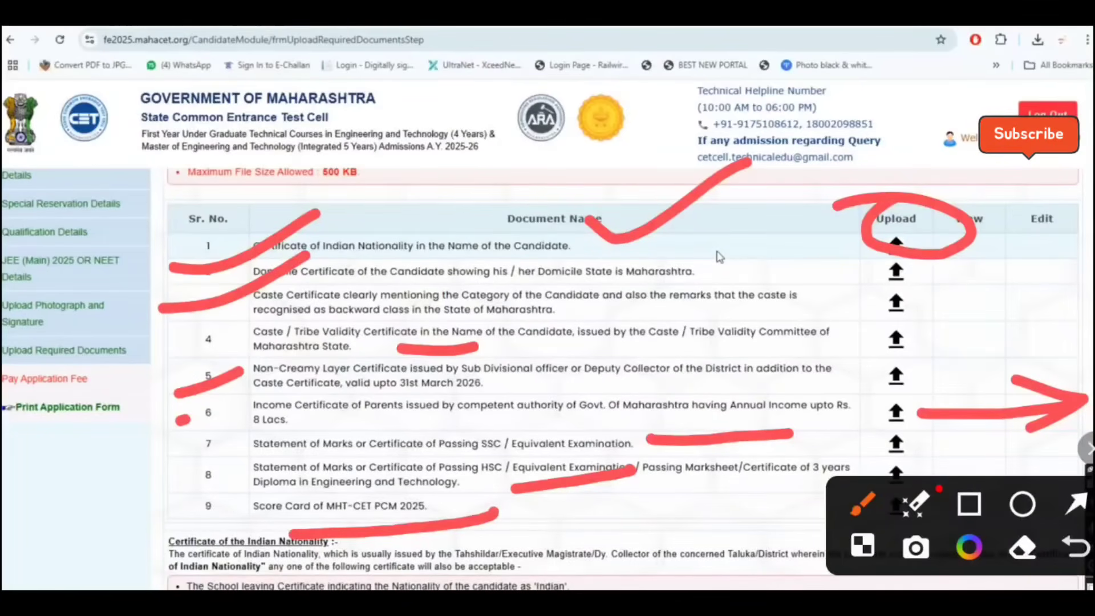
{"action": "left_click_drag", "start_coordinate": [122, 368], "coordinate": [174, 374]}
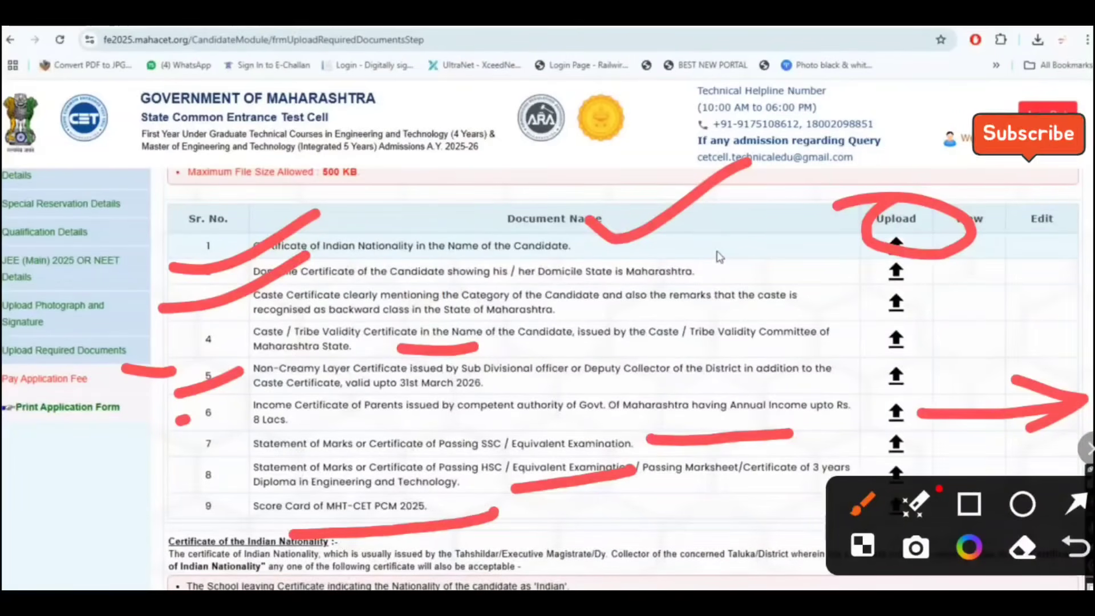
{"action": "mouse_move", "coordinate": [86, 435]}
{"action": "left_mouse_down"}
{"action": "mouse_move", "coordinate": [95, 441]}
{"action": "mouse_move", "coordinate": [194, 368]}
{"action": "left_mouse_up"}
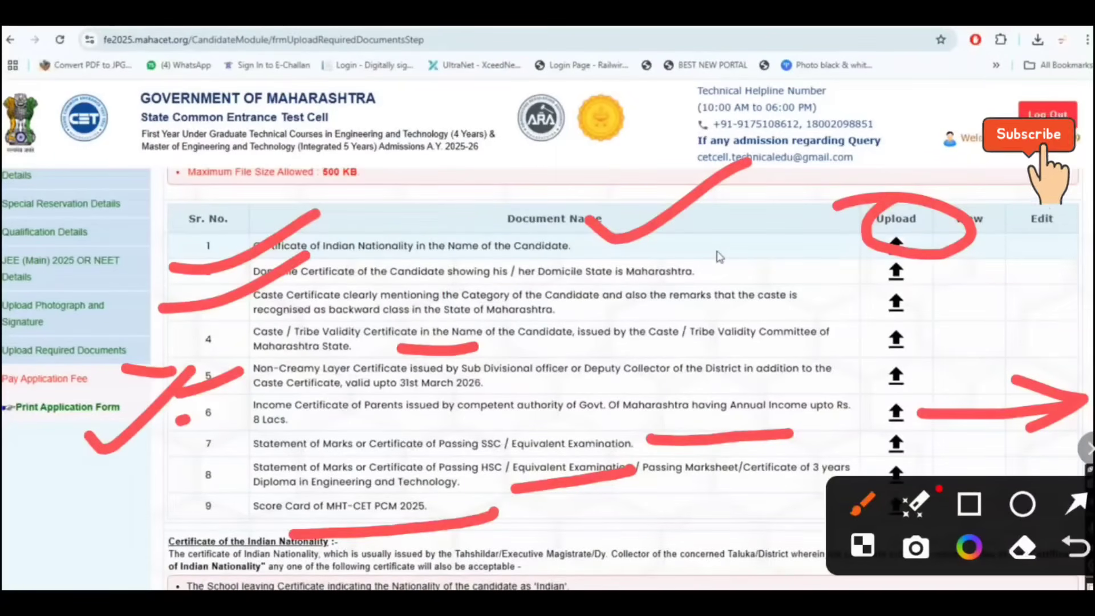